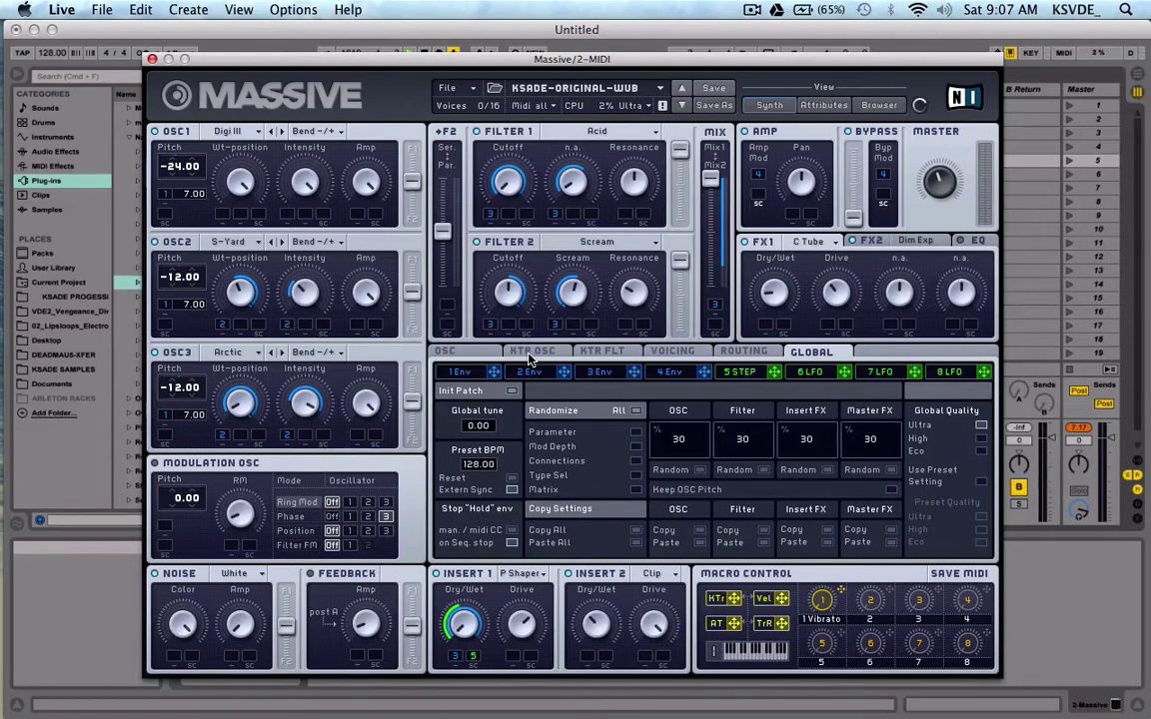
# - Set all oscillator keytracking targets to the User curve, raising its middle point to the maximum and returning it close to the diagonal
pyautogui.click(605, 352)
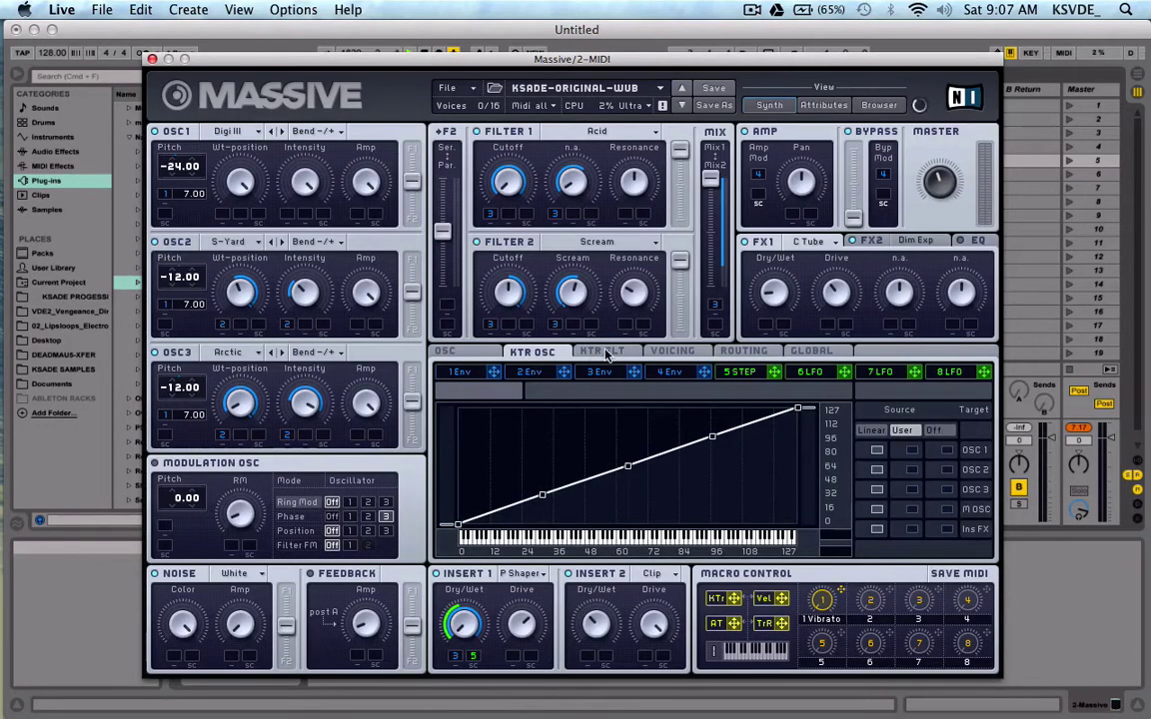
pyautogui.click(546, 356)
pyautogui.click(599, 355)
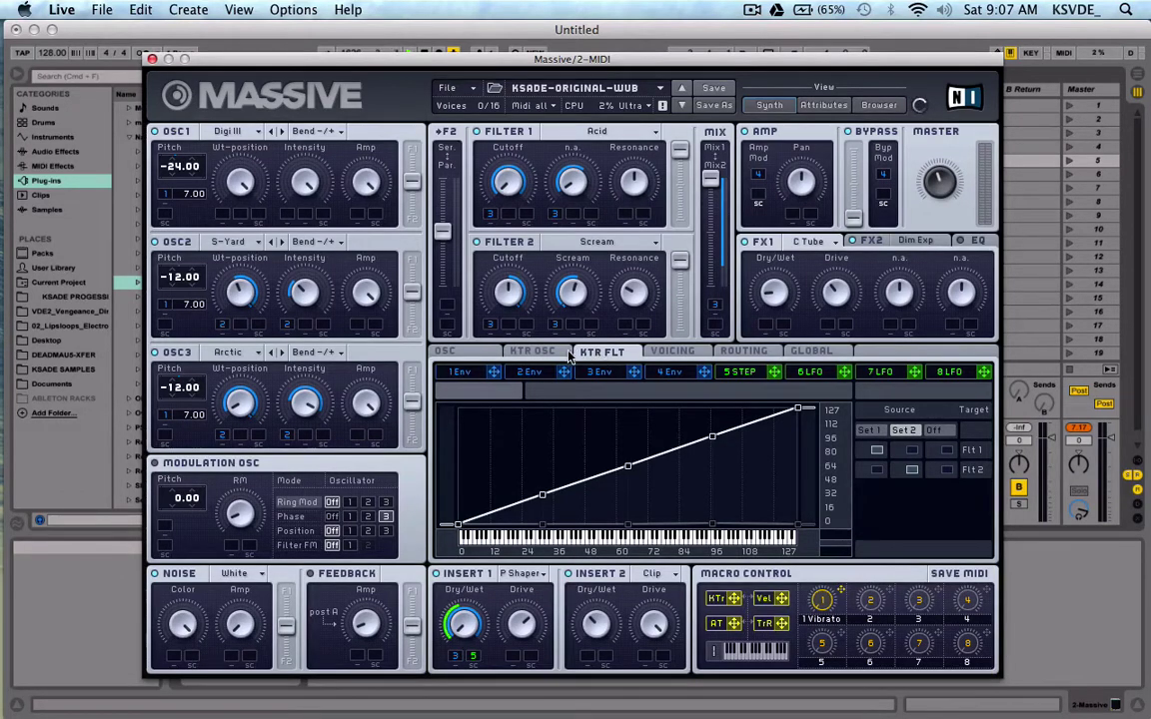
pyautogui.click(555, 354)
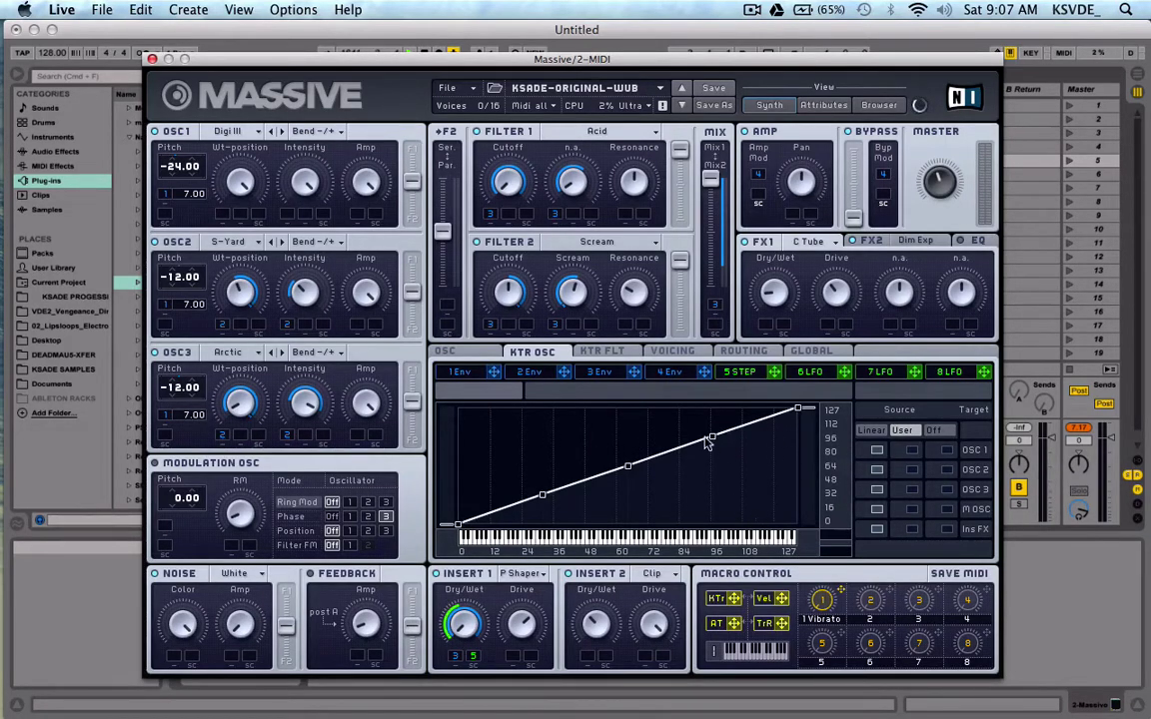
pyautogui.click(912, 451)
pyautogui.click(912, 490)
pyautogui.click(913, 510)
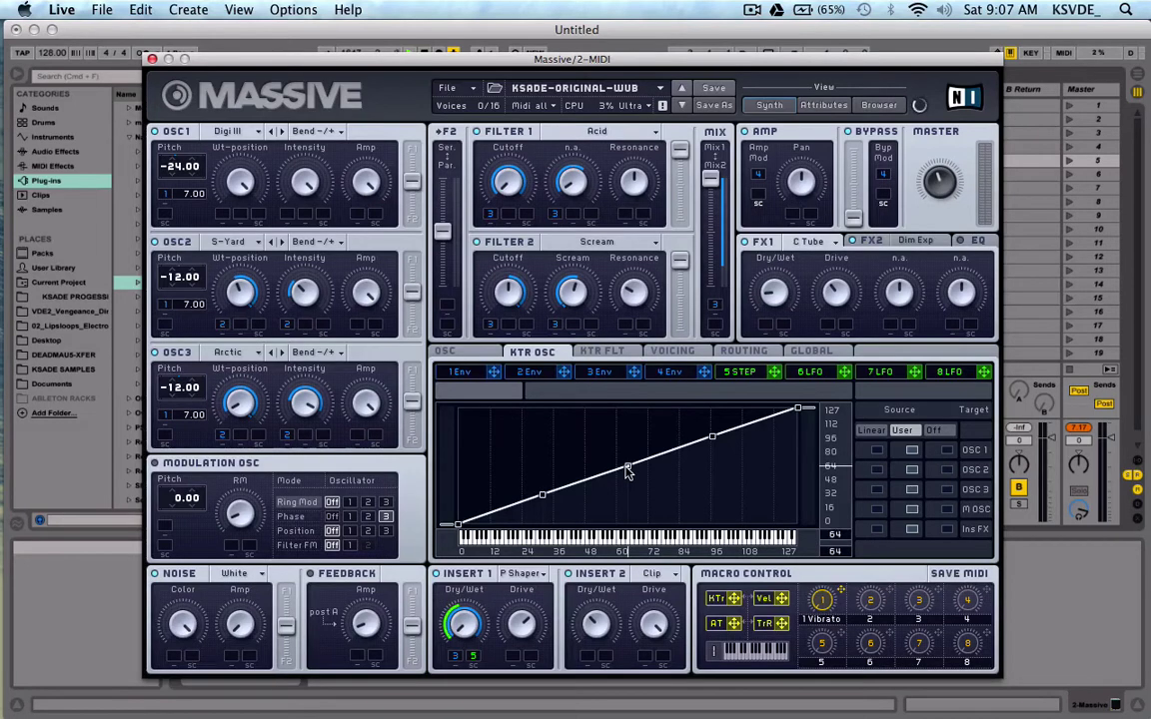
pyautogui.moveTo(627, 468); pyautogui.dragTo(629, 410)
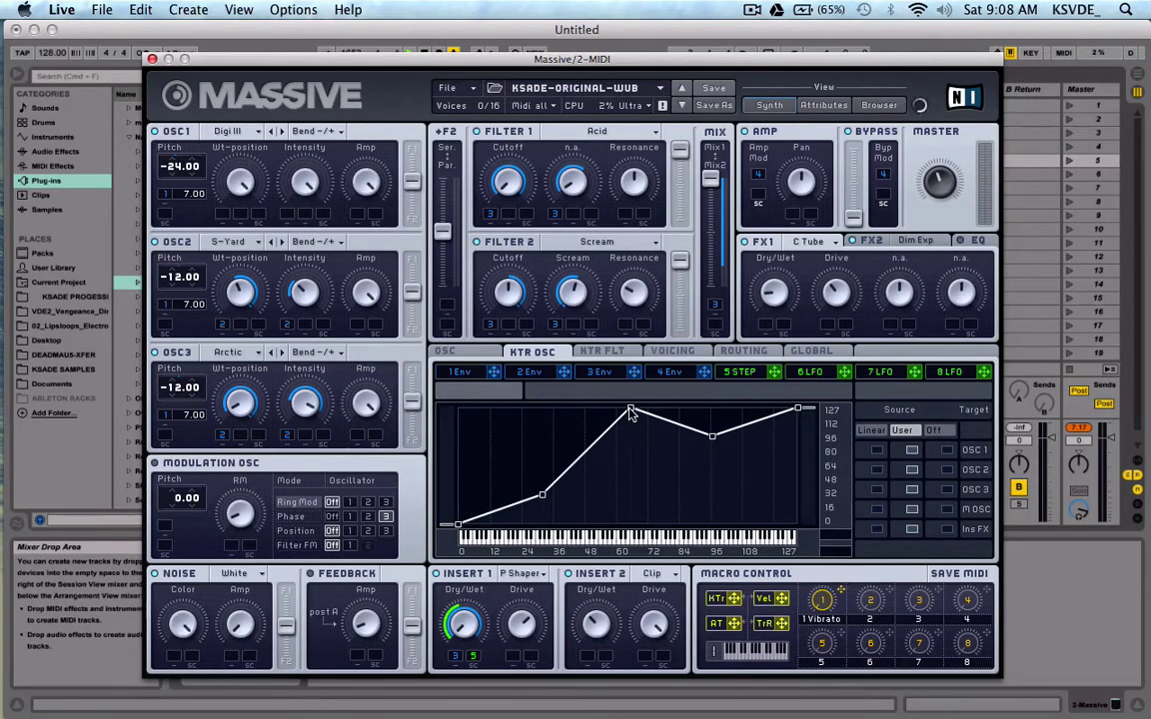
pyautogui.moveTo(630, 412); pyautogui.dragTo(630, 467)
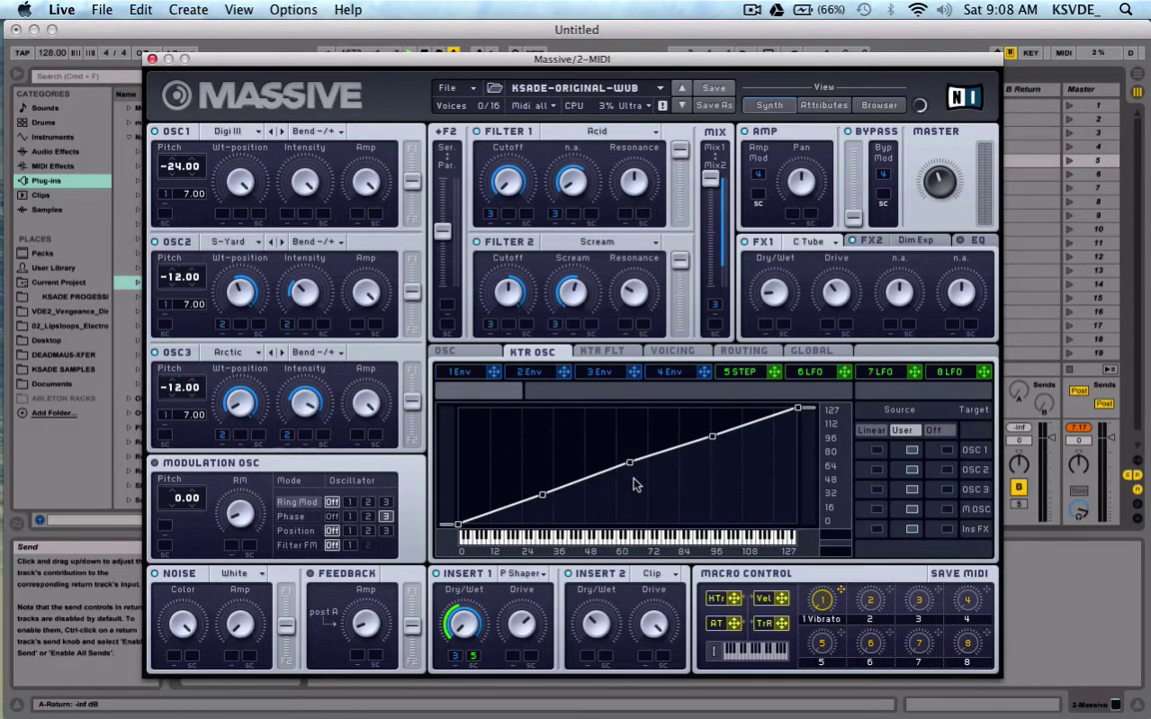
# - Turn keytracking off for OSC 1, OSC 2, OSC 3, M OSC and Ins FX, and set all five back to Linear
pyautogui.click(949, 450)
pyautogui.click(948, 469)
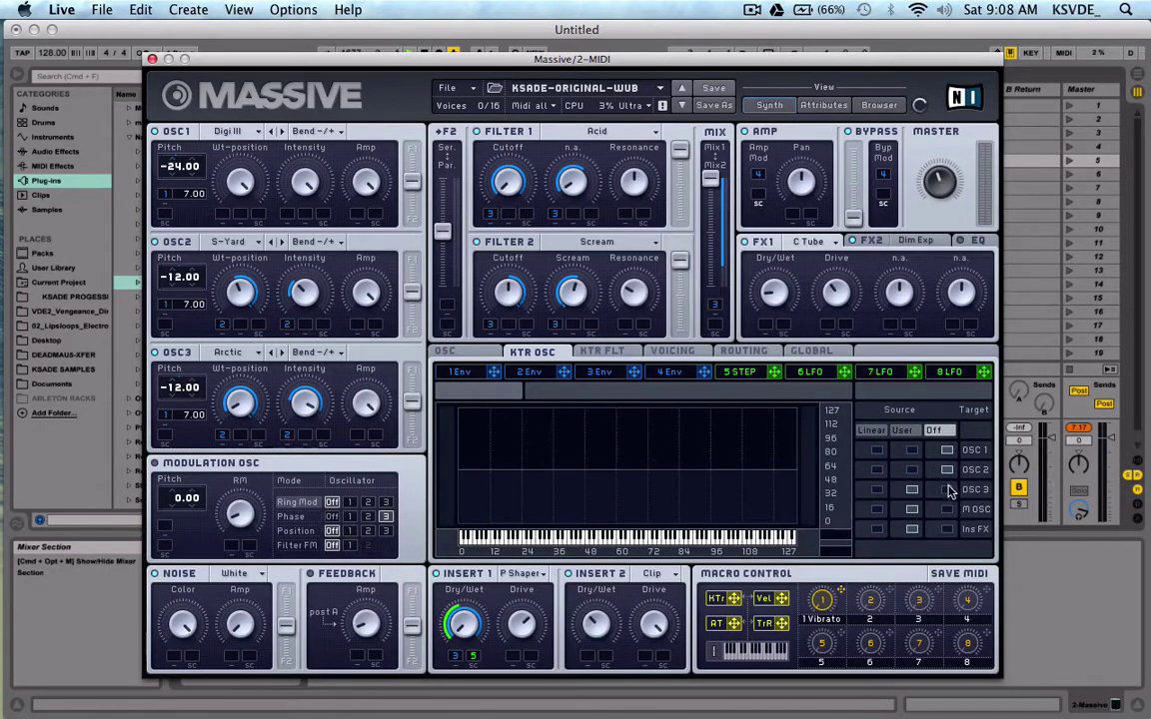
pyautogui.click(948, 489)
pyautogui.click(948, 510)
pyautogui.click(948, 530)
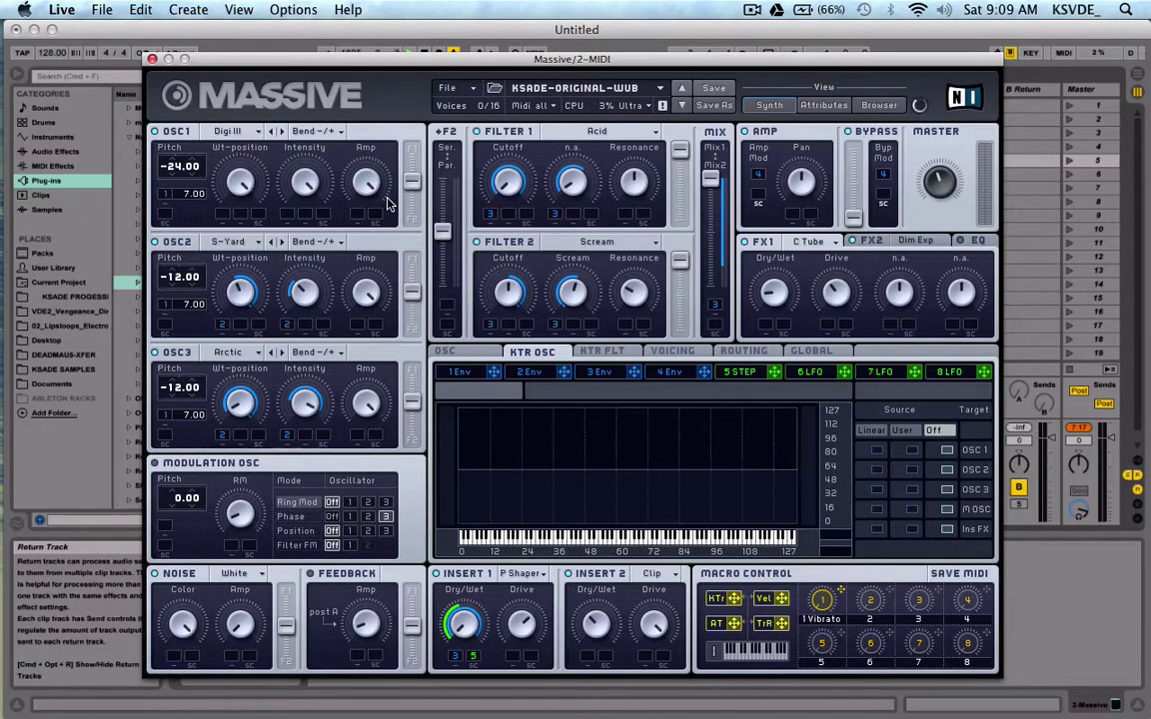
pyautogui.click(872, 429)
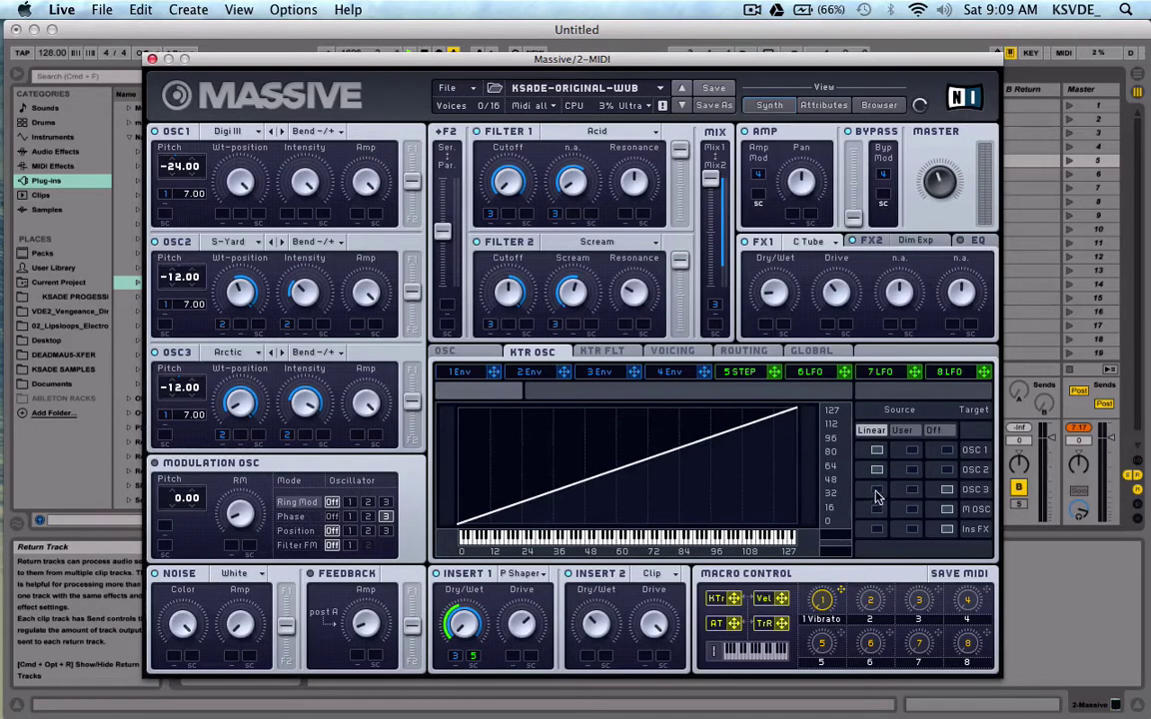
pyautogui.click(876, 531)
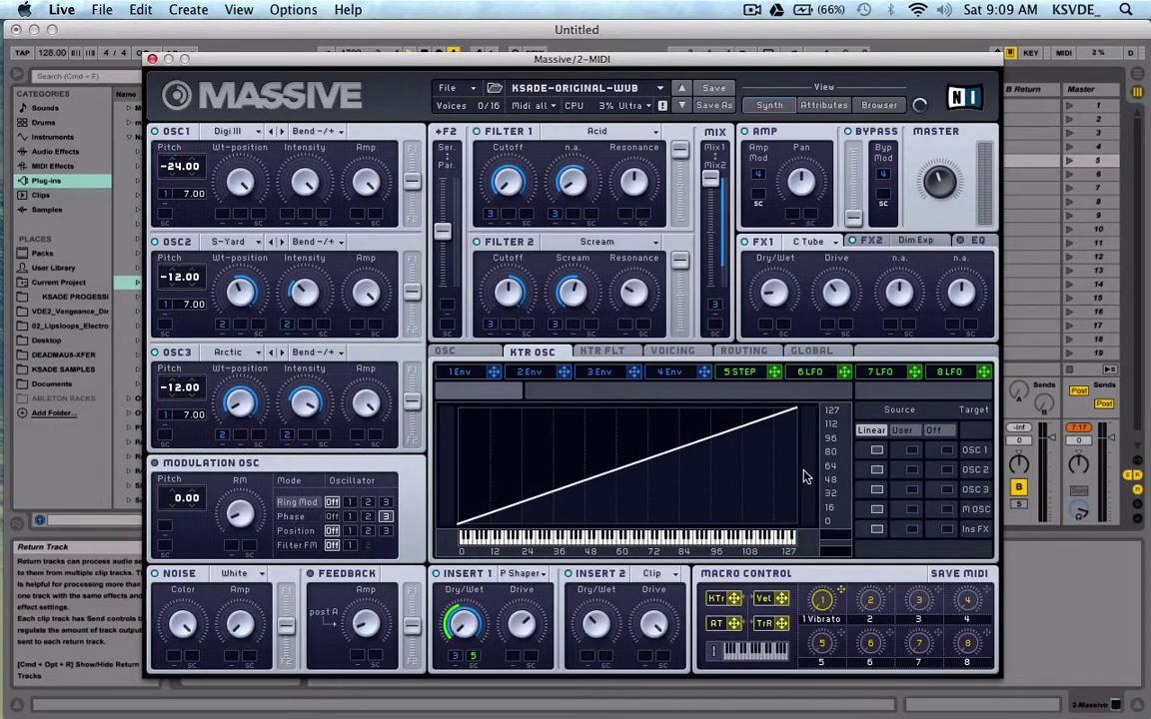
# - Switch both filters' keytracking source through Set 1 and Off to Set 2, and raise its curve's third and fourth points to the maximum
pyautogui.click(603, 352)
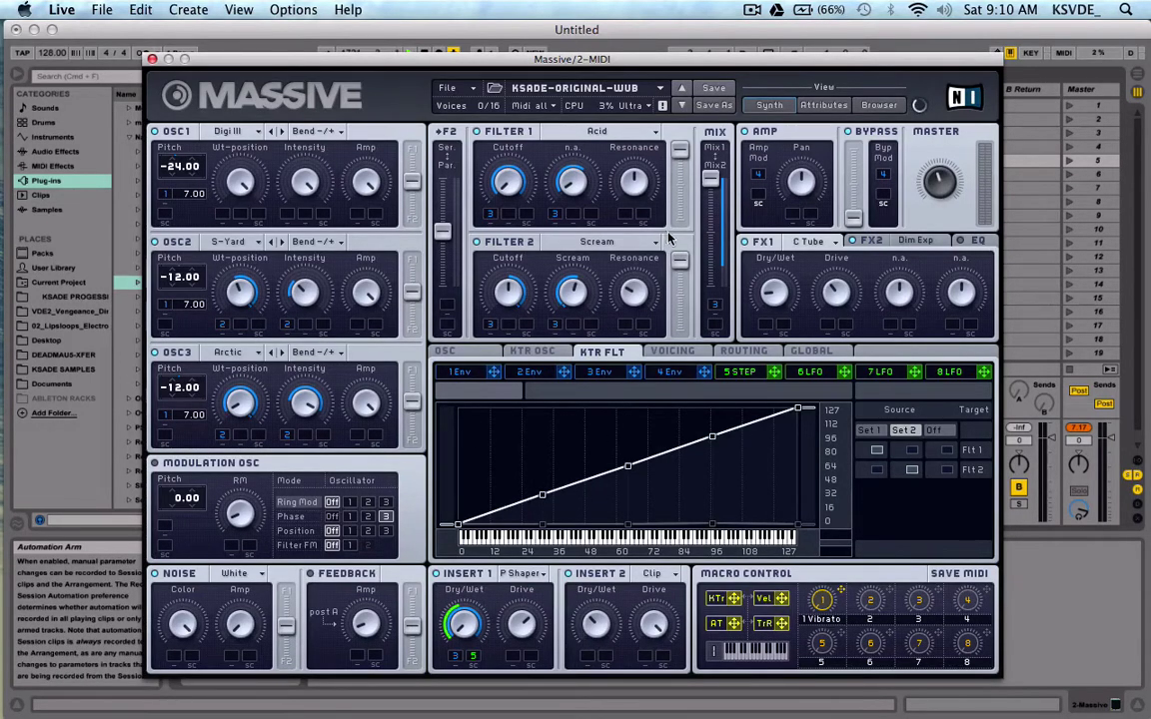
pyautogui.click(880, 473)
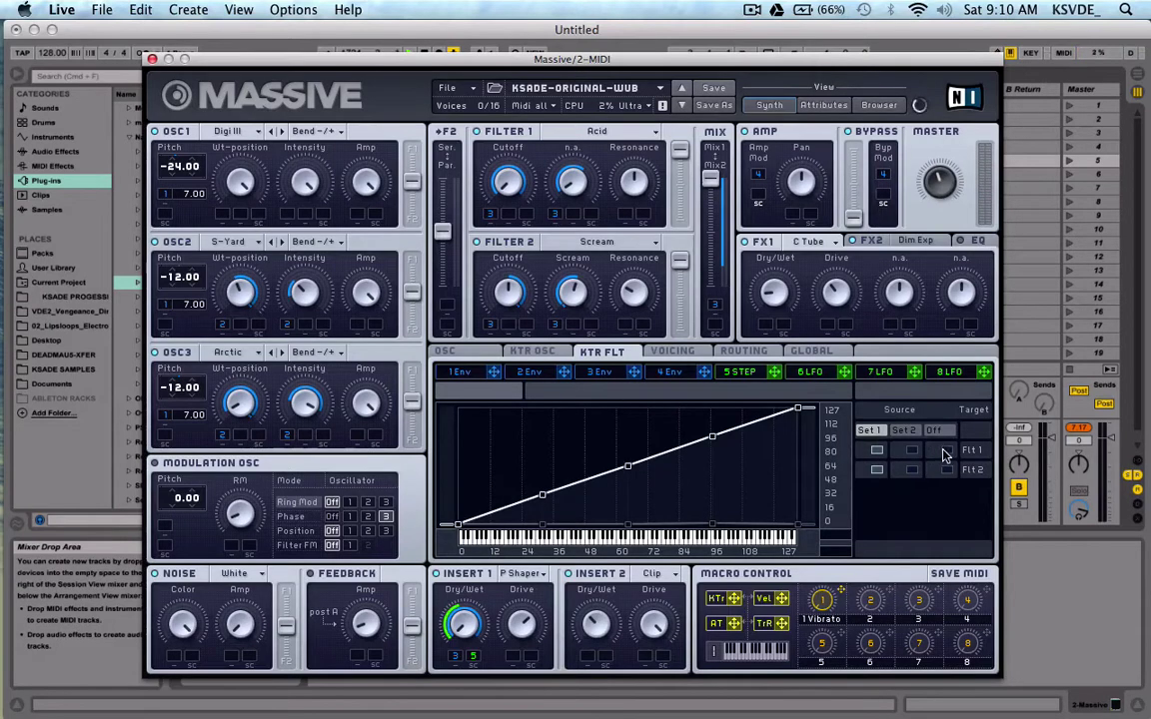
pyautogui.click(939, 457)
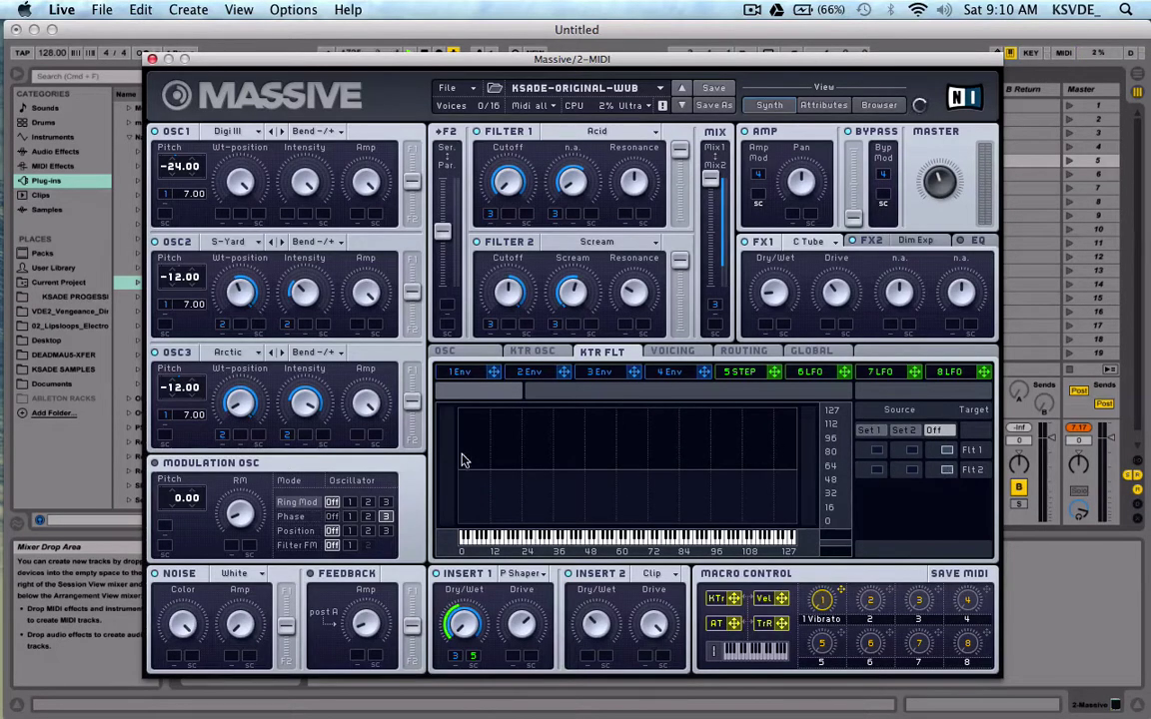
pyautogui.click(910, 455)
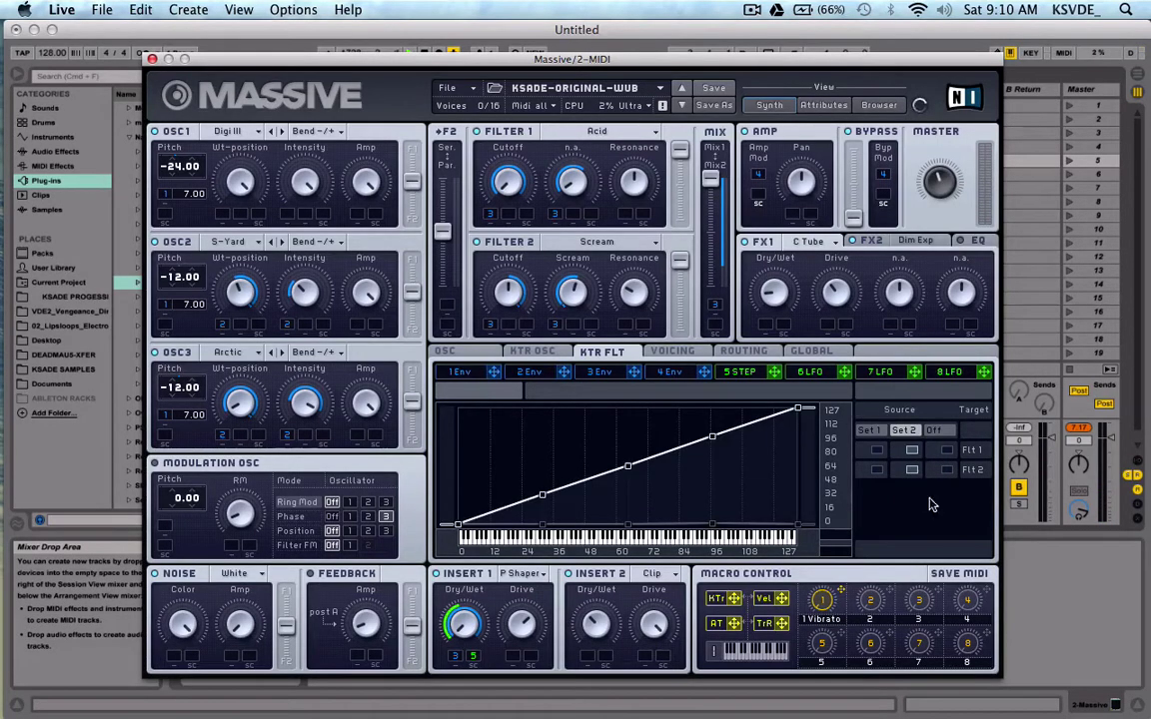
pyautogui.moveTo(631, 466); pyautogui.dragTo(614, 410)
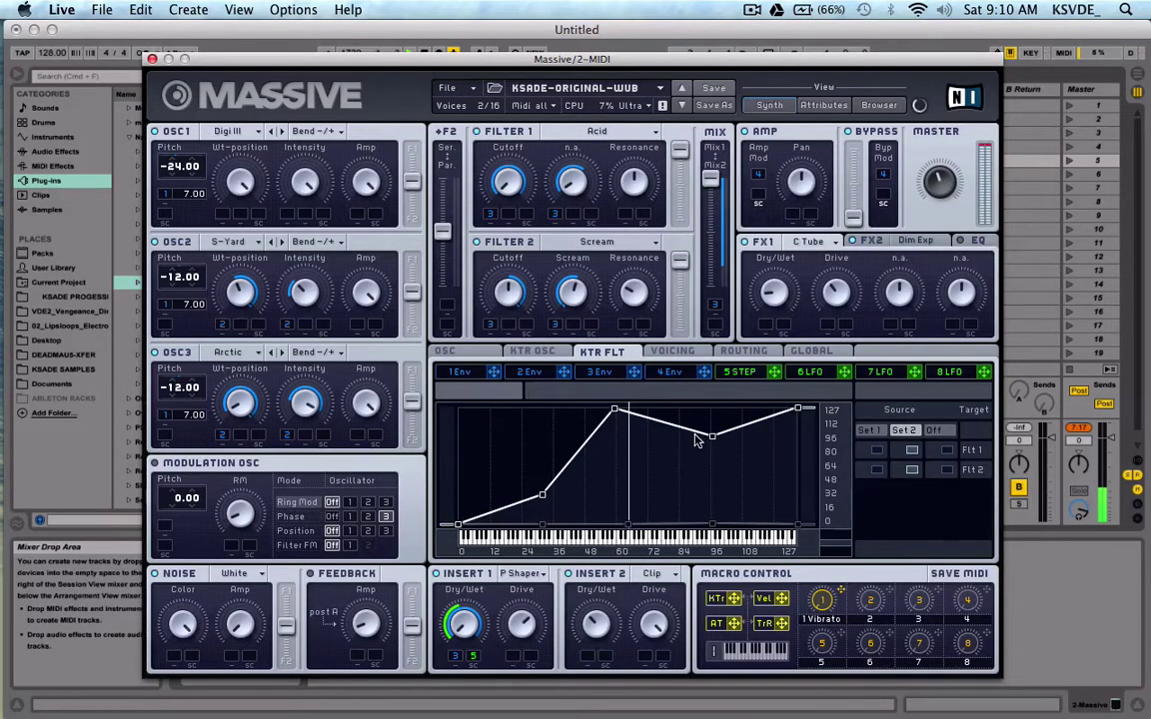
pyautogui.moveTo(712, 437); pyautogui.dragTo(713, 408)
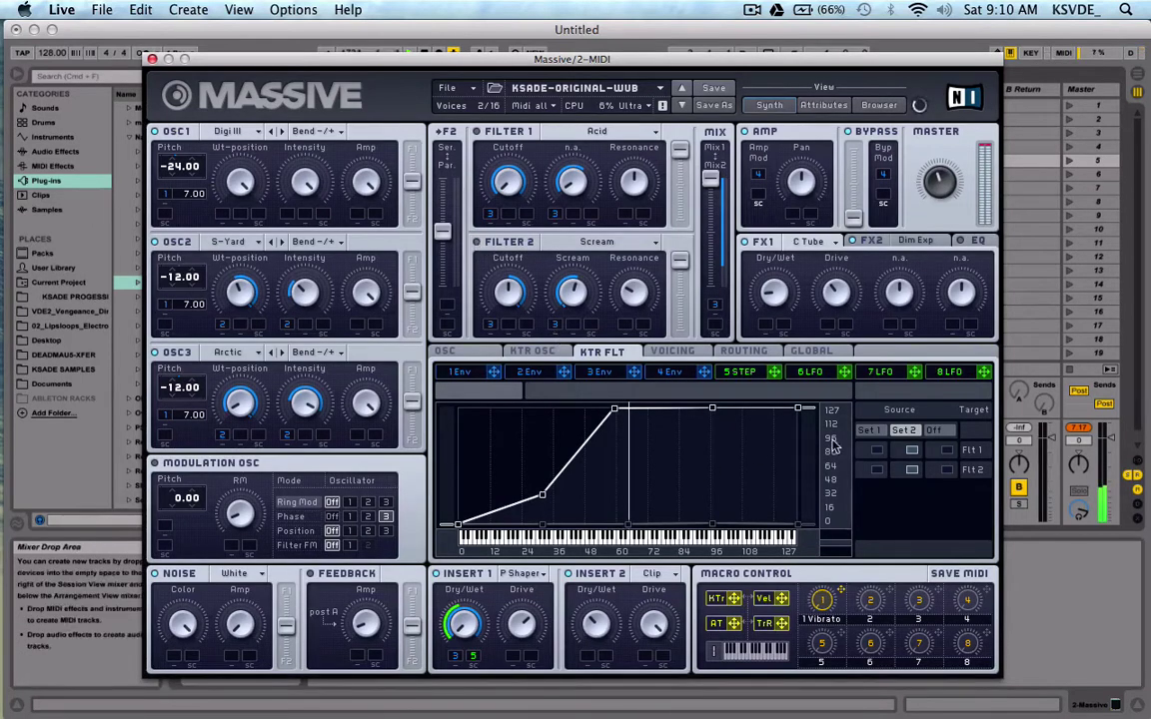
# - Compare the filter keytracking sources by setting both filters to Set 1, Off and Set 1 again
pyautogui.click(876, 471)
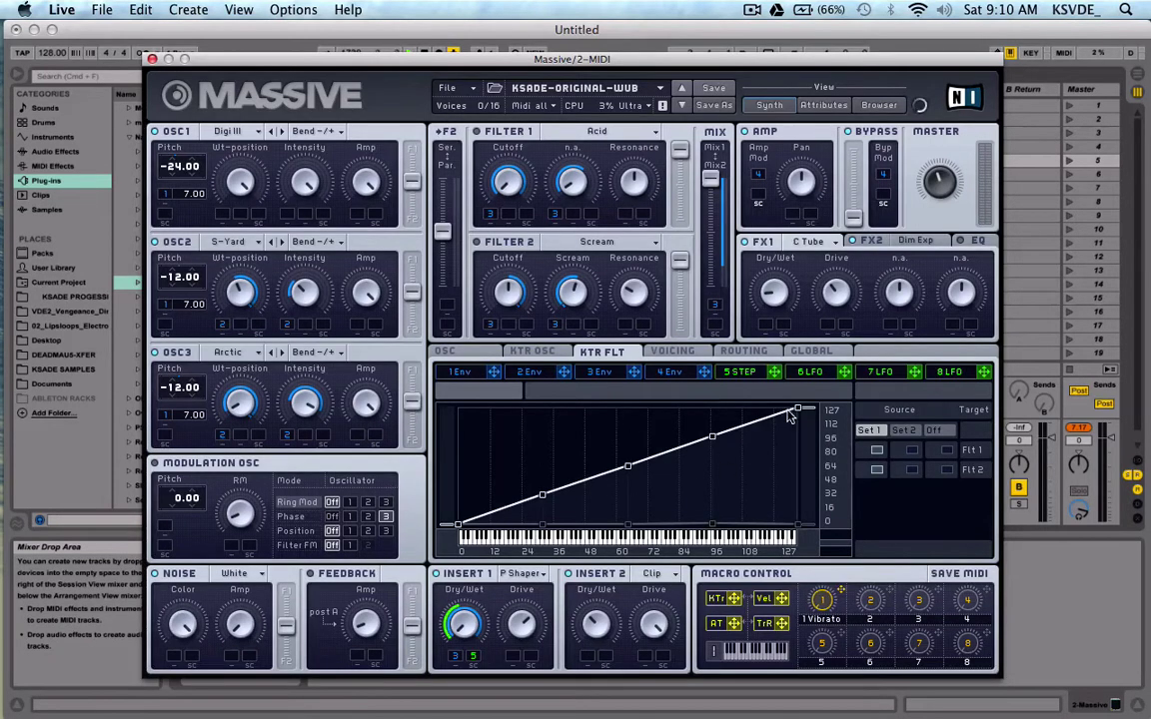
pyautogui.click(950, 470)
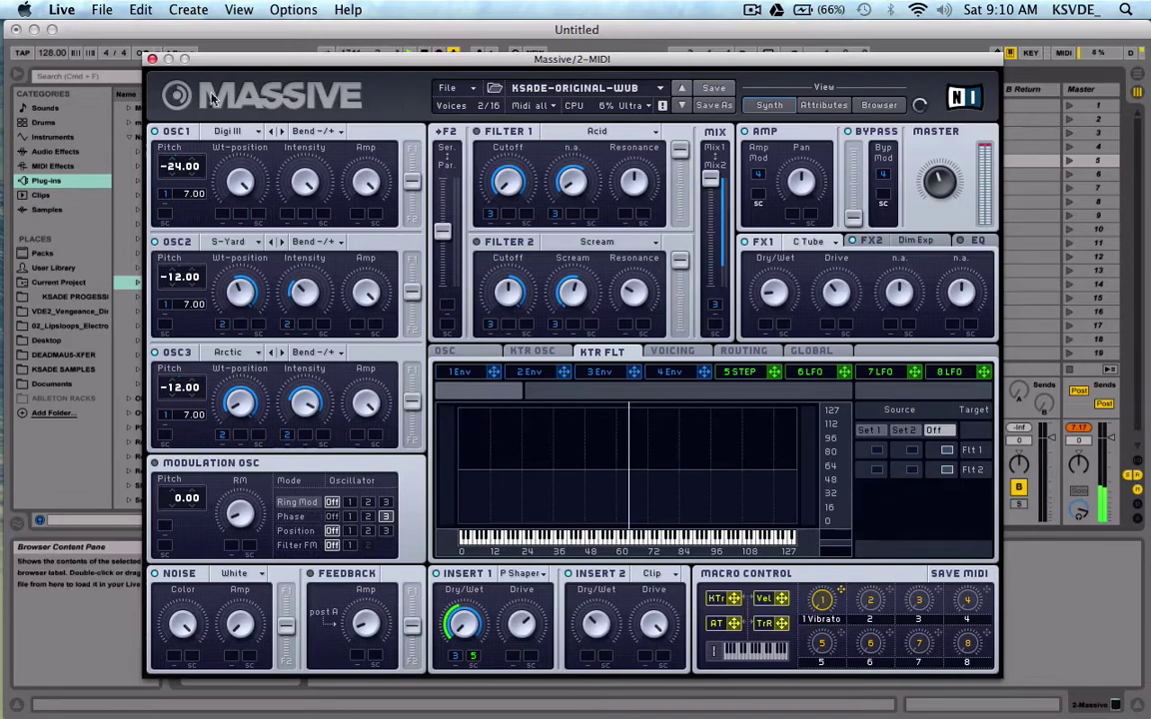
pyautogui.click(877, 451)
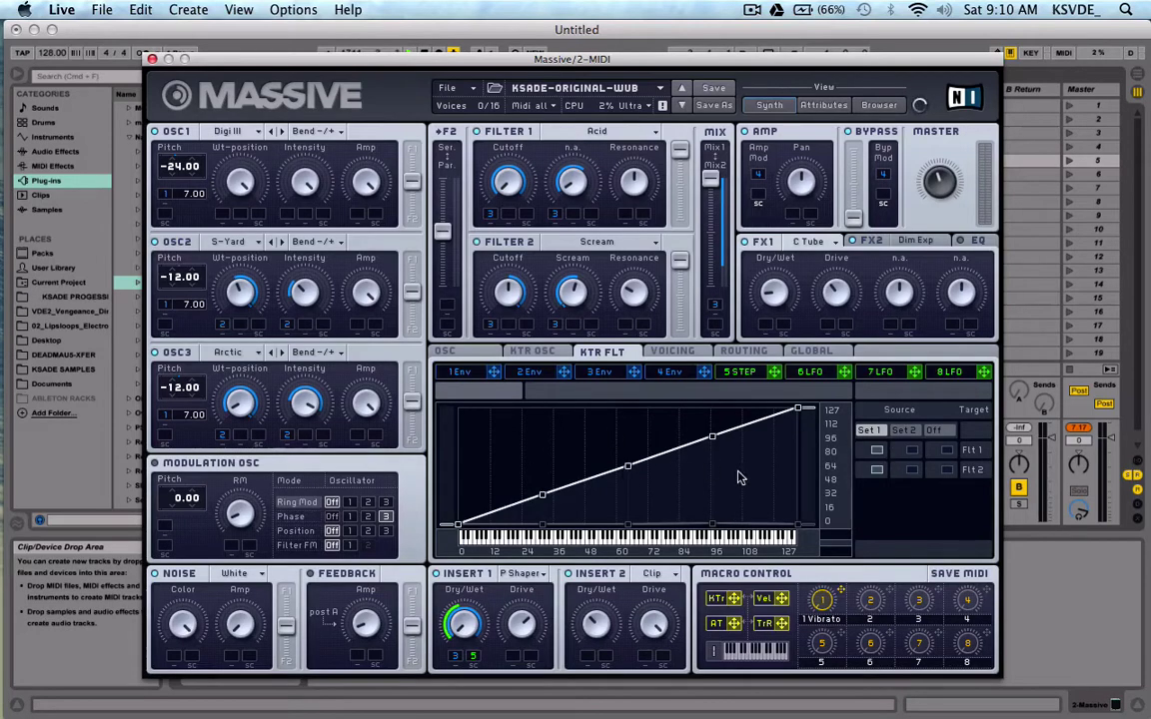
# - Assign both filters to keytracking Set 2 and move its curve's second and third points into a steep rise around key 60
pyautogui.click(534, 355)
pyautogui.click(604, 354)
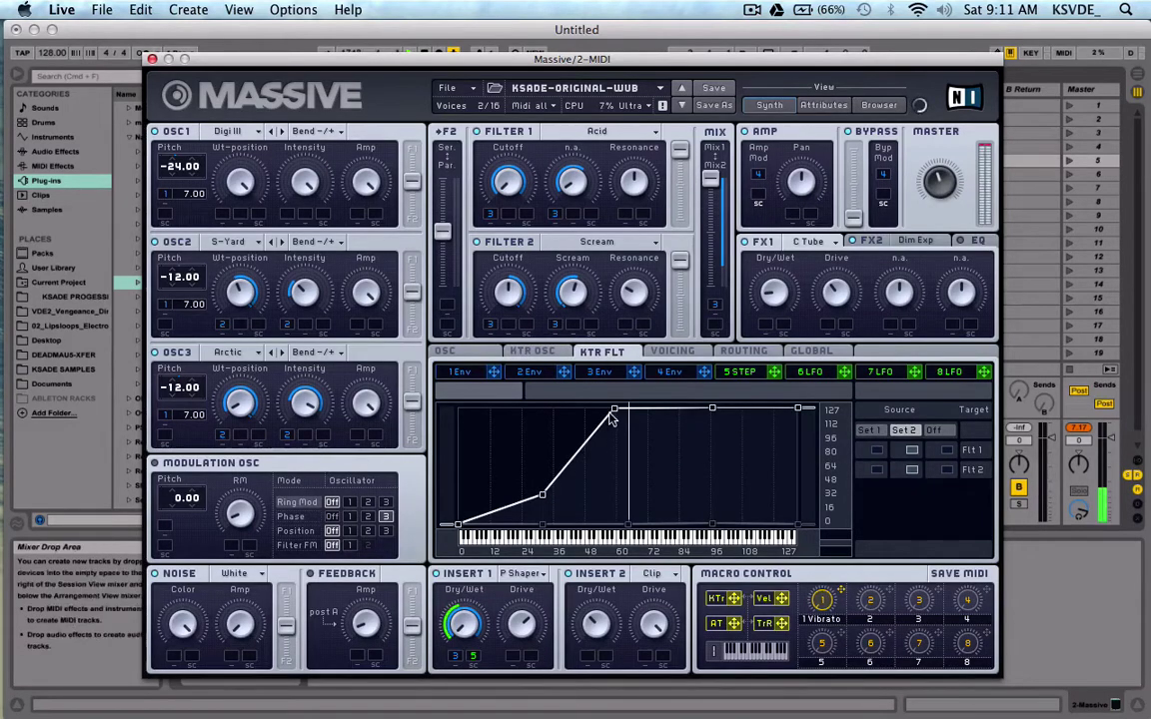
pyautogui.moveTo(615, 409)
pyautogui.mouseDown()
pyautogui.moveTo(629, 408)
pyautogui.moveTo(632, 432)
pyautogui.moveTo(634, 417)
pyautogui.mouseUp()
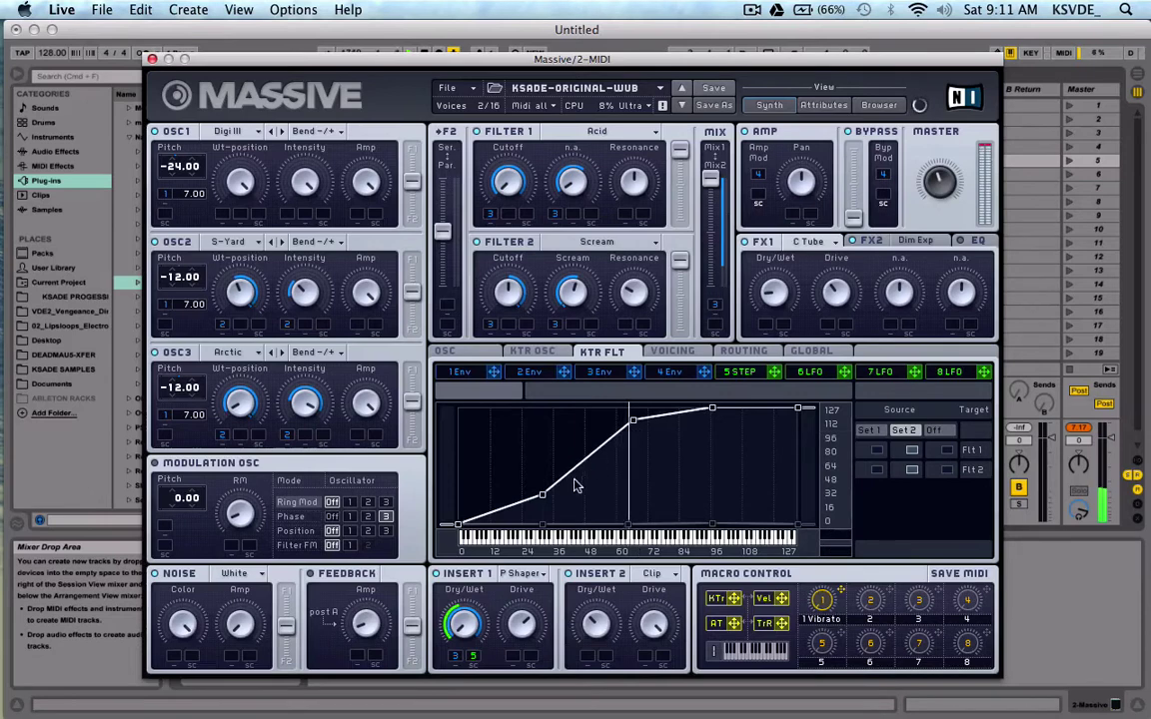
pyautogui.moveTo(542, 494); pyautogui.dragTo(612, 501)
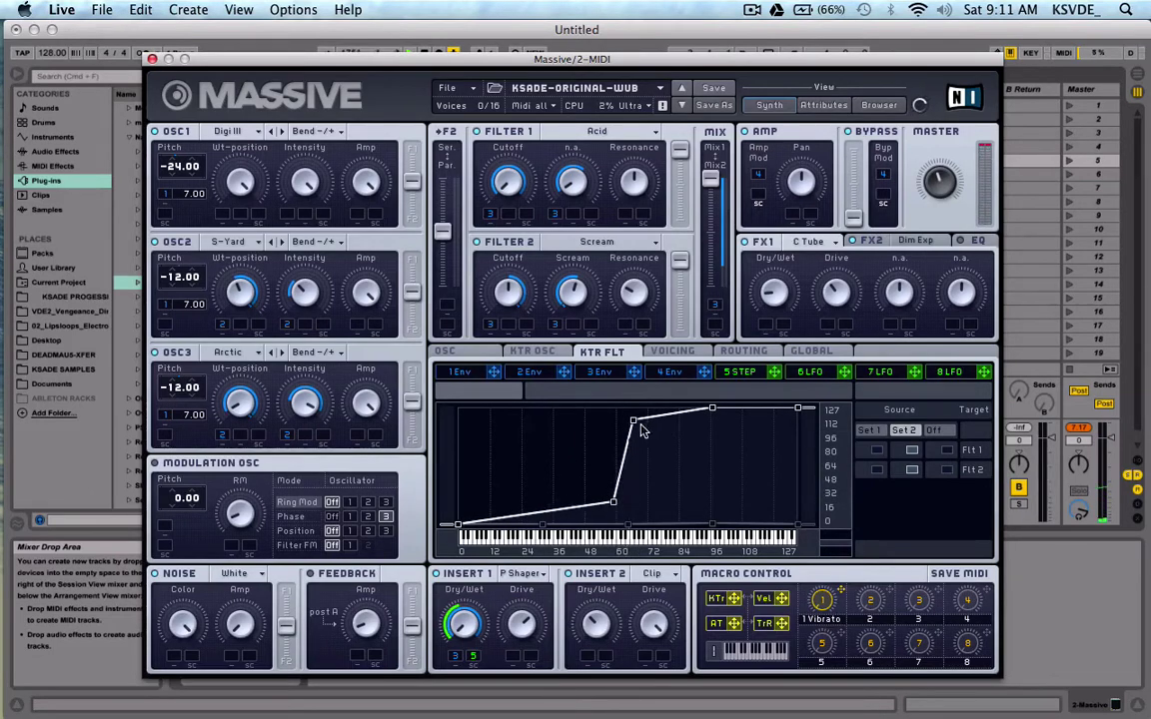
pyautogui.moveTo(632, 419)
pyautogui.mouseDown()
pyautogui.moveTo(639, 405)
pyautogui.moveTo(640, 433)
pyautogui.moveTo(621, 438)
pyautogui.mouseUp()
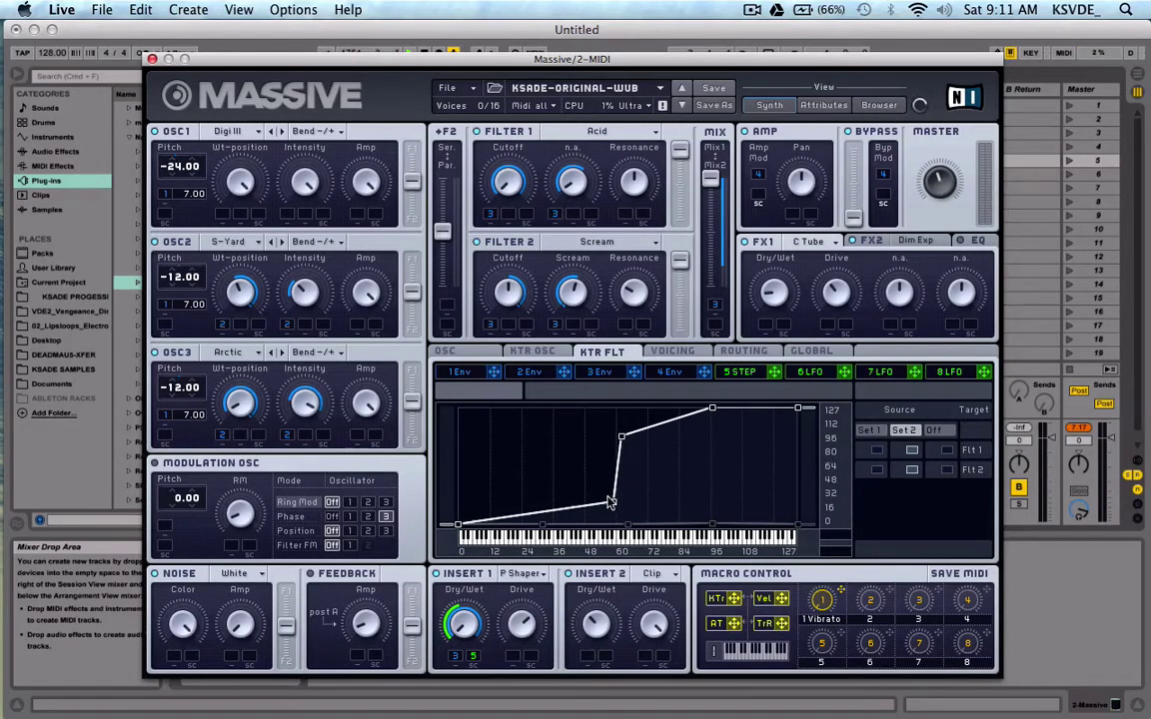
# - Tighten the Set 2 rise into an almost vertical step at about key 63, starting from 0, and assign both filters to Set 1
pyautogui.moveTo(616, 509); pyautogui.dragTo(611, 507)
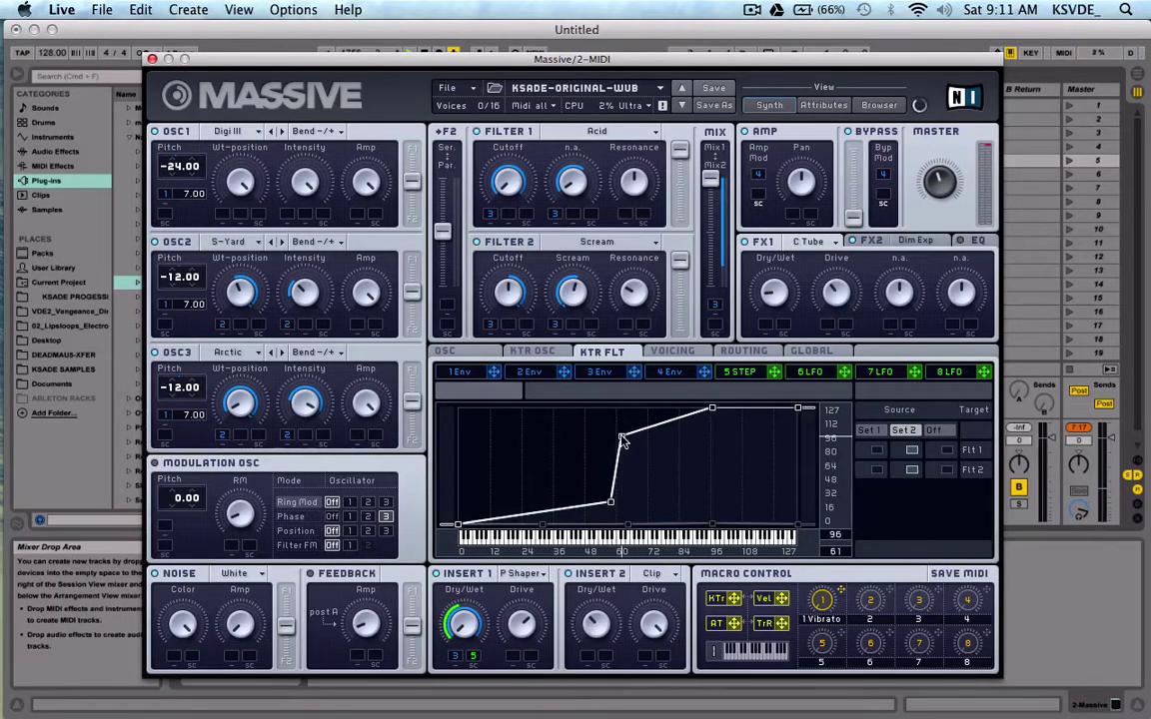
pyautogui.moveTo(623, 438); pyautogui.dragTo(630, 440)
pyautogui.moveTo(613, 506); pyautogui.dragTo(617, 506)
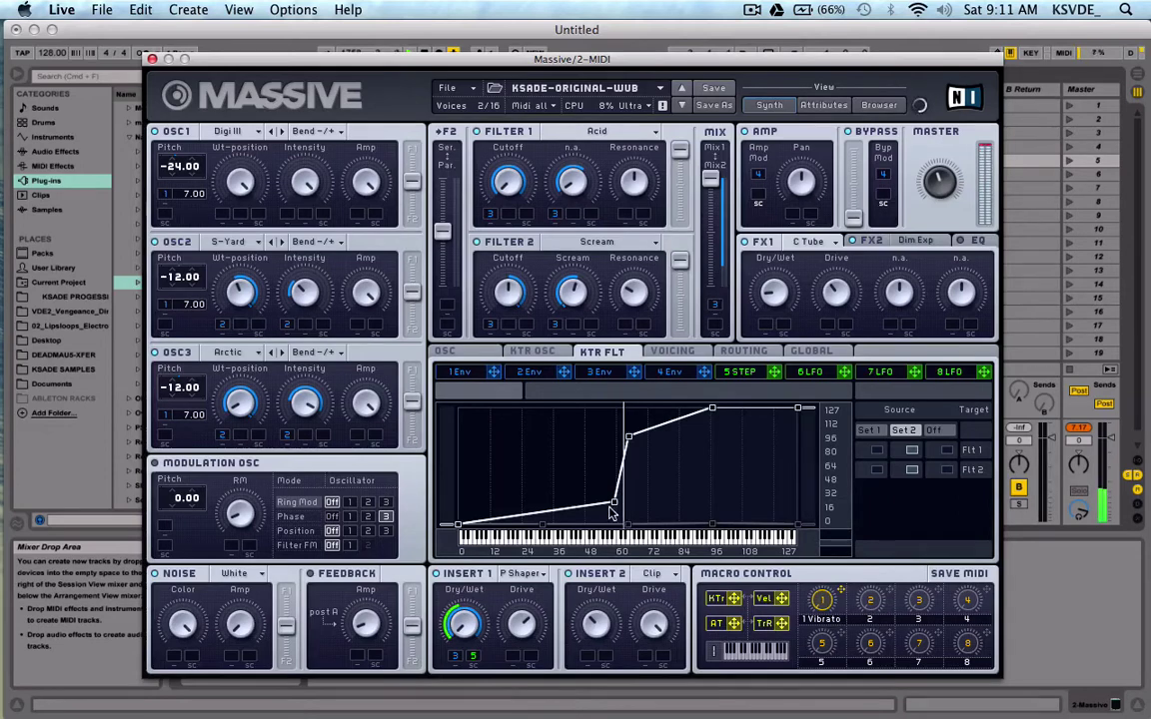
pyautogui.click(616, 508)
pyautogui.moveTo(617, 508); pyautogui.dragTo(628, 523)
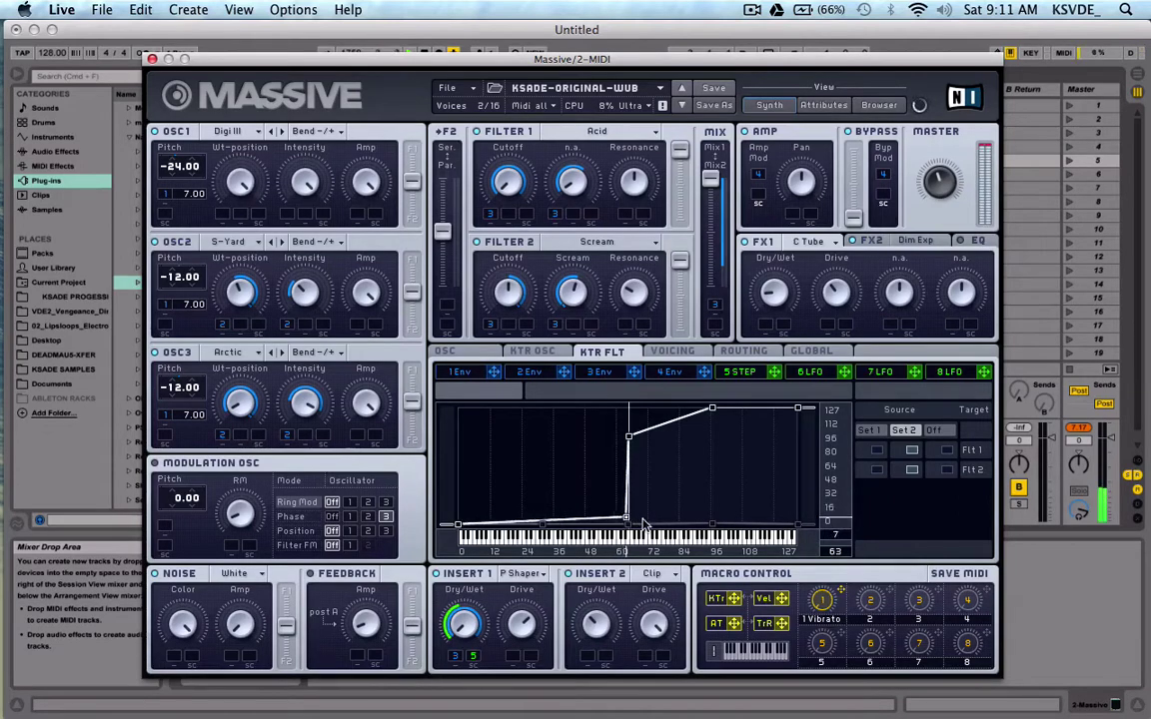
pyautogui.moveTo(632, 432)
pyautogui.mouseDown()
pyautogui.moveTo(645, 440)
pyautogui.moveTo(627, 449)
pyautogui.mouseUp()
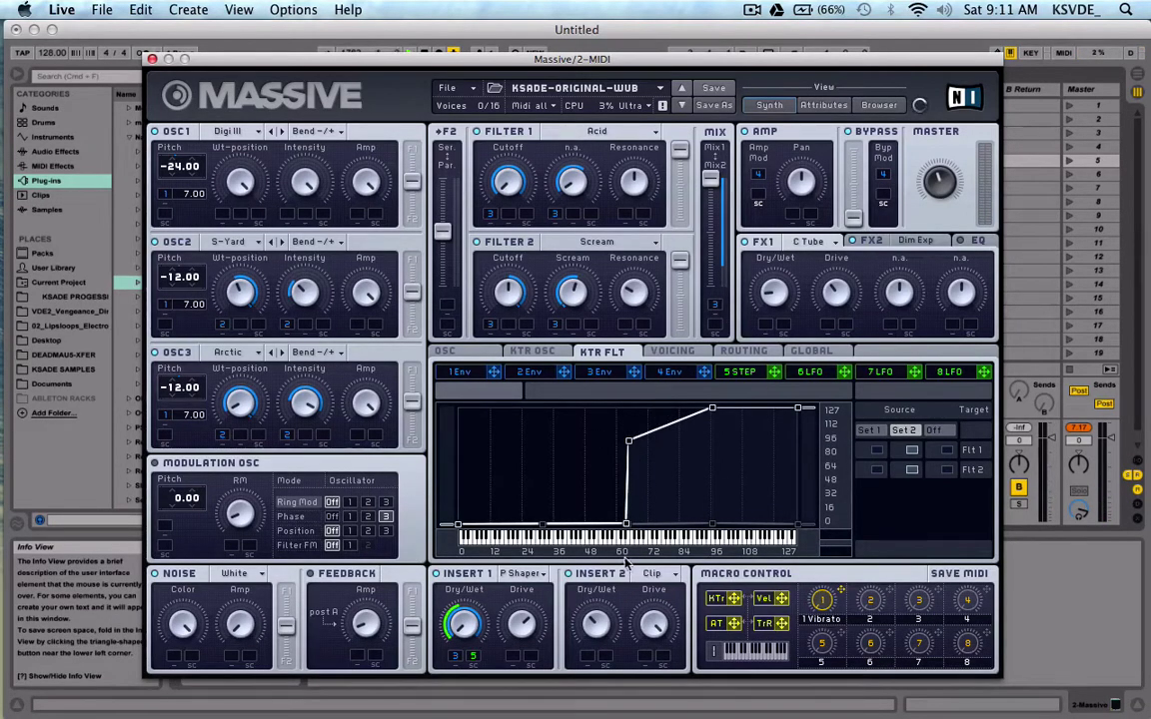
pyautogui.click(869, 430)
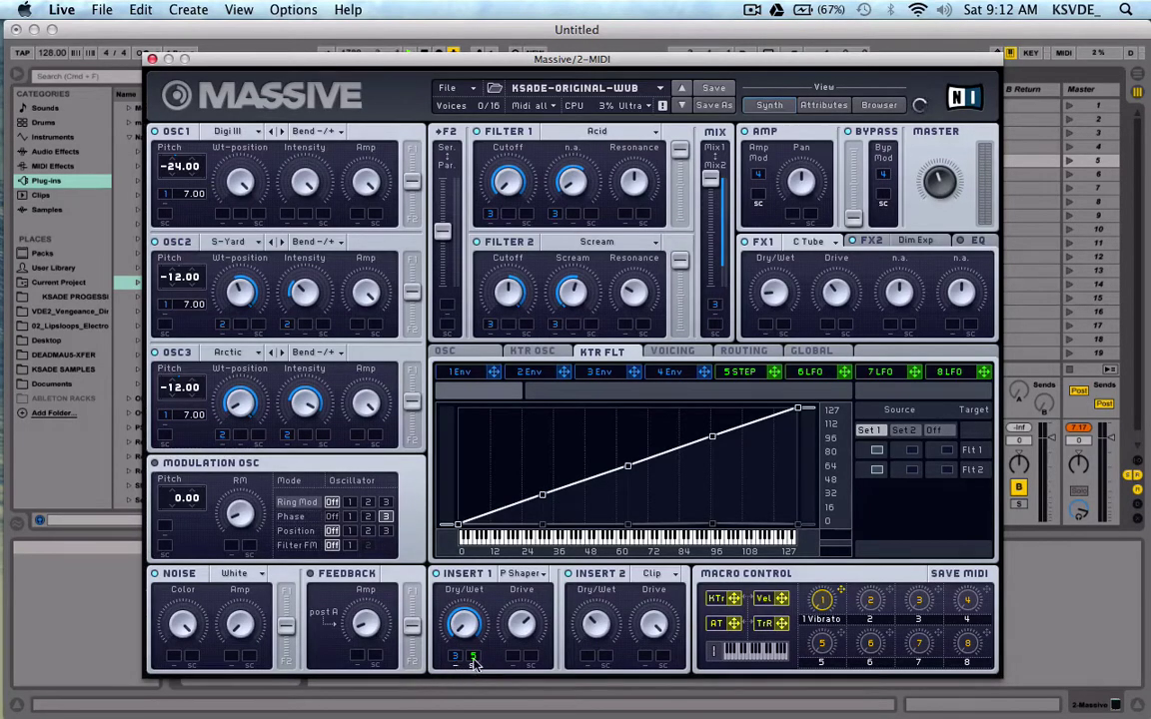
# - Remove the 5 STEP modulation assignment from Insert 1's Dry/Wet knob
pyautogui.moveTo(476, 659)
pyautogui.mouseDown()
pyautogui.moveTo(476, 599)
pyautogui.moveTo(472, 661)
pyautogui.mouseUp()
pyautogui.moveTo(476, 659); pyautogui.dragTo(474, 657)
pyautogui.moveTo(473, 659)
pyautogui.moveTo(473, 659); pyautogui.dragTo(474, 668)
pyautogui.rightClick(473, 660)
pyautogui.click(502, 618)
# - Try modulating OSC2's pitch with 1 Env and varying the modulation amount
pyautogui.moveTo(493, 372); pyautogui.dragTo(166, 323)
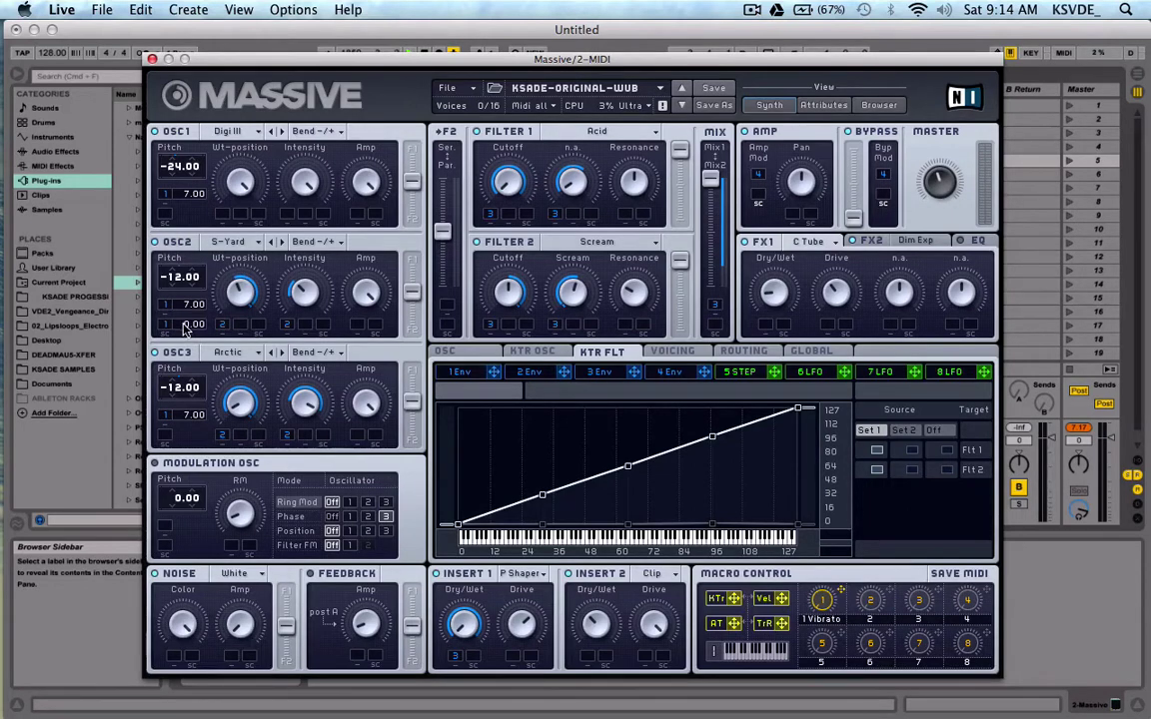
pyautogui.moveTo(176, 331); pyautogui.dragTo(214, 341)
pyautogui.moveTo(214, 333); pyautogui.dragTo(170, 302)
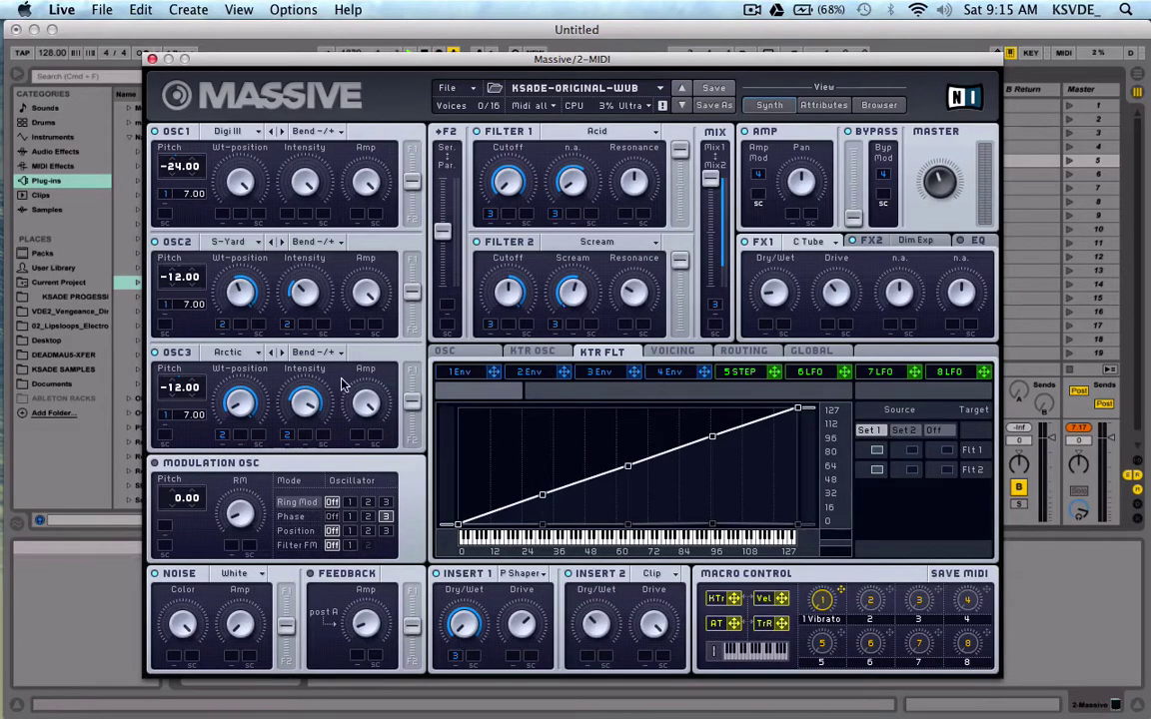
# - View the oscillator phase settings and shift the phase of 6 LFO's upper sine curve
pyautogui.click(481, 355)
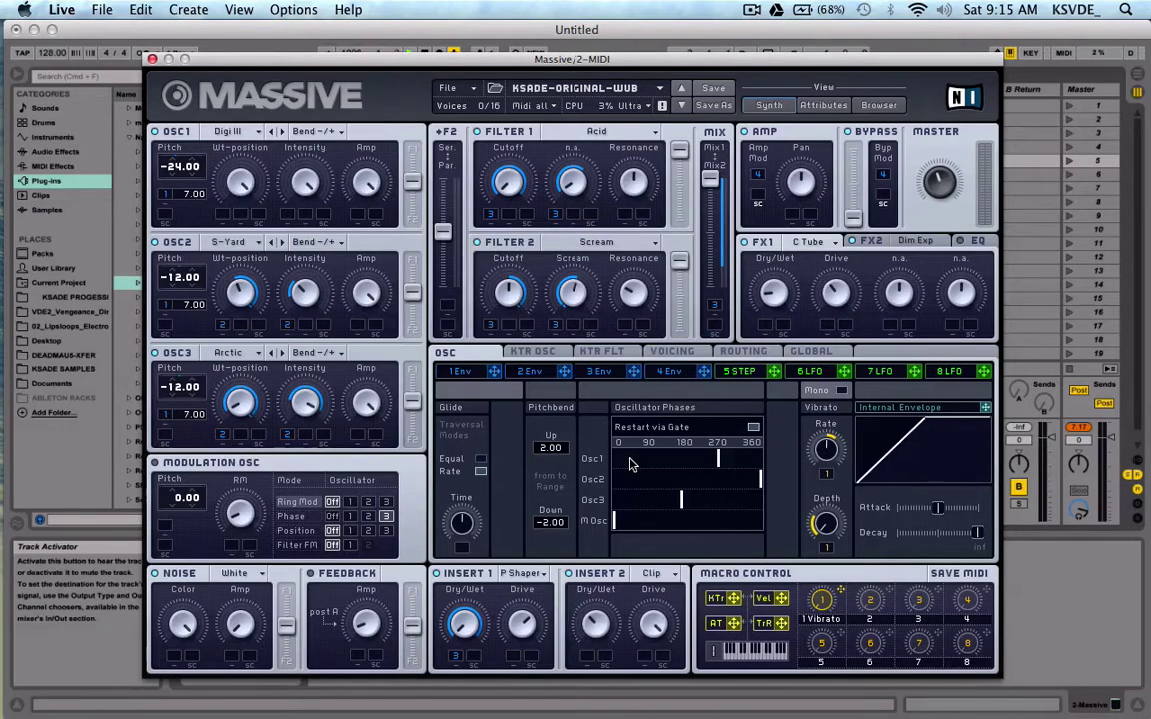
pyautogui.click(805, 372)
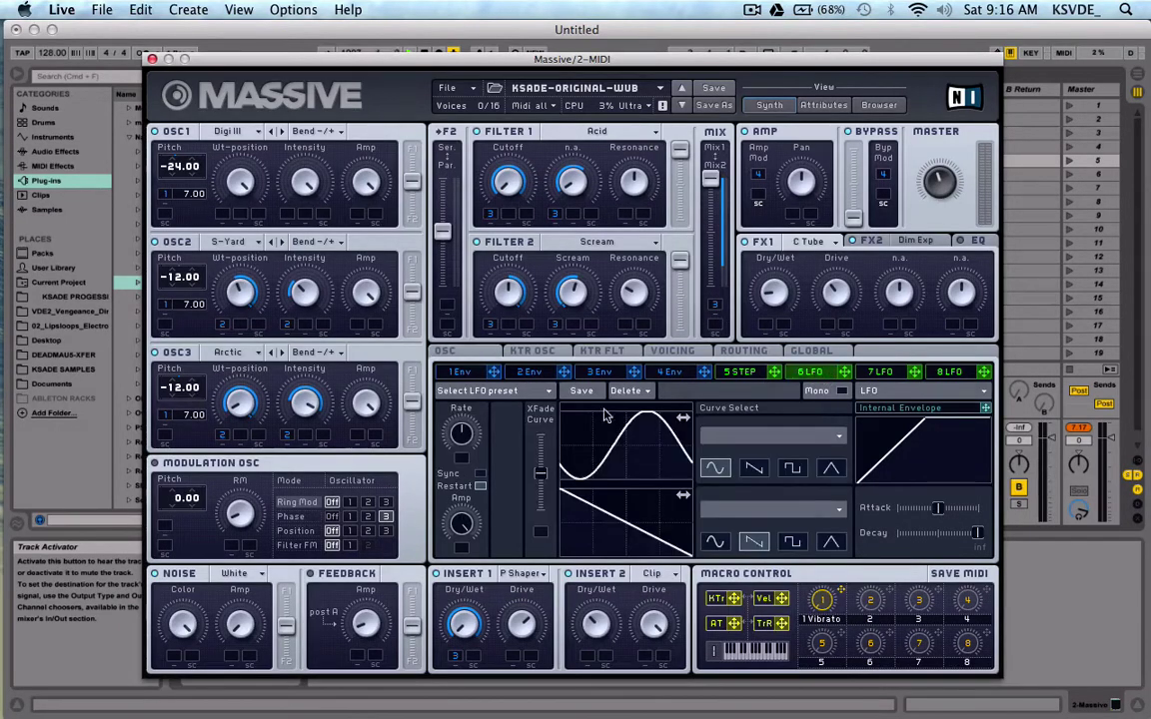
pyautogui.moveTo(603, 420); pyautogui.dragTo(587, 459)
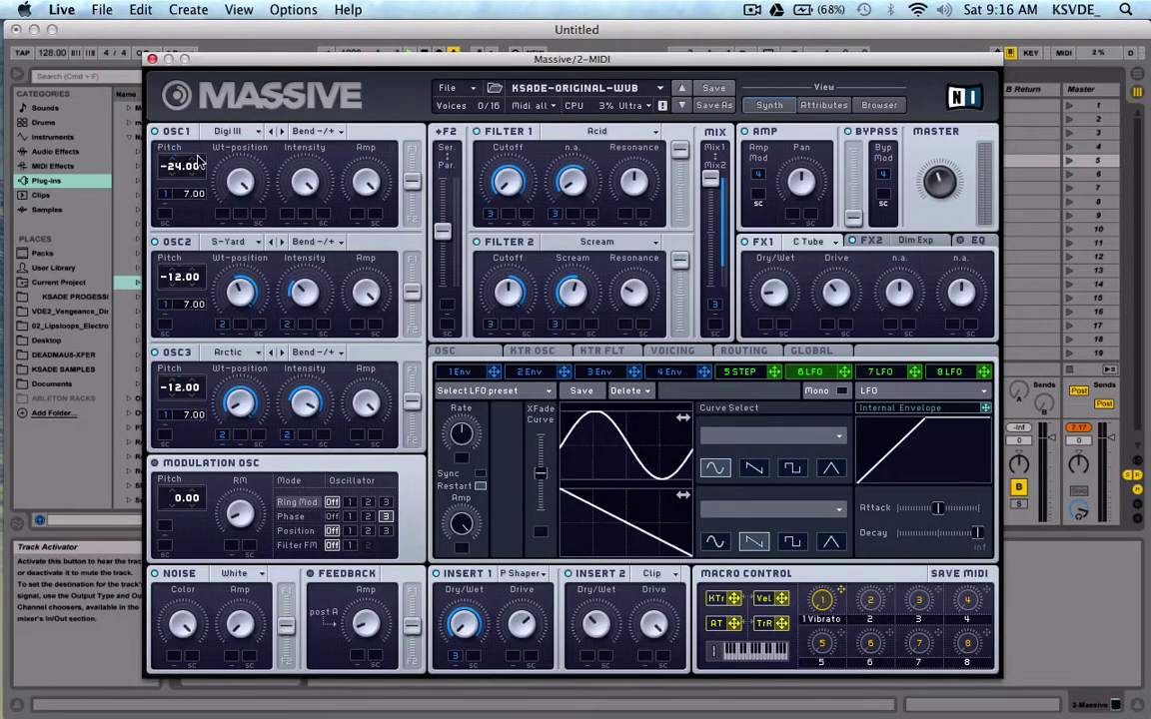
# - Look through OSC1's wavetable list without choosing another wavetable
pyautogui.click(240, 135)
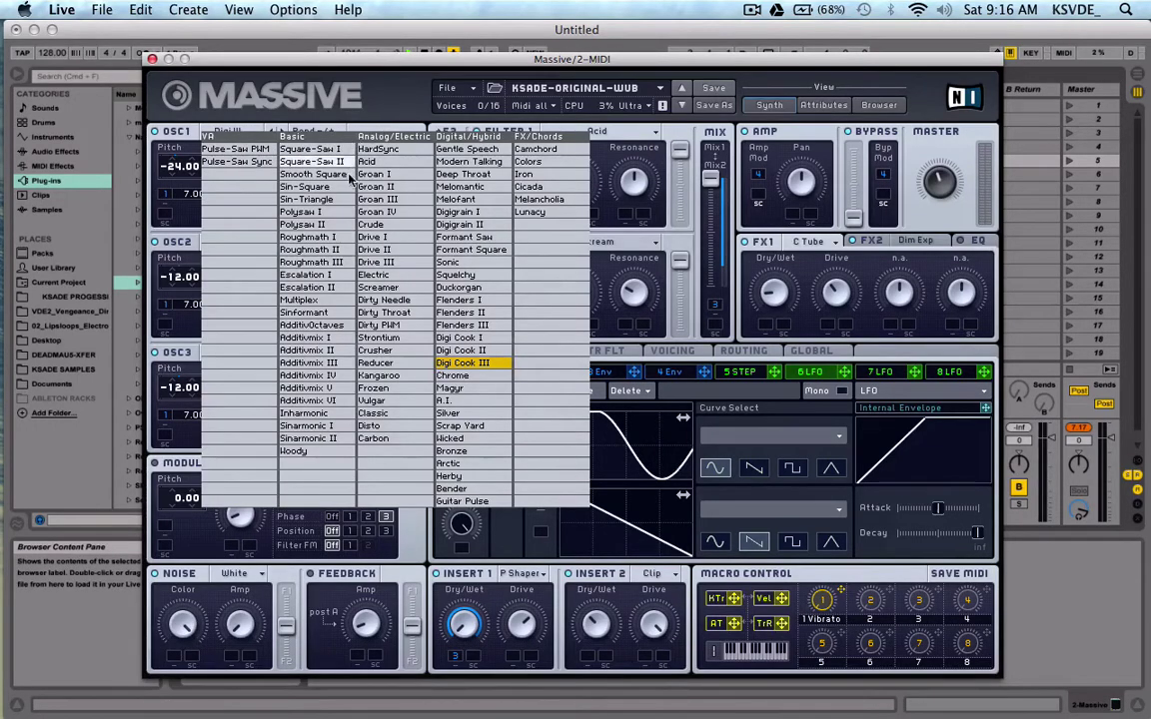
pyautogui.click(309, 106)
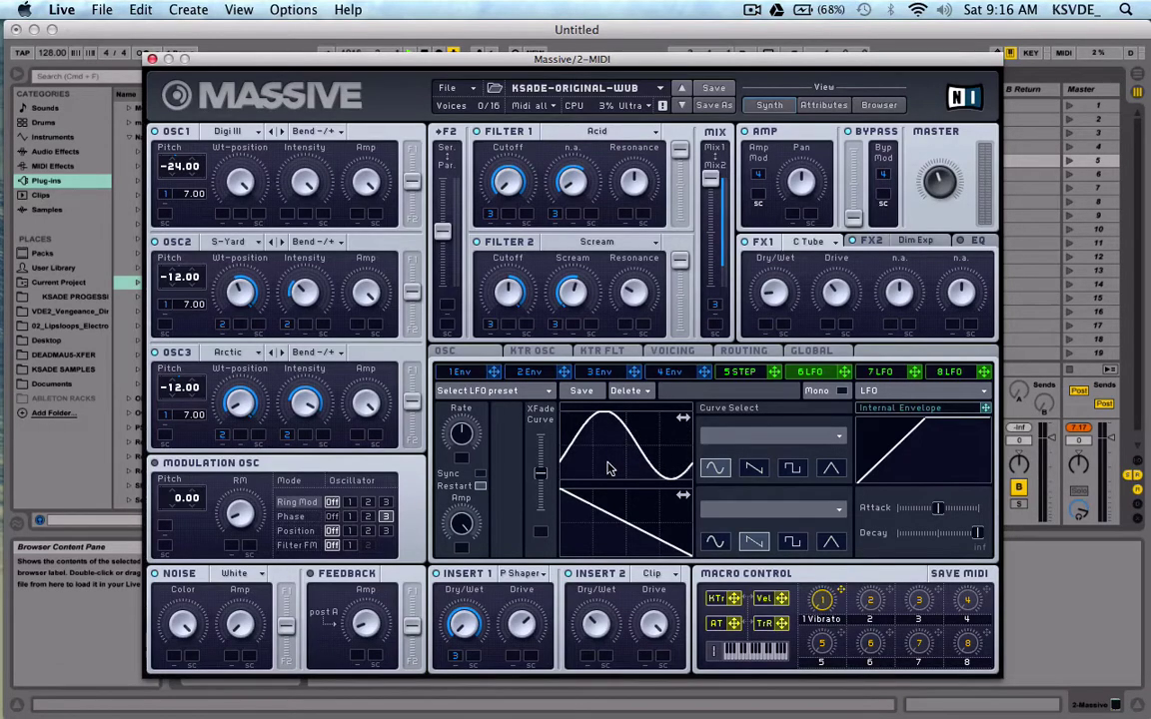
# - Compare the oscillator phase positions of Osc1, Osc2, Osc3 and the modulation oscillator with the curves of 6 LFO
pyautogui.click(445, 351)
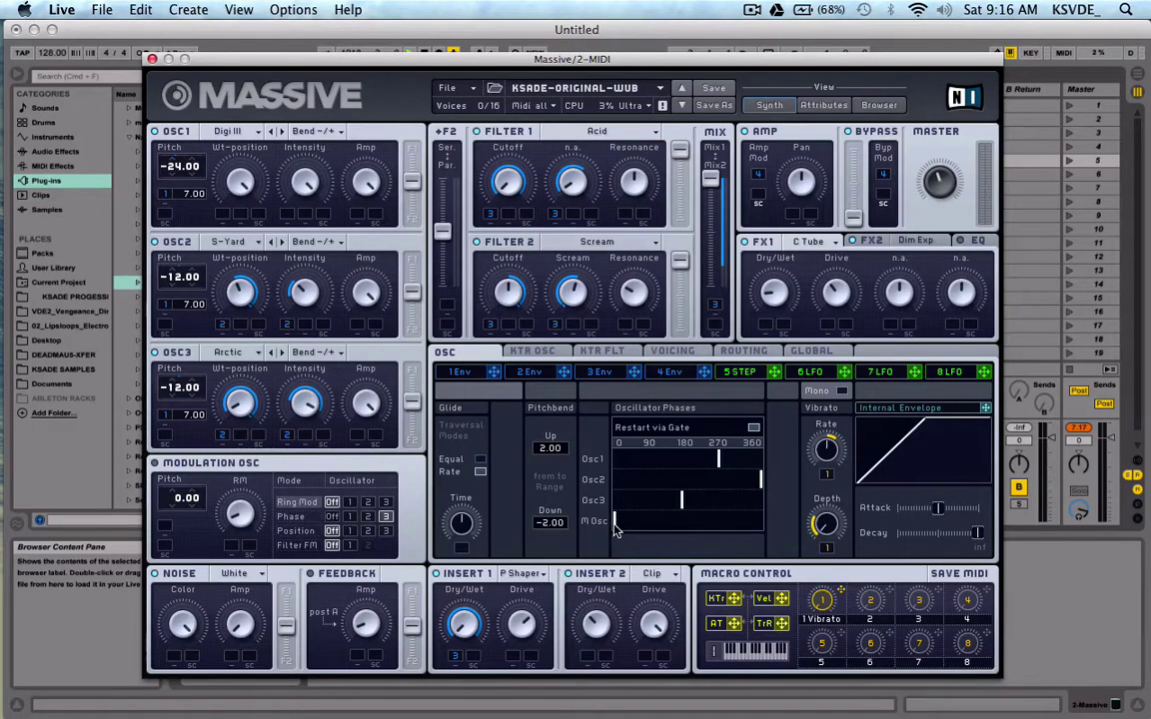
pyautogui.click(810, 371)
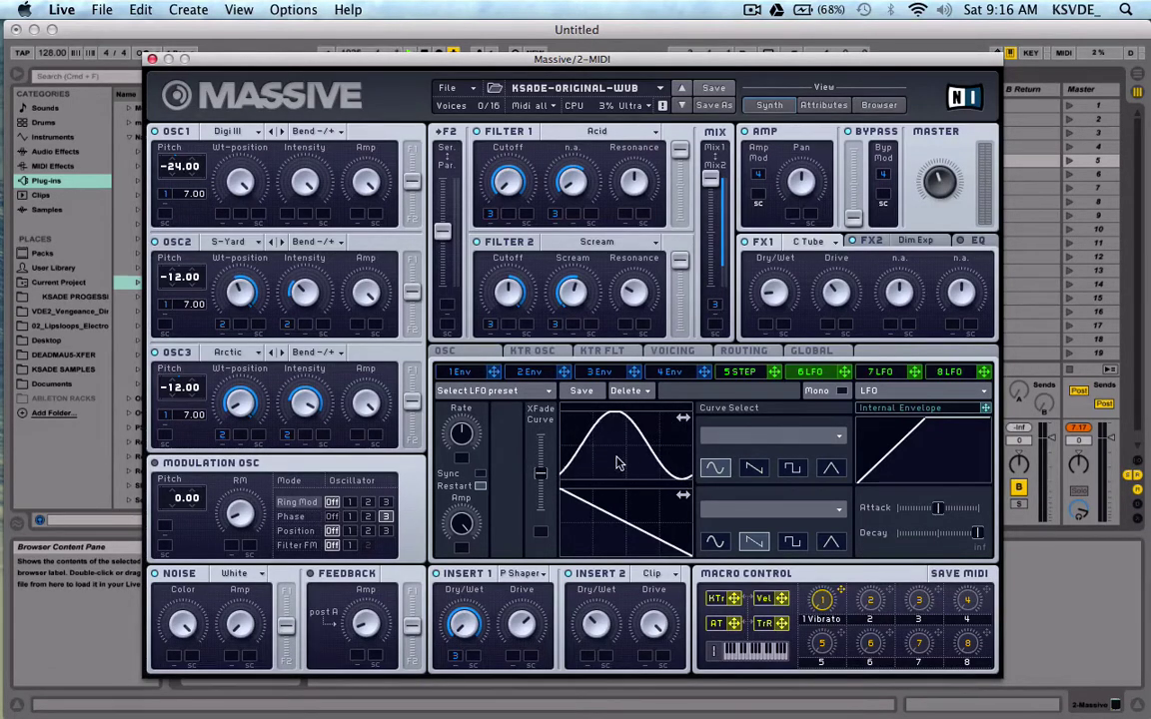
pyautogui.click(483, 354)
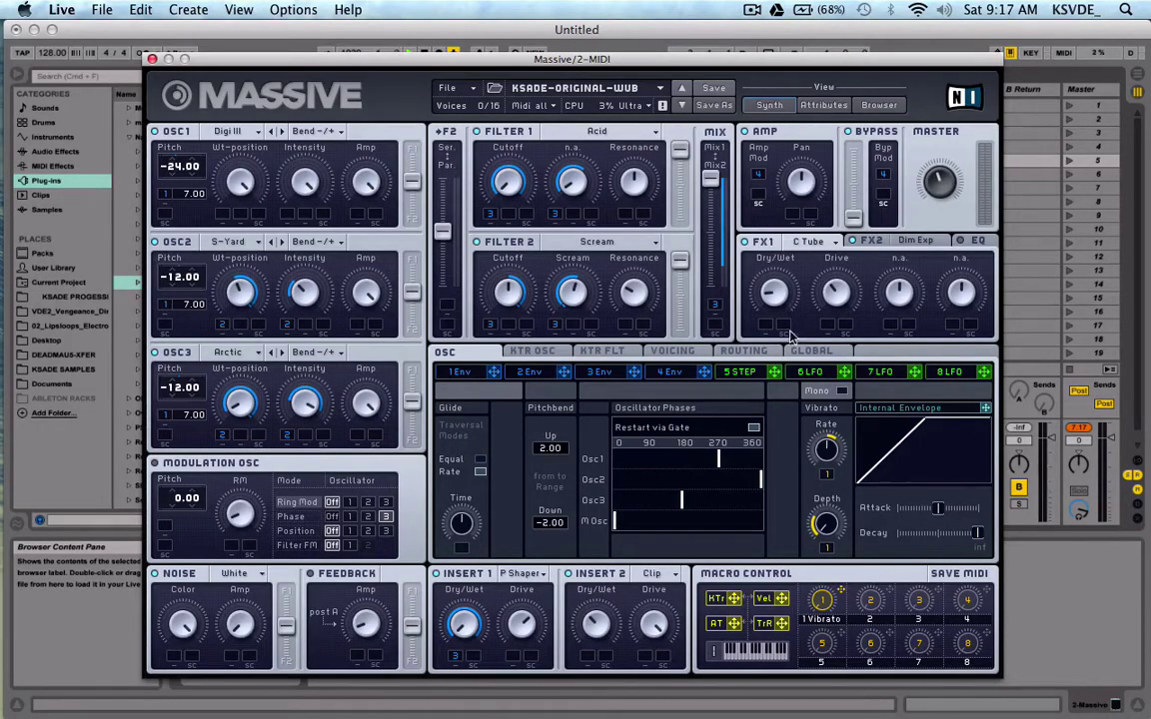
# - Try routing Insert 1 before Filter 1 and Insert 2 before Filter 2, returning each insert to its place after the filter
pyautogui.click(740, 355)
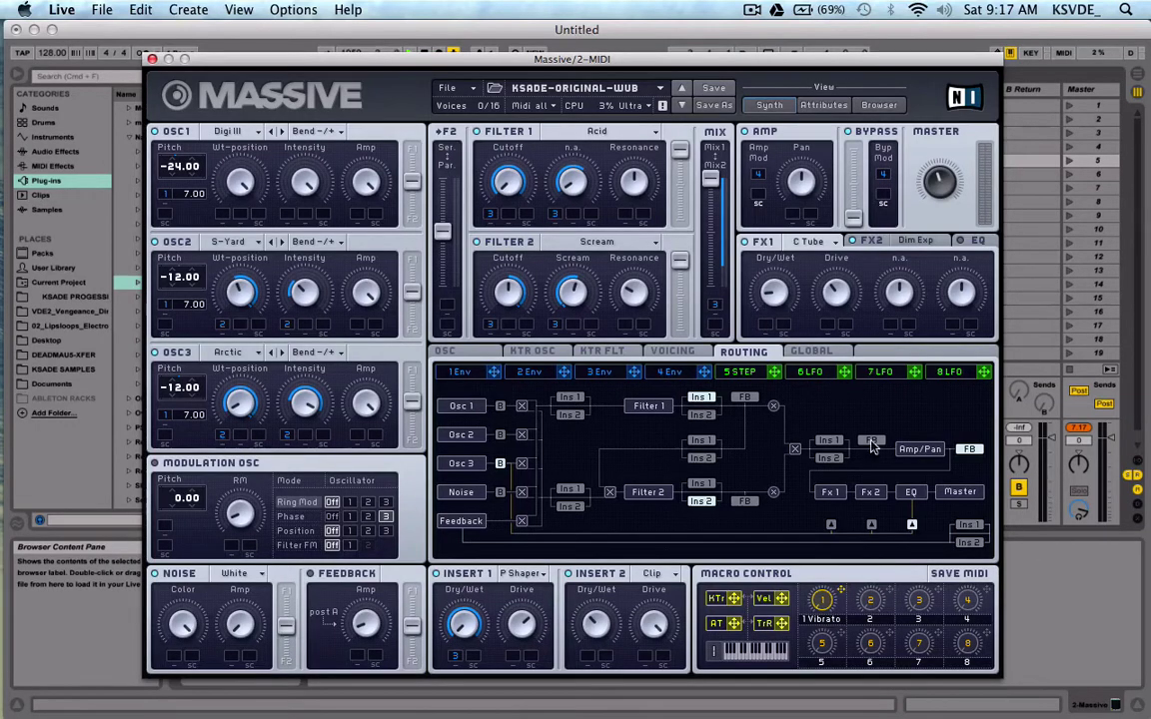
pyautogui.click(569, 398)
pyautogui.click(569, 506)
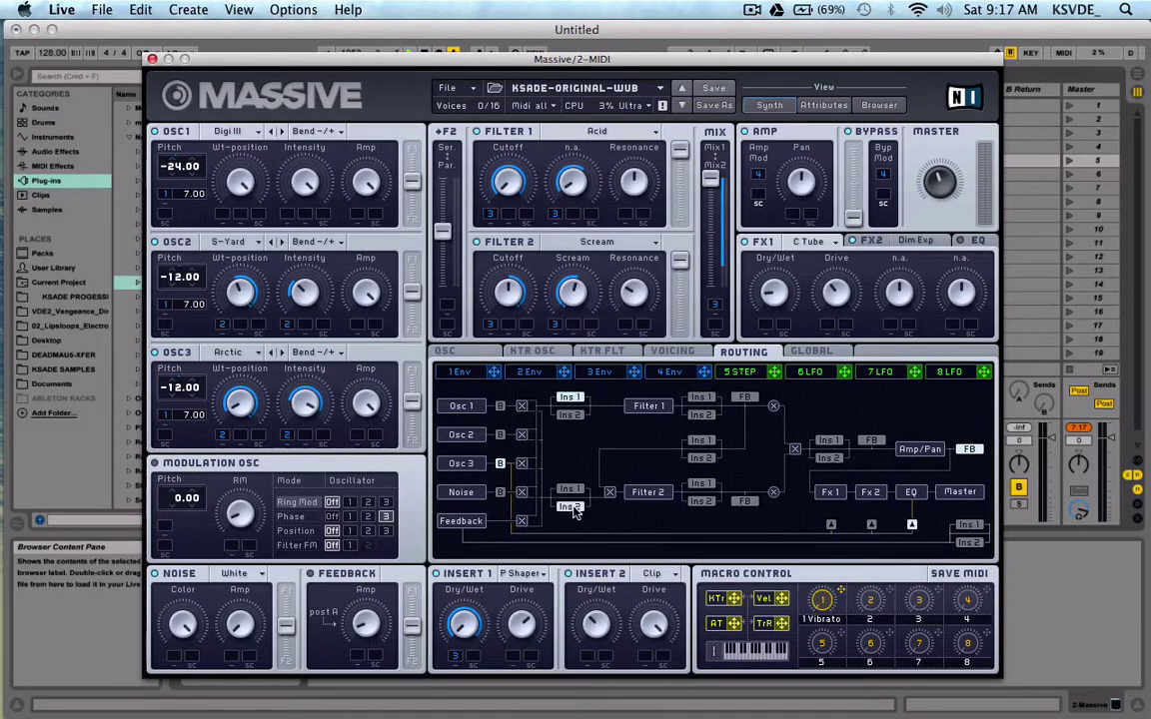
pyautogui.click(700, 397)
pyautogui.click(700, 501)
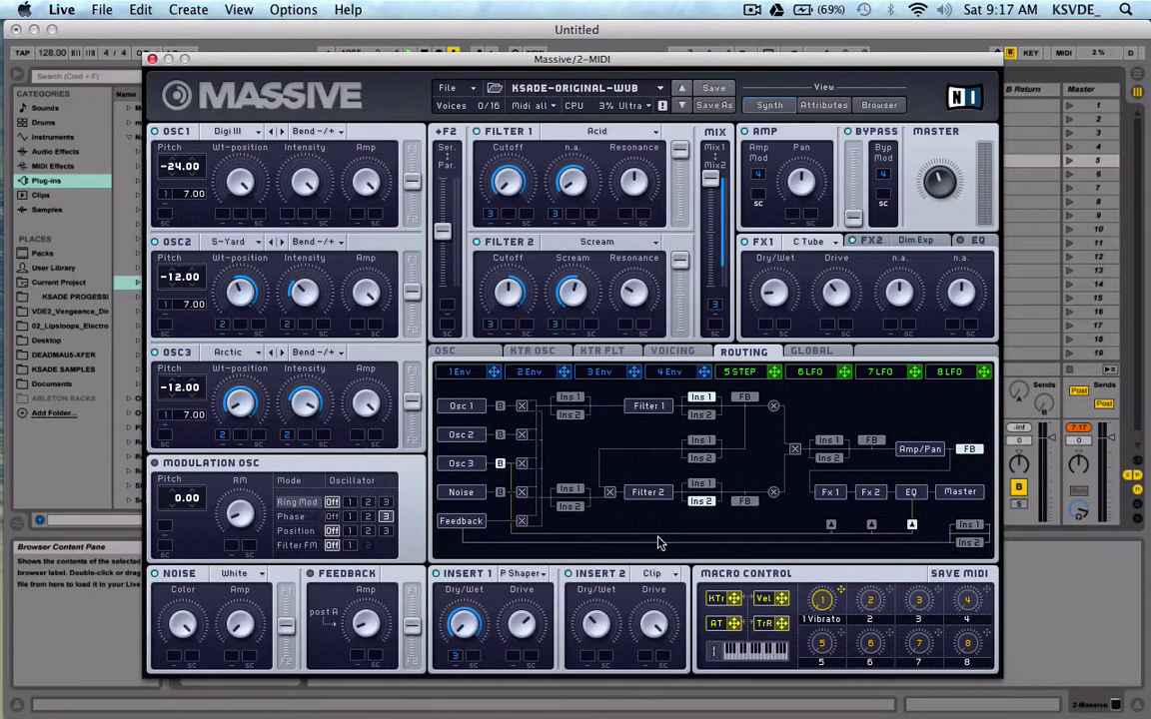
pyautogui.click(572, 400)
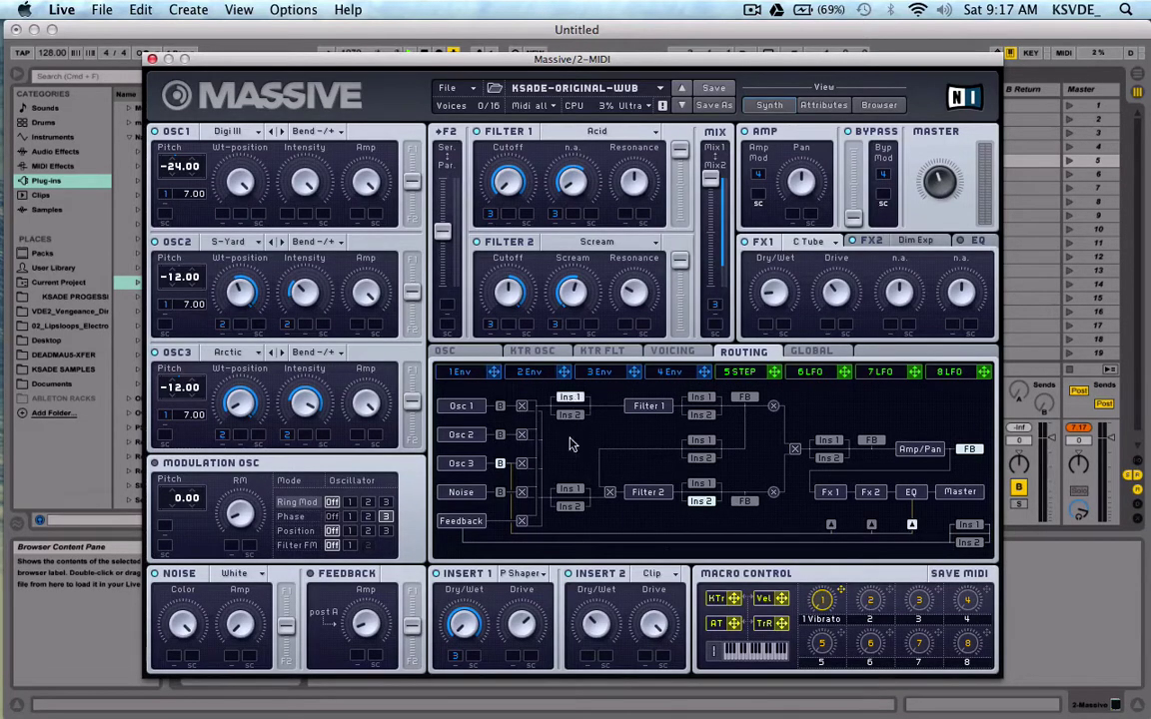
pyautogui.click(572, 509)
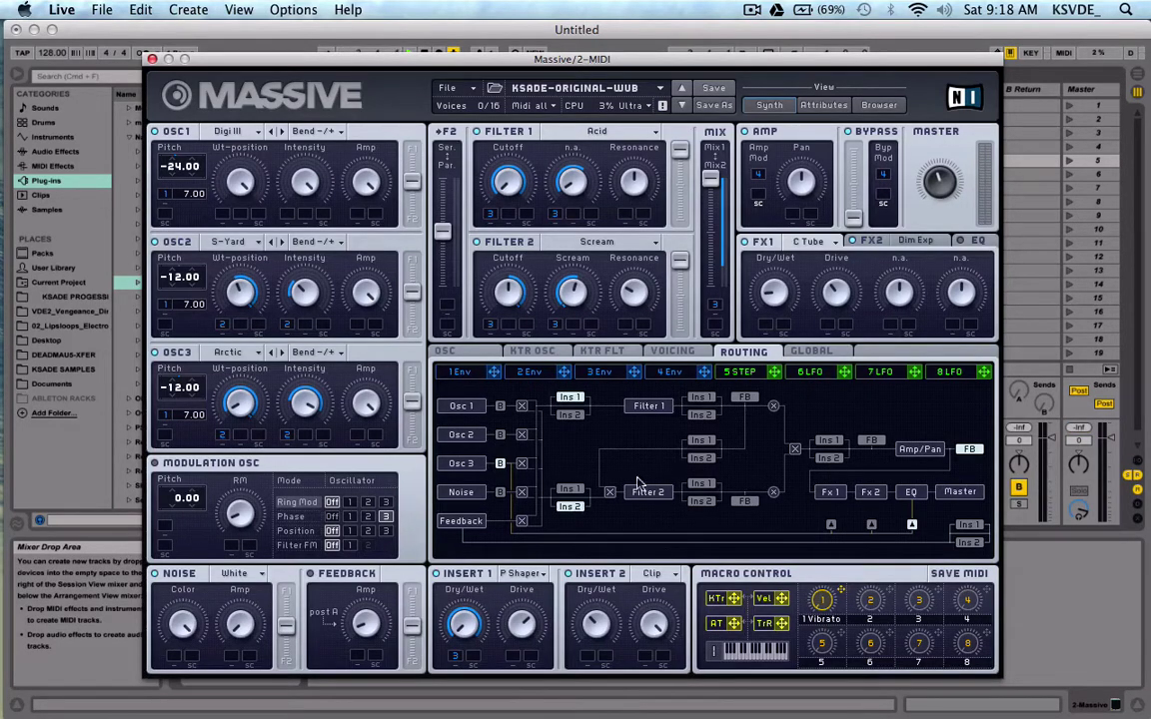
pyautogui.click(701, 398)
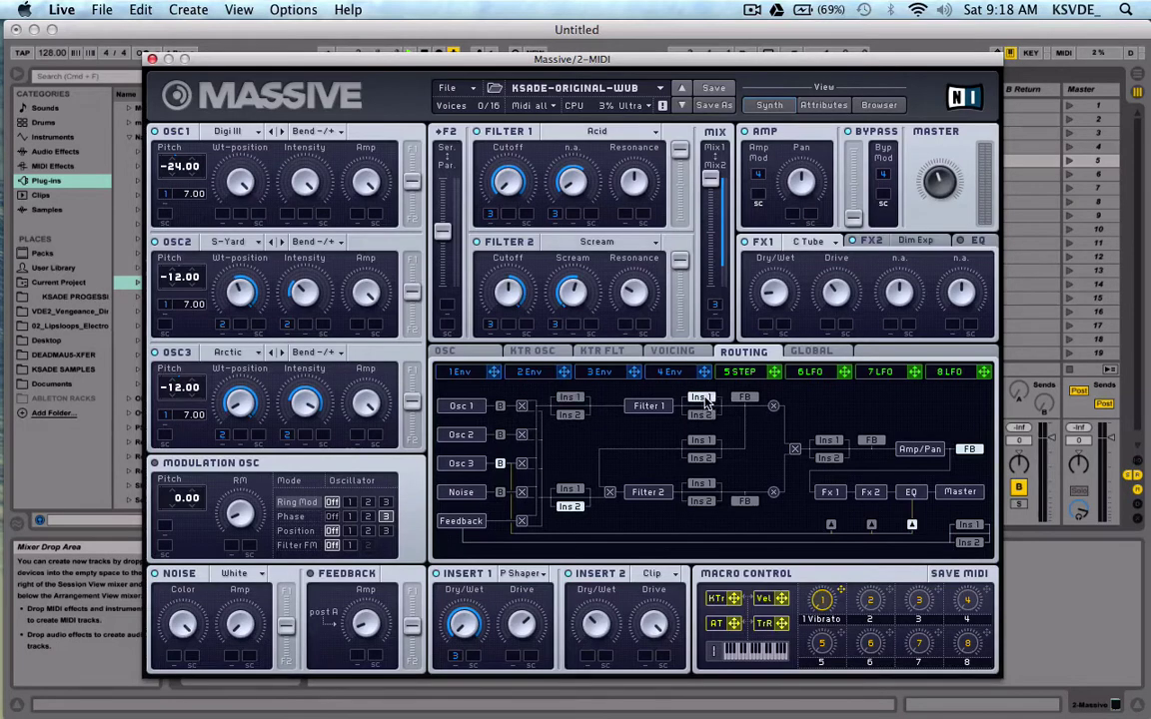
pyautogui.click(701, 501)
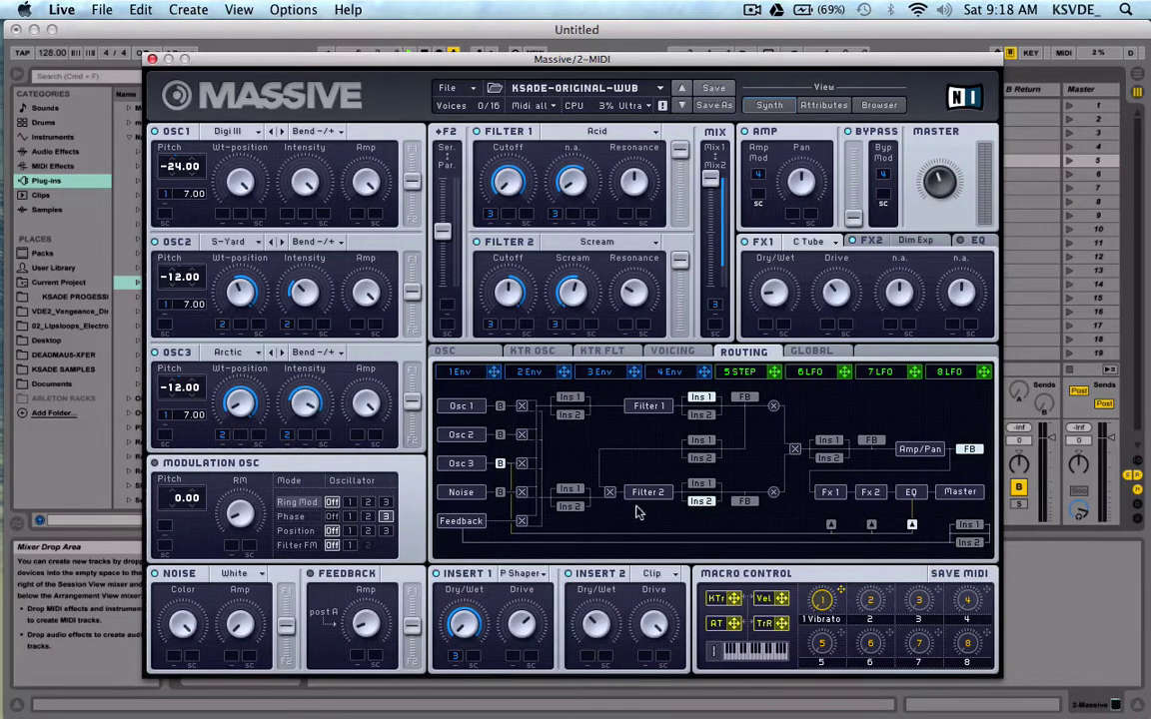
# - Change modulator 6 from LFO to Performer with randomized curves and raise its XFade Seq slider slightly
pyautogui.click(600, 372)
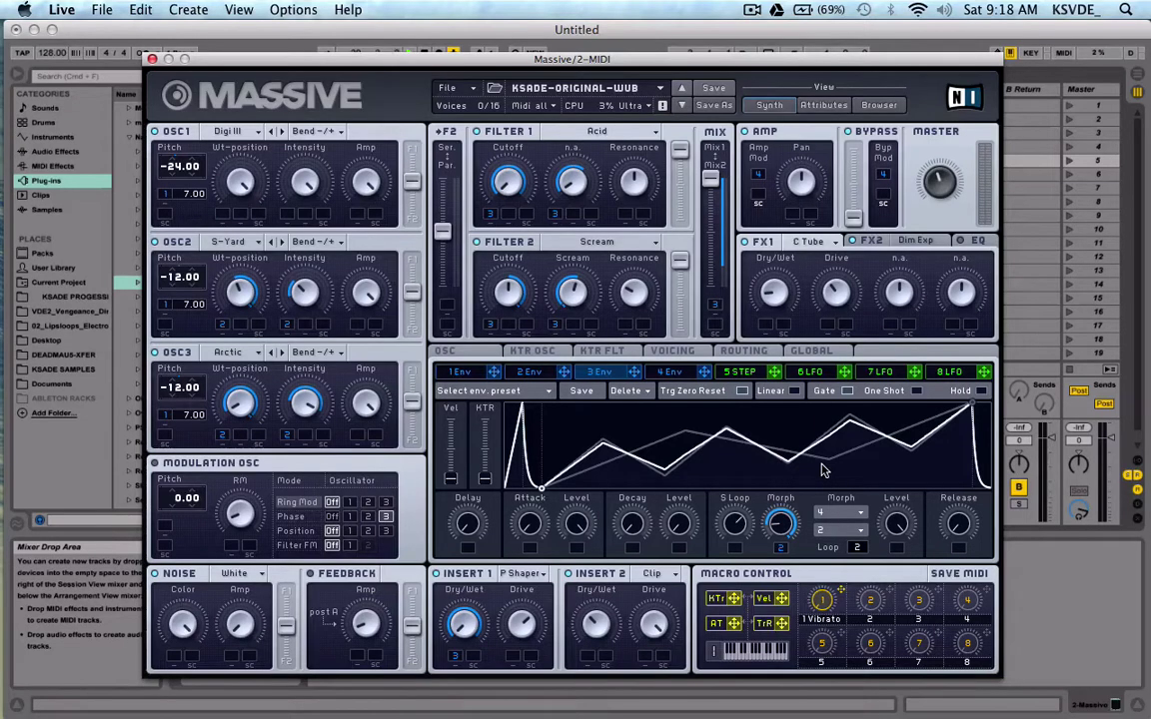
pyautogui.click(809, 372)
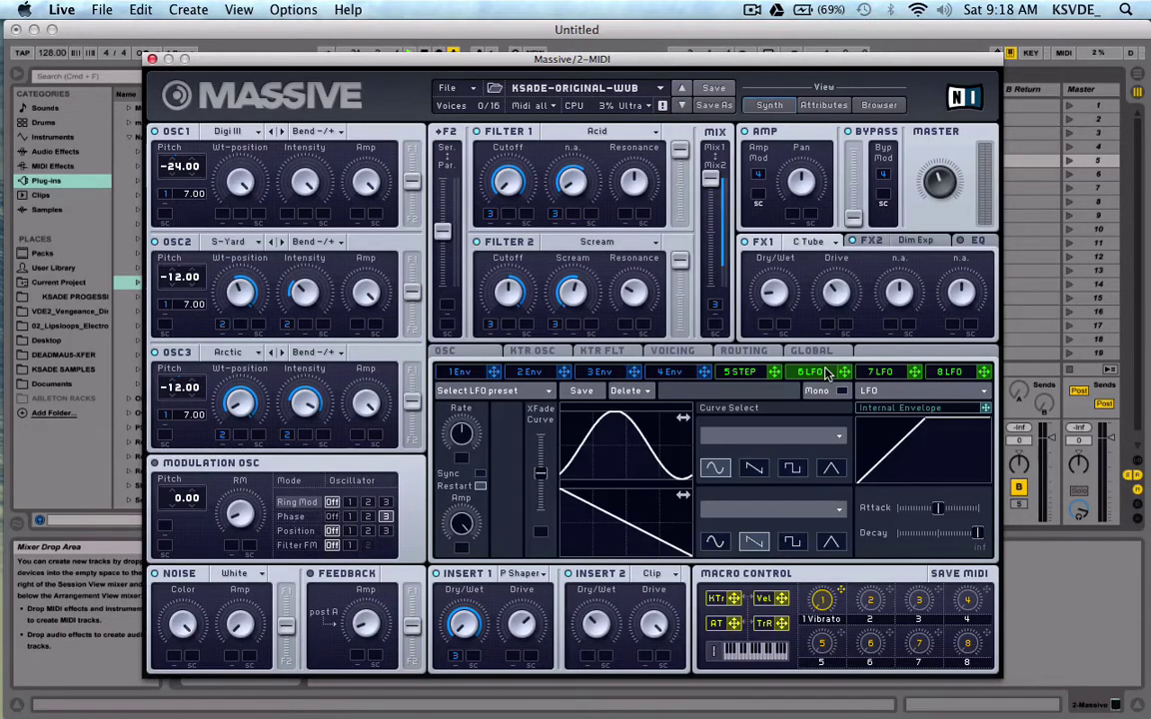
pyautogui.click(889, 391)
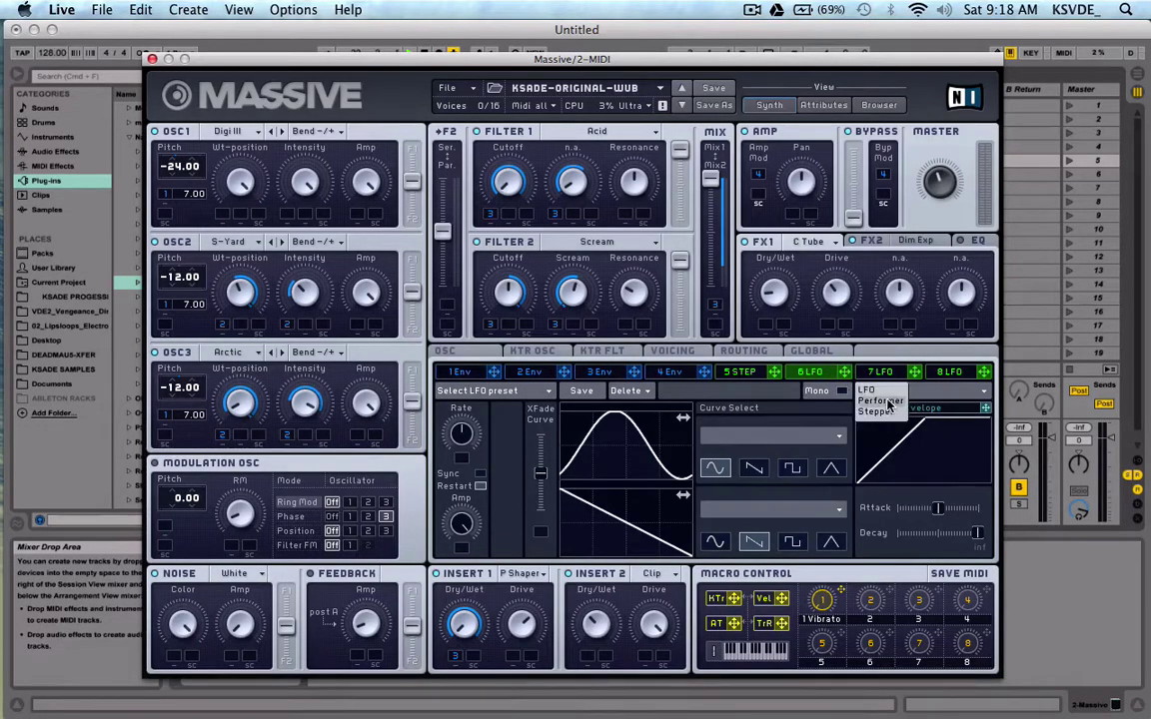
pyautogui.click(869, 404)
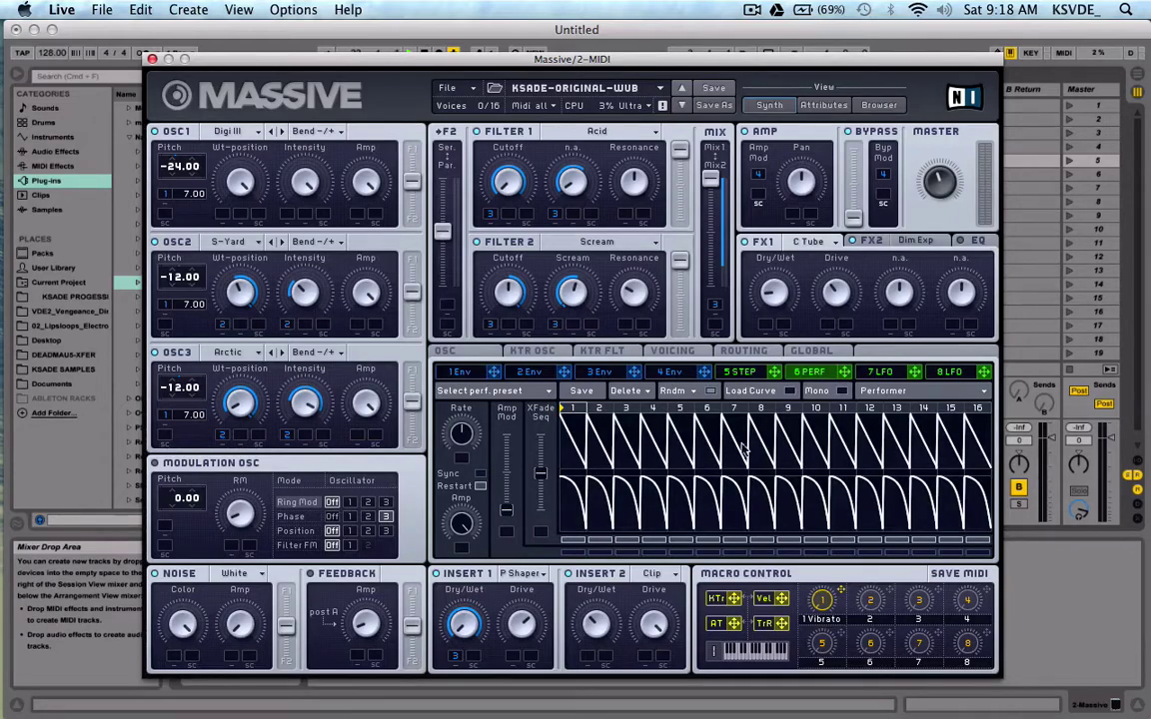
pyautogui.click(711, 391)
pyautogui.click(710, 391)
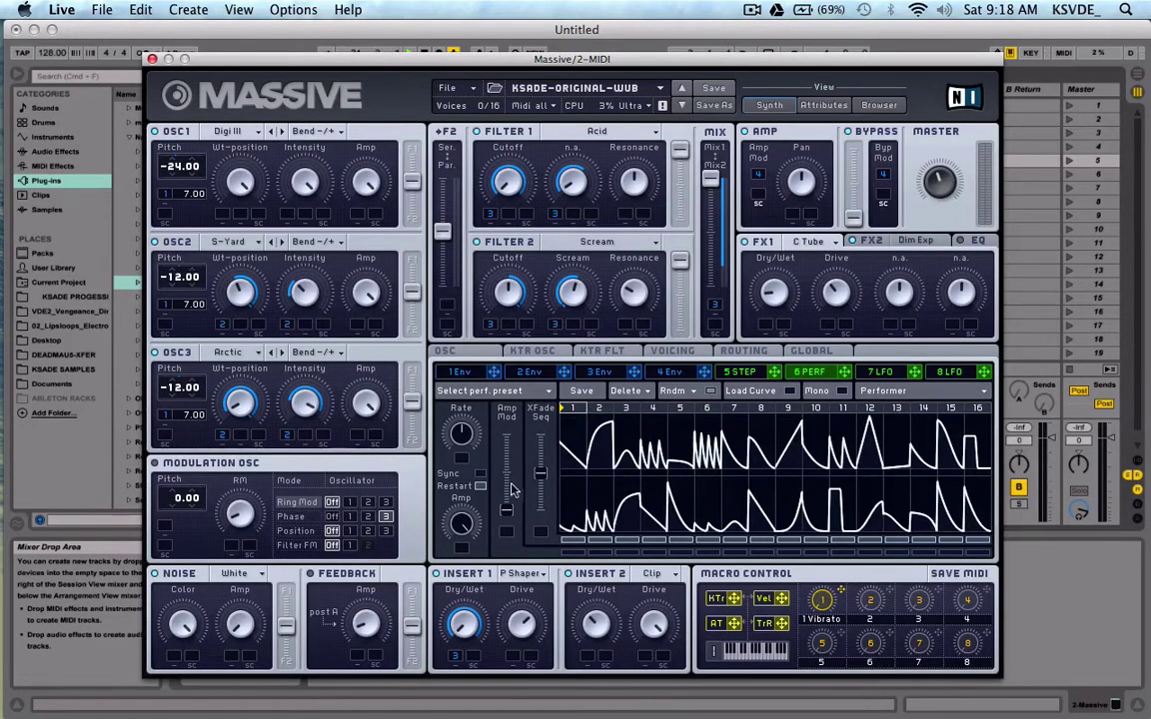
pyautogui.moveTo(542, 475); pyautogui.dragTo(489, 417)
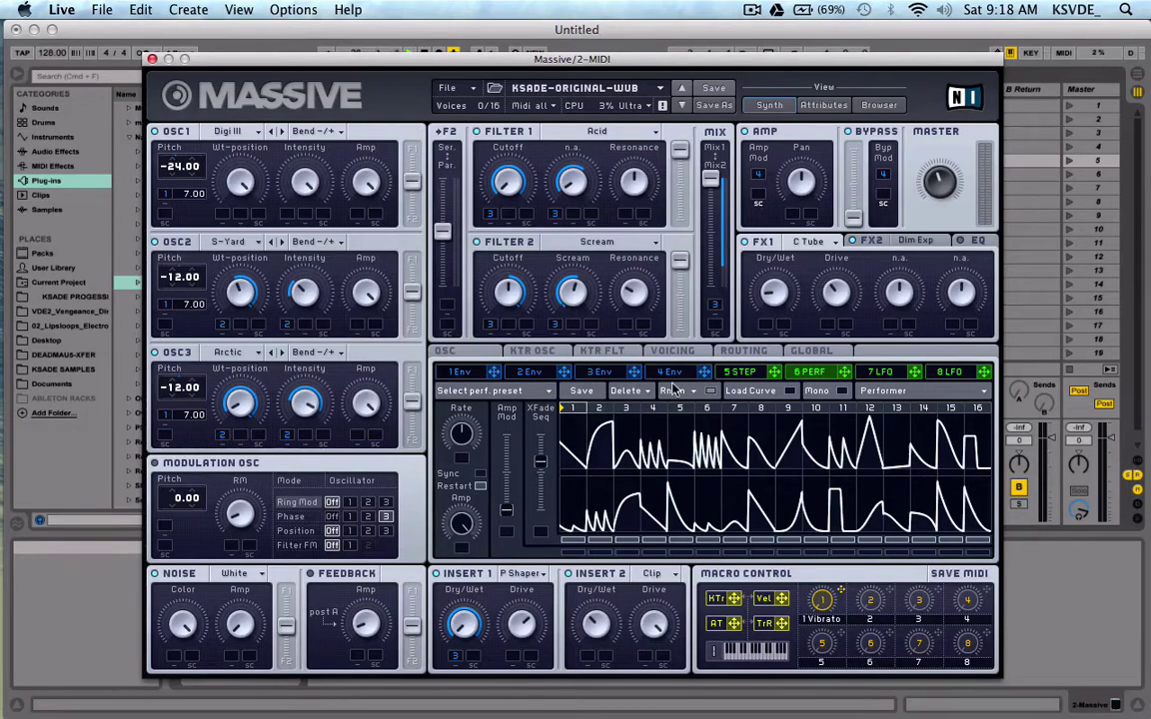
# - Try 3 Env with its loop switched off and set the loop count back to 2
pyautogui.click(597, 372)
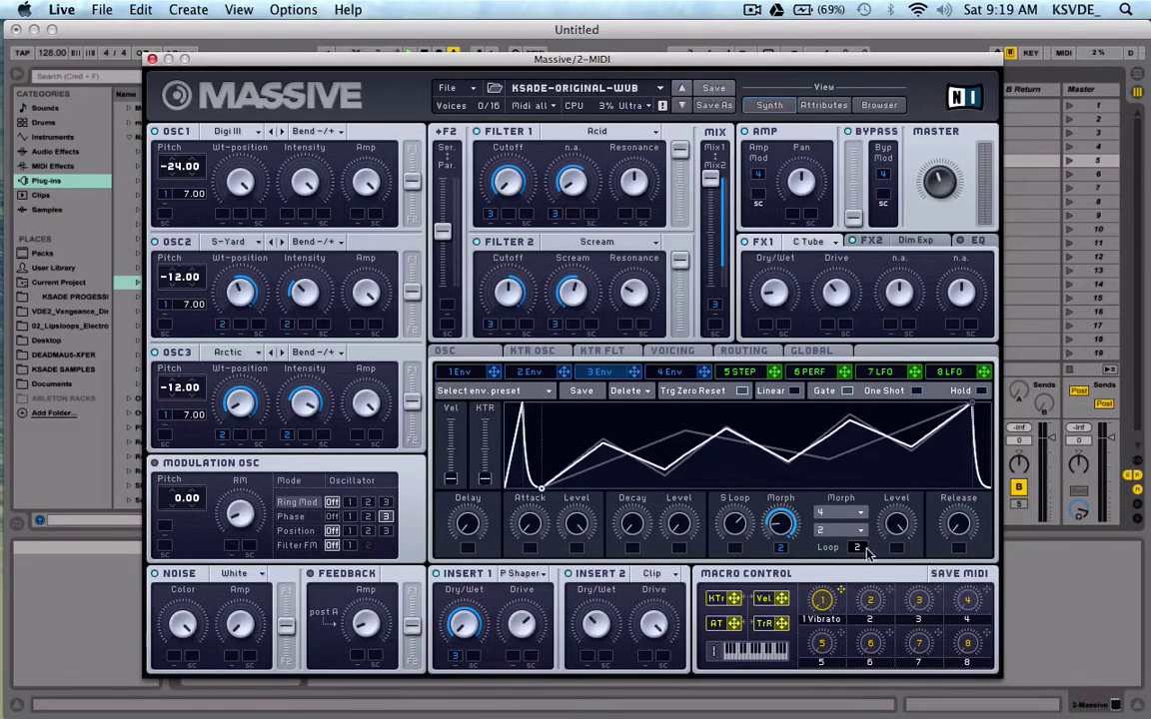
pyautogui.moveTo(878, 562); pyautogui.dragTo(877, 590)
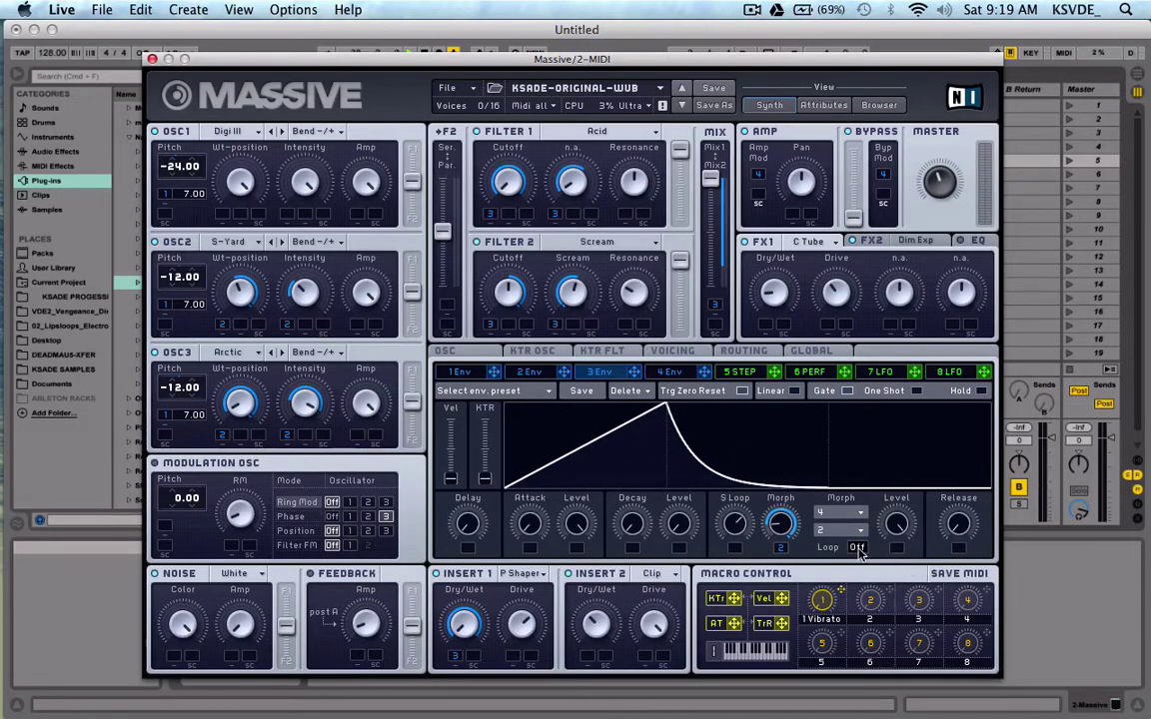
pyautogui.moveTo(863, 556); pyautogui.dragTo(869, 552)
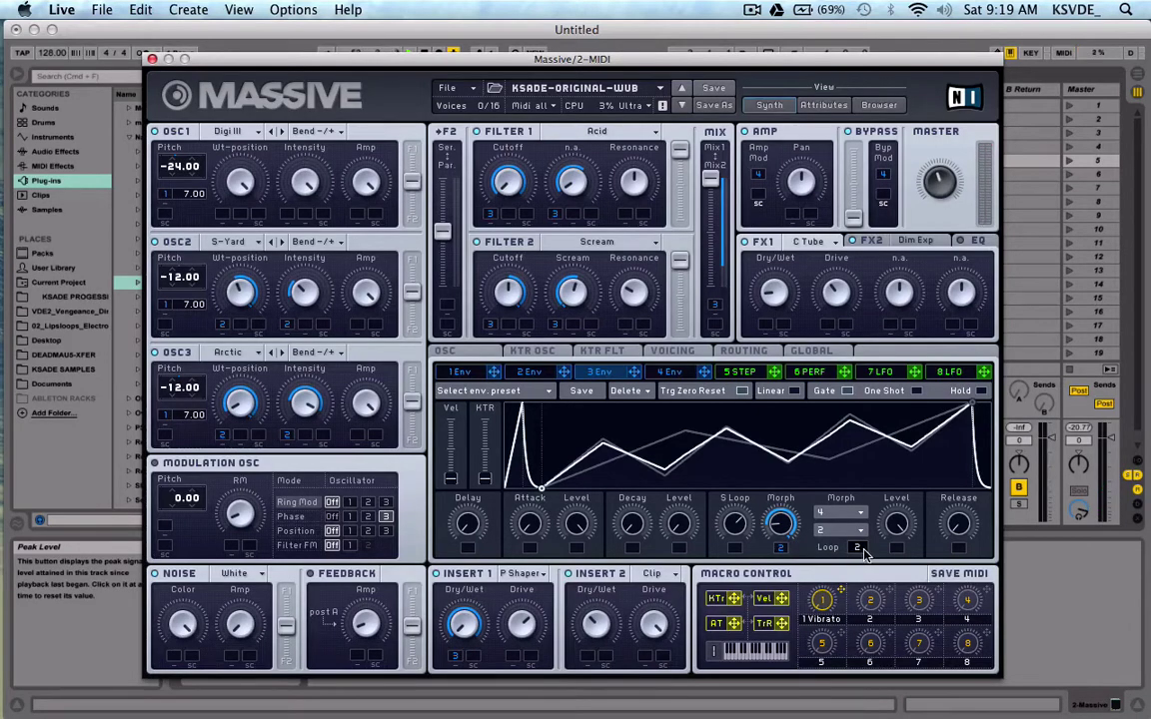
pyautogui.moveTo(864, 553); pyautogui.dragTo(859, 637)
pyautogui.moveTo(858, 557)
pyautogui.mouseDown()
pyautogui.moveTo(865, 610)
pyautogui.moveTo(864, 553)
pyautogui.mouseUp()
pyautogui.moveTo(864, 552); pyautogui.dragTo(862, 550)
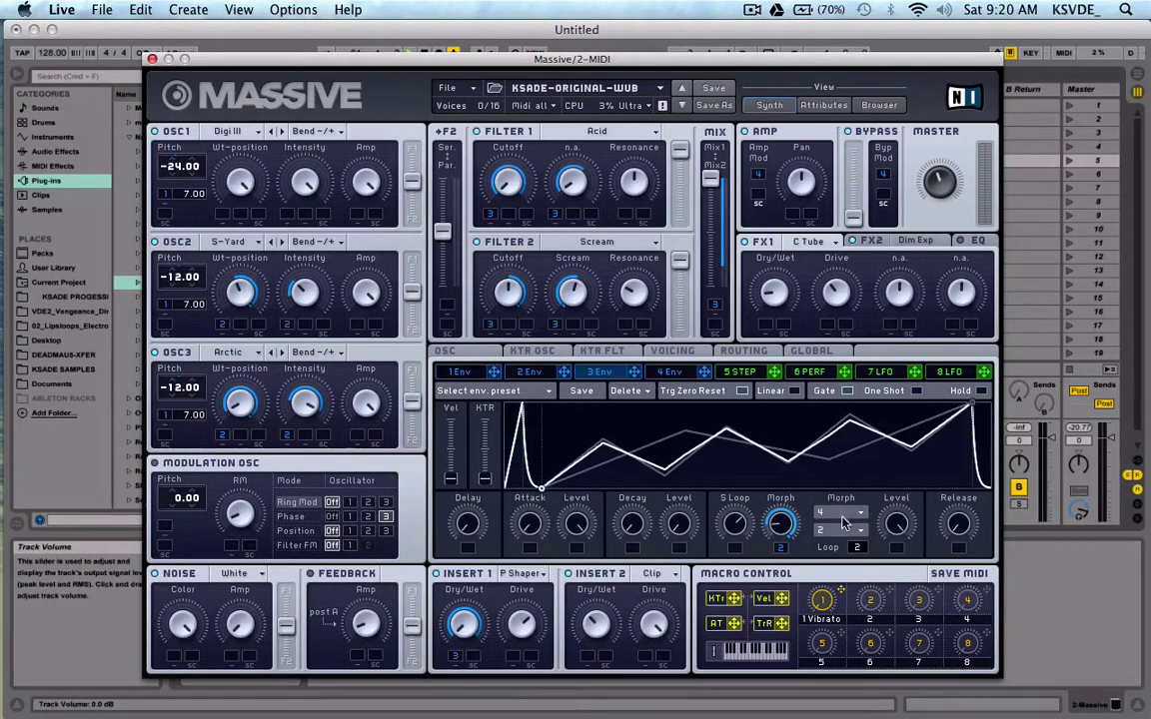
# - Try the Switch curve (13) as 3 Env's upper morph and Sine 1.5 (6) as its lower morph
pyautogui.click(844, 514)
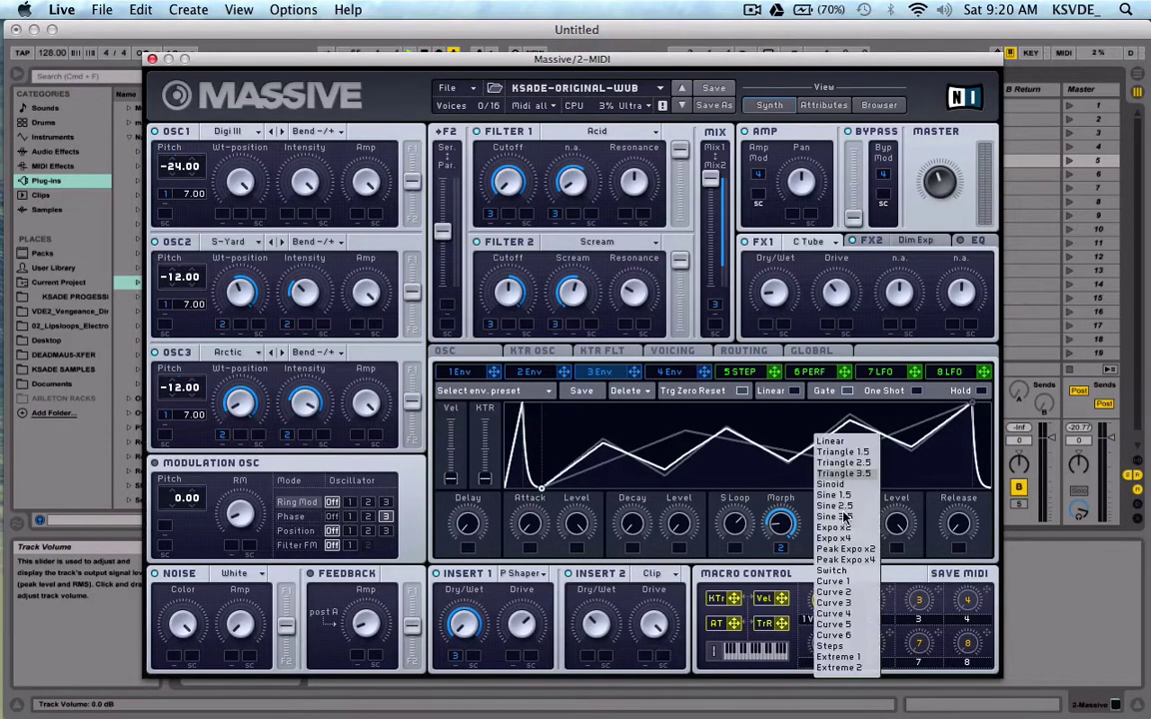
pyautogui.click(796, 510)
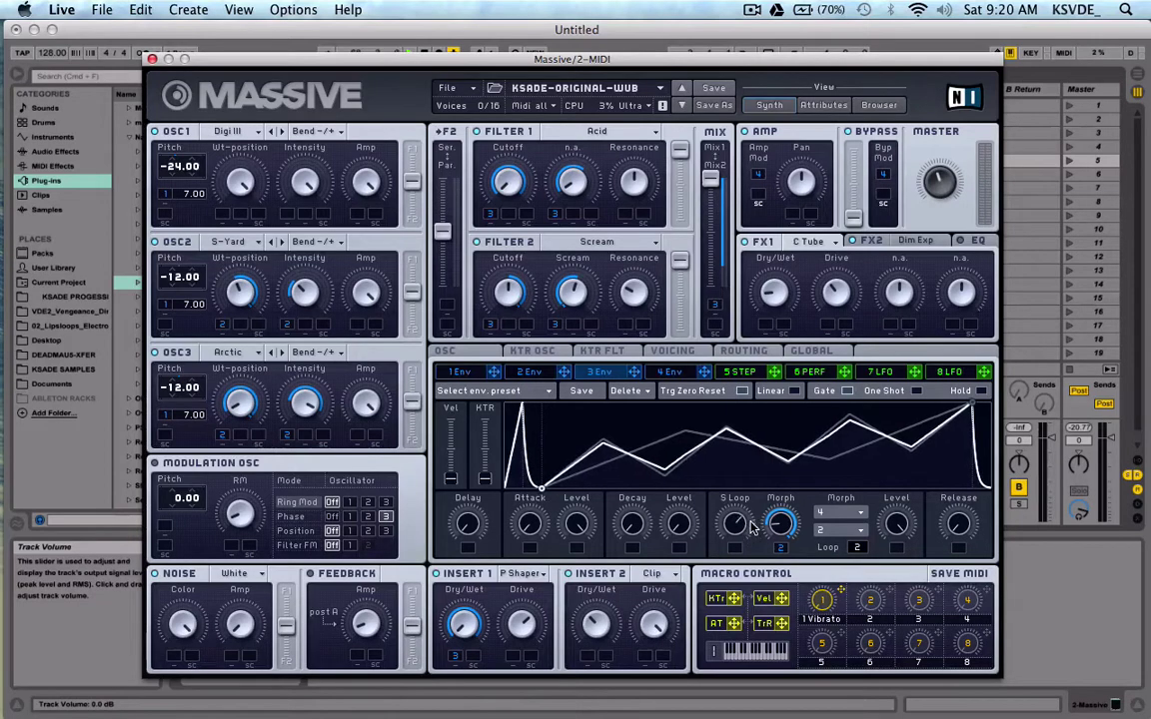
pyautogui.click(843, 518)
pyautogui.click(889, 530)
pyautogui.click(837, 532)
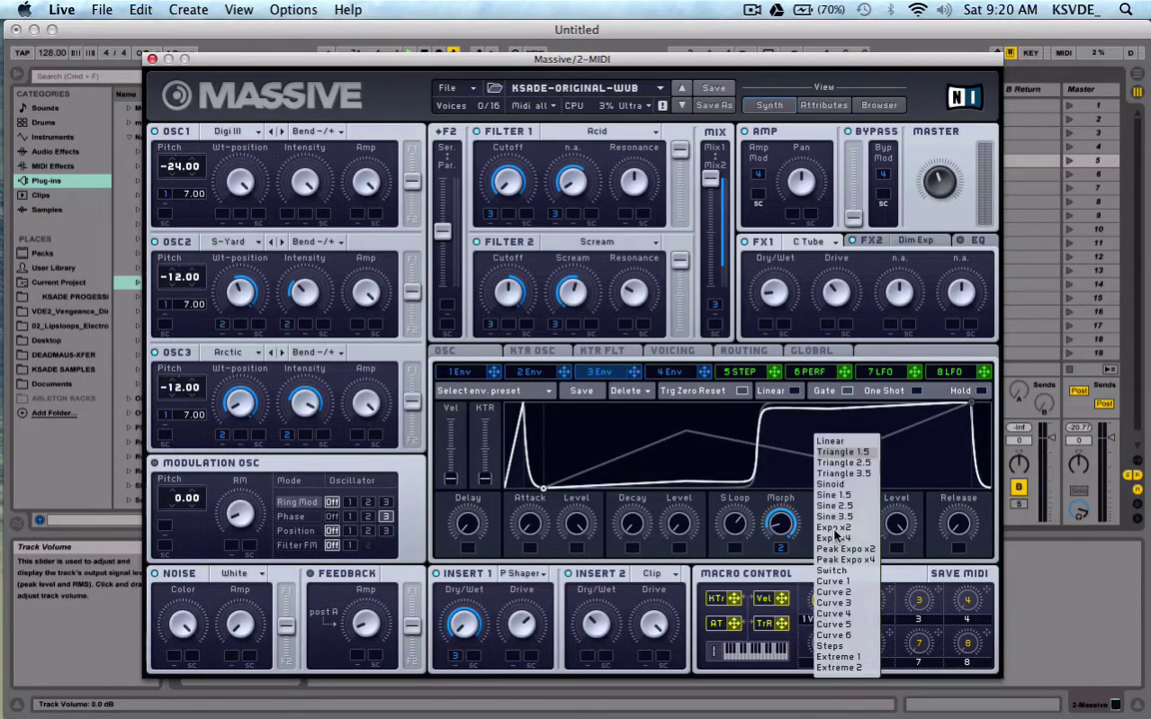
pyautogui.click(835, 534)
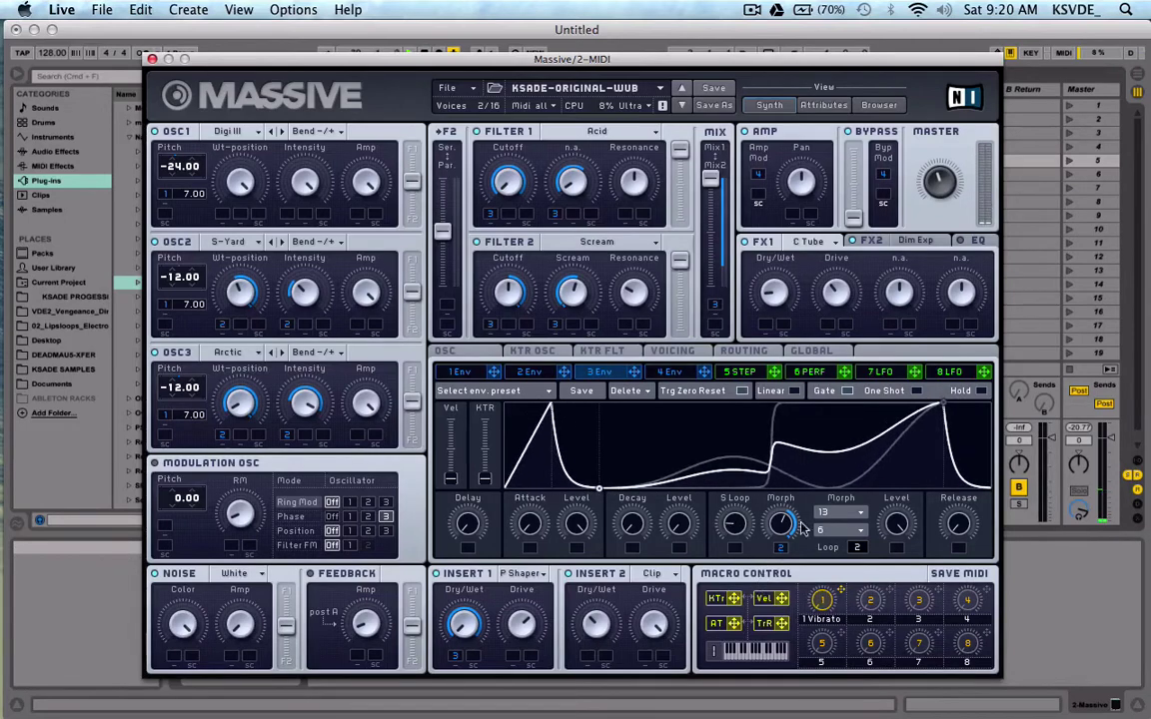
# - Set 3 Env's upper morph to Triangle 3.5 and its lower morph to Sinoid, after trying Peak Expo x4 and Triangle 2.5
pyautogui.click(830, 513)
pyautogui.click(857, 477)
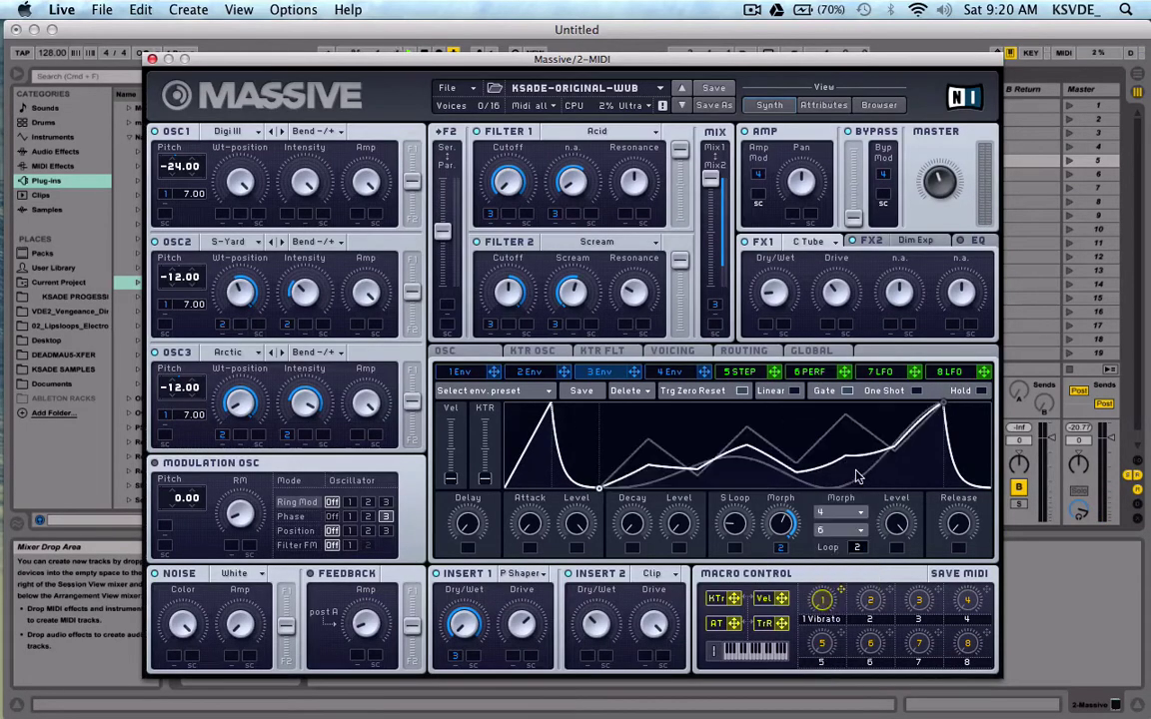
pyautogui.click(834, 530)
pyautogui.click(837, 540)
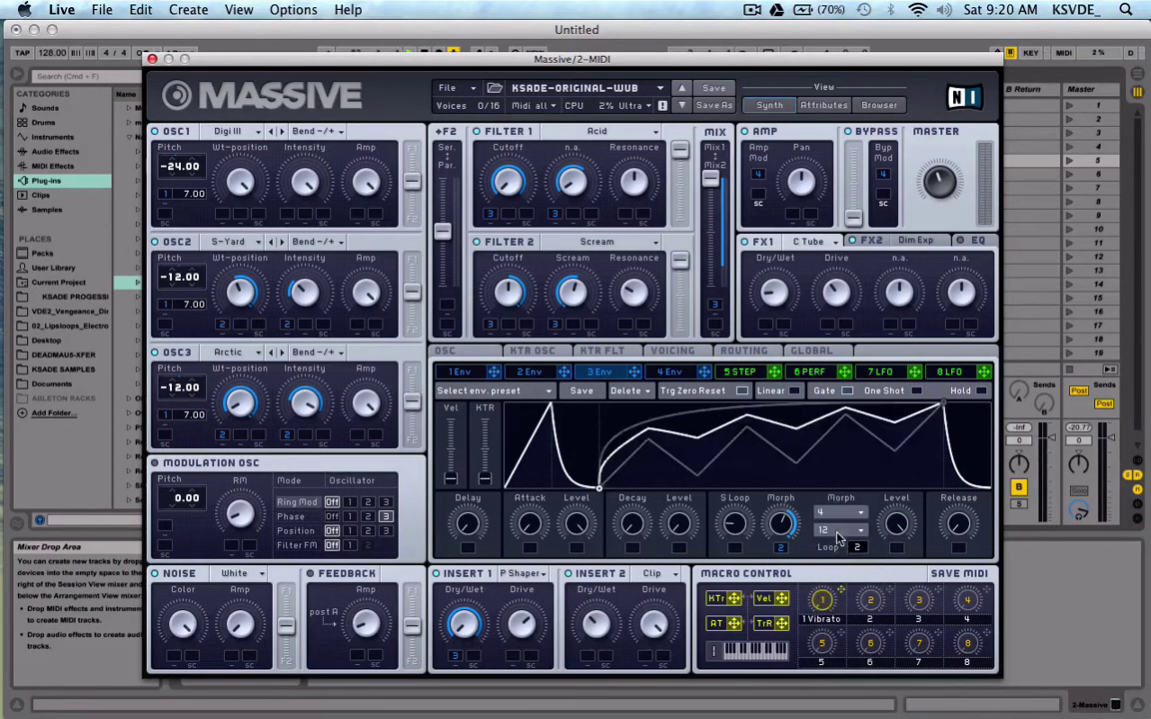
pyautogui.click(837, 532)
pyautogui.click(838, 473)
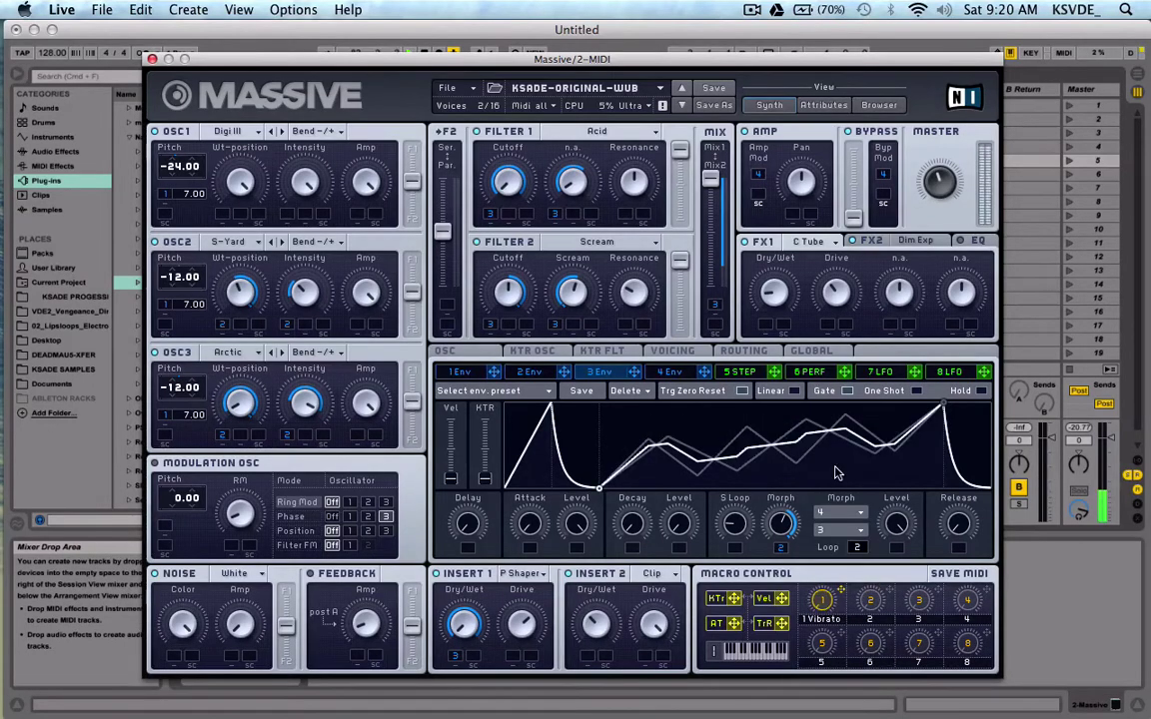
pyautogui.click(838, 531)
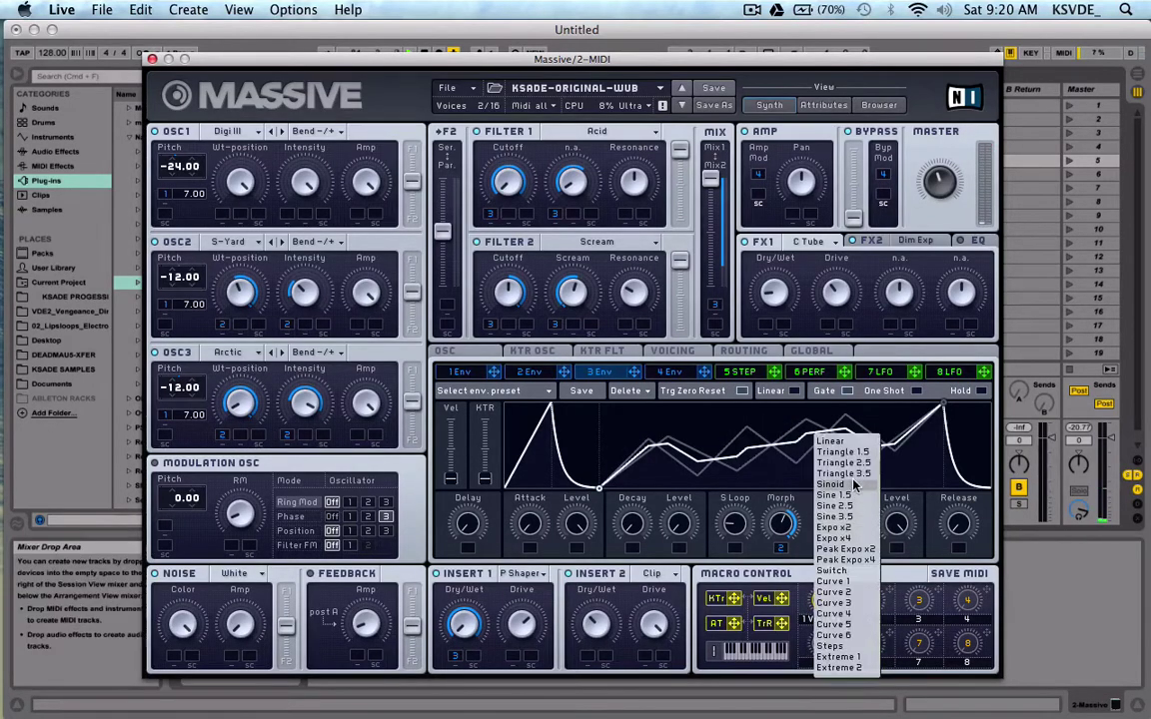
pyautogui.click(853, 485)
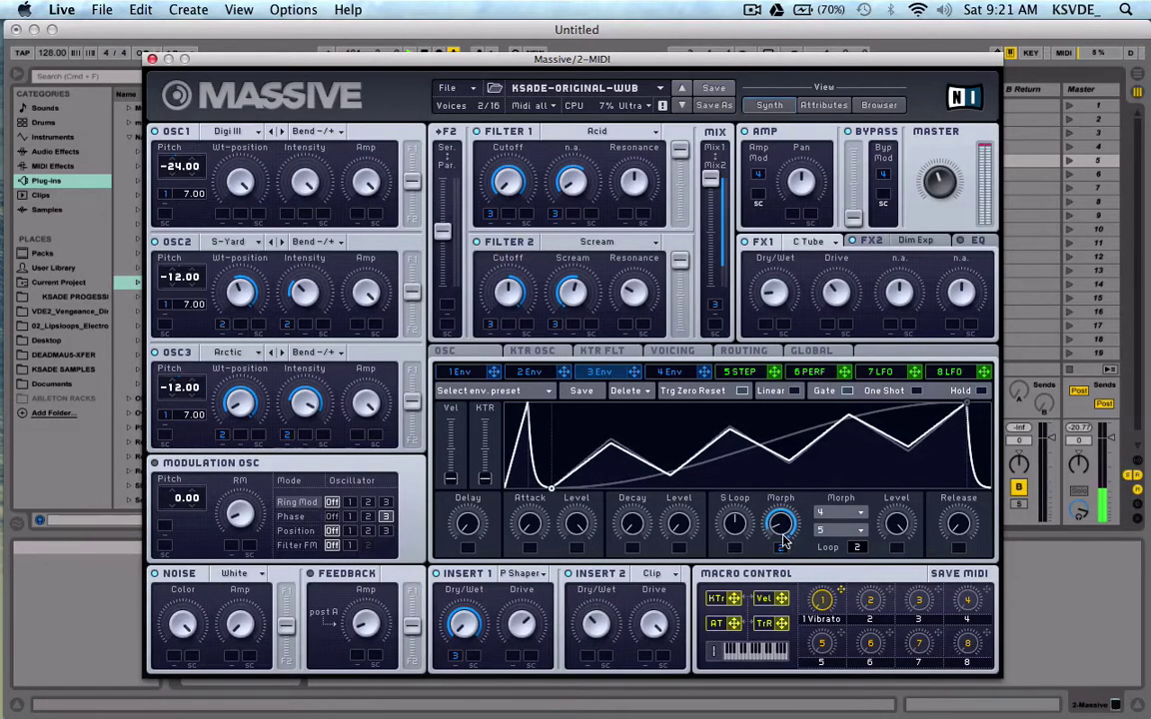
# - Try an infinite loop (inf) on 3 Env and return the loop count to 2
pyautogui.moveTo(858, 548); pyautogui.dragTo(868, 204)
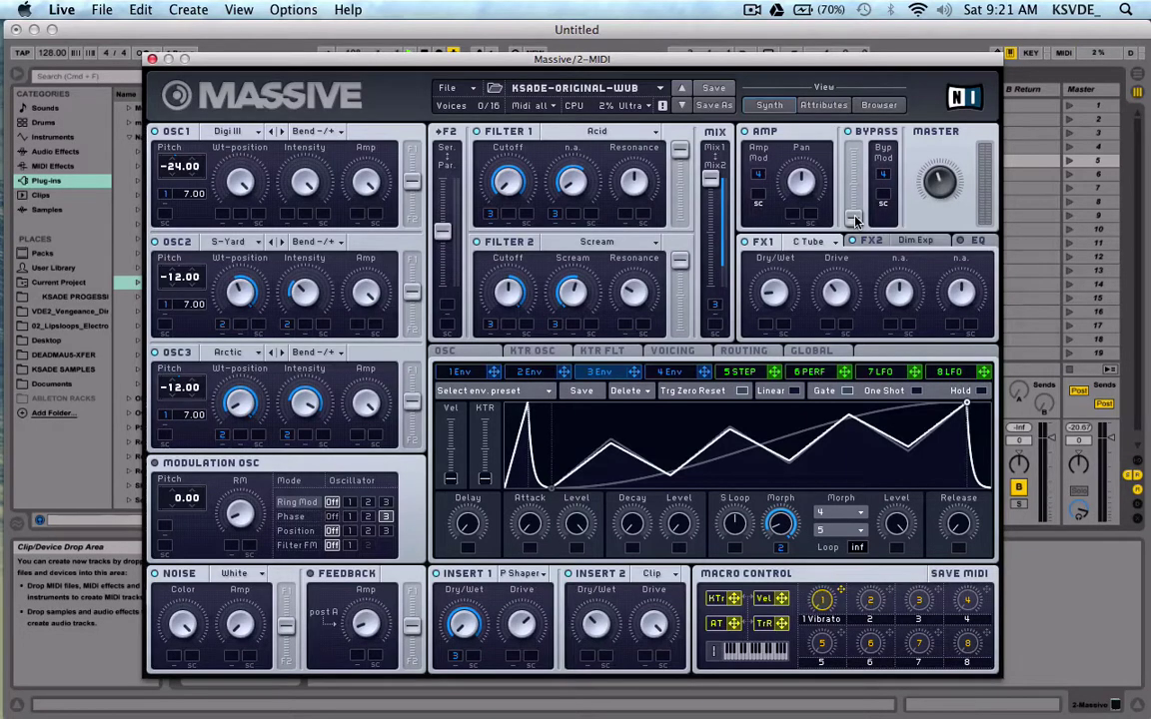
pyautogui.moveTo(856, 220); pyautogui.dragTo(859, 122)
pyautogui.moveTo(856, 547); pyautogui.dragTo(857, 555)
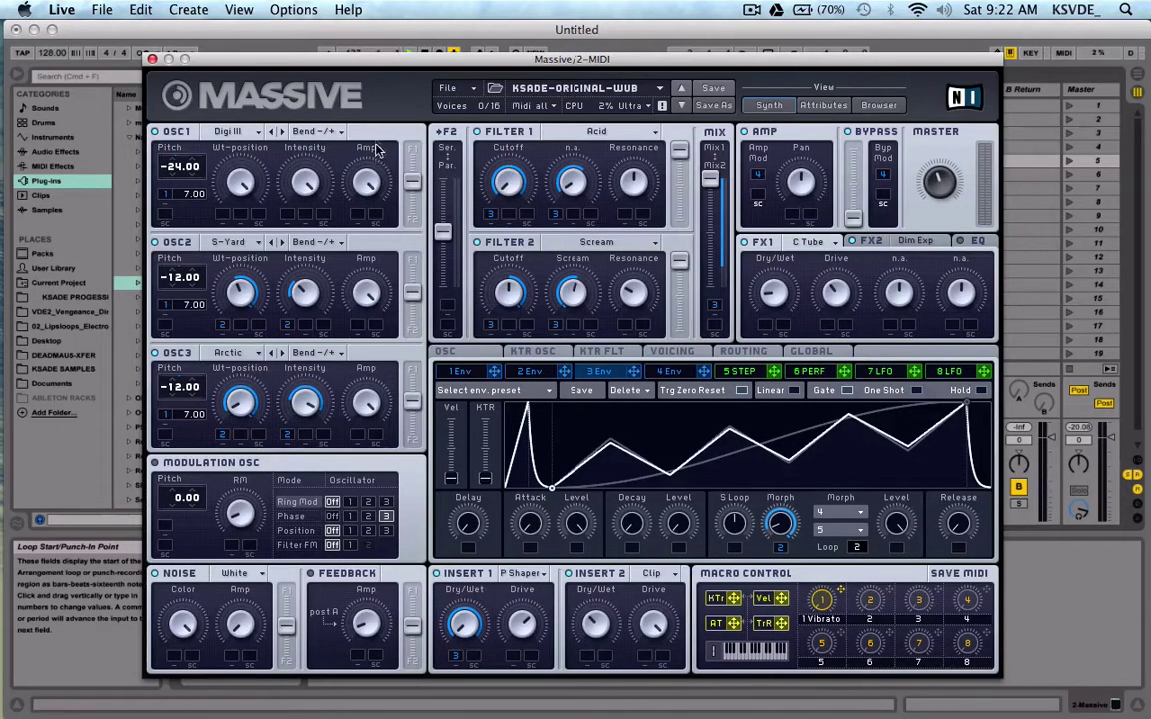
# - Look through OSC1's wavetable modes, from Spectrum and the Bend variants to Formant, keeping Bend -/+
pyautogui.click(310, 139)
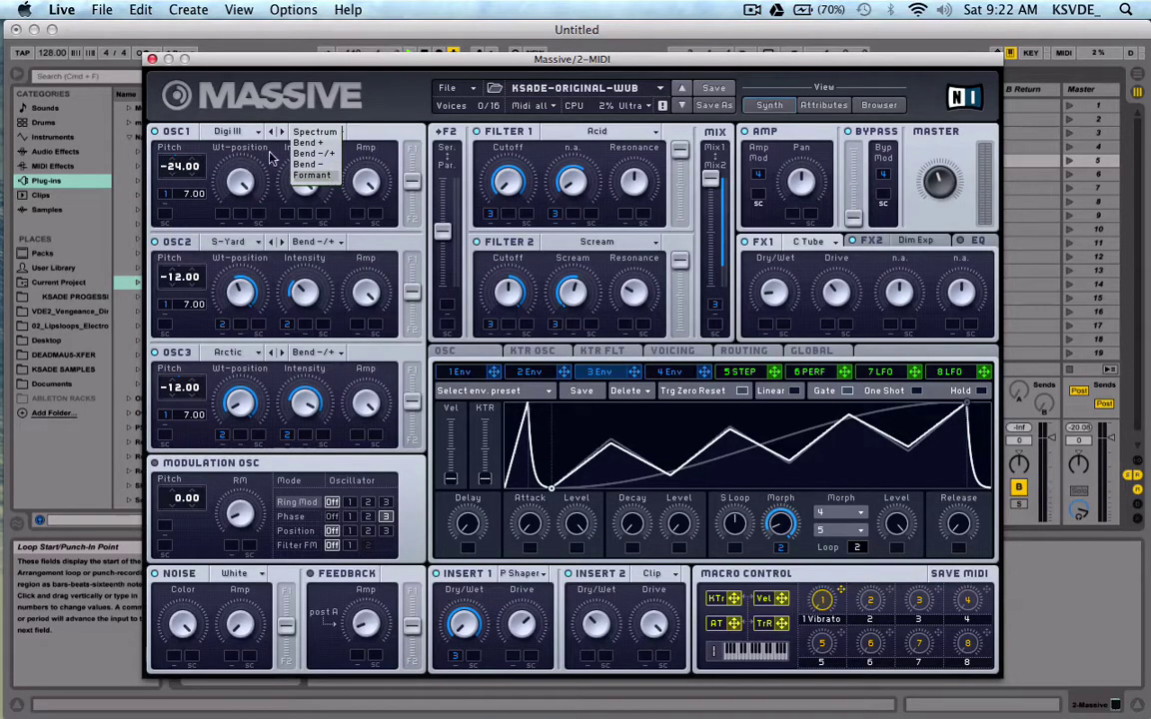
pyautogui.click(328, 136)
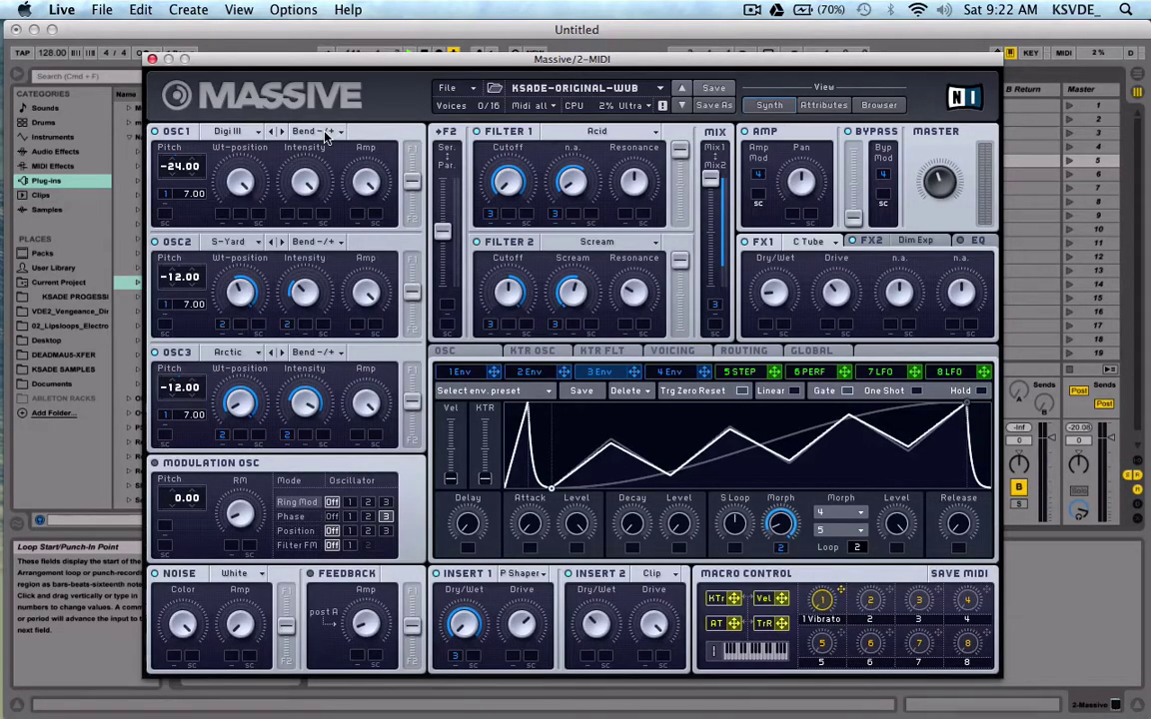
pyautogui.click(326, 136)
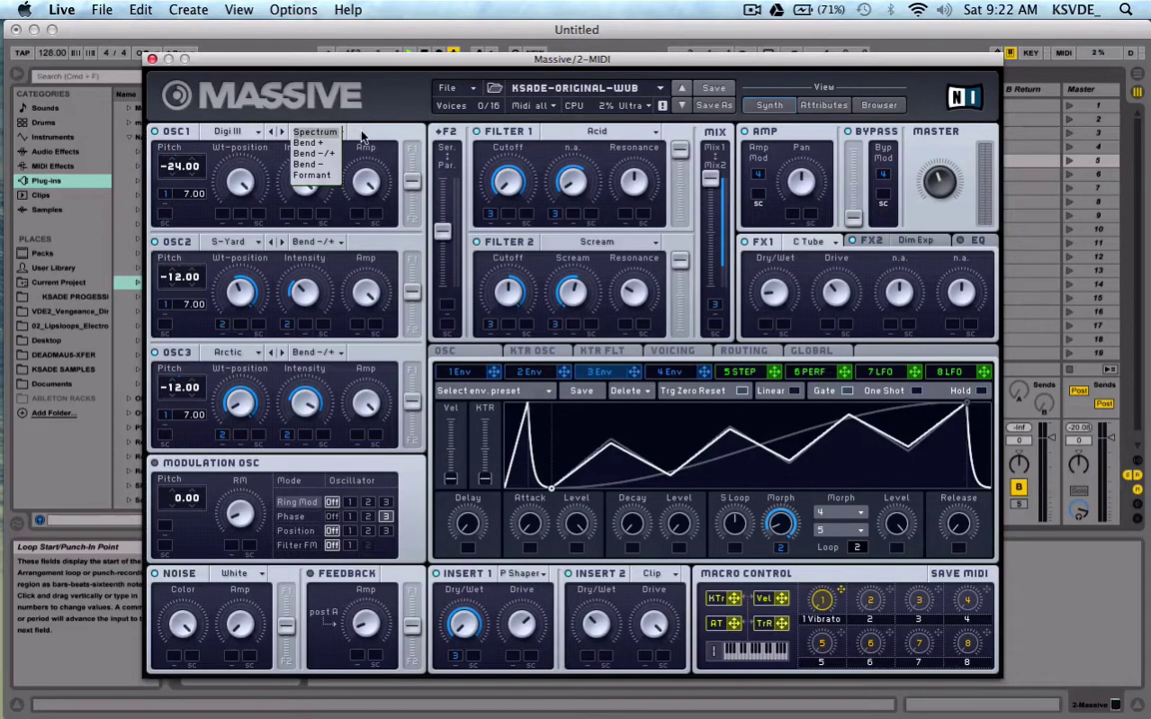
pyautogui.click(362, 137)
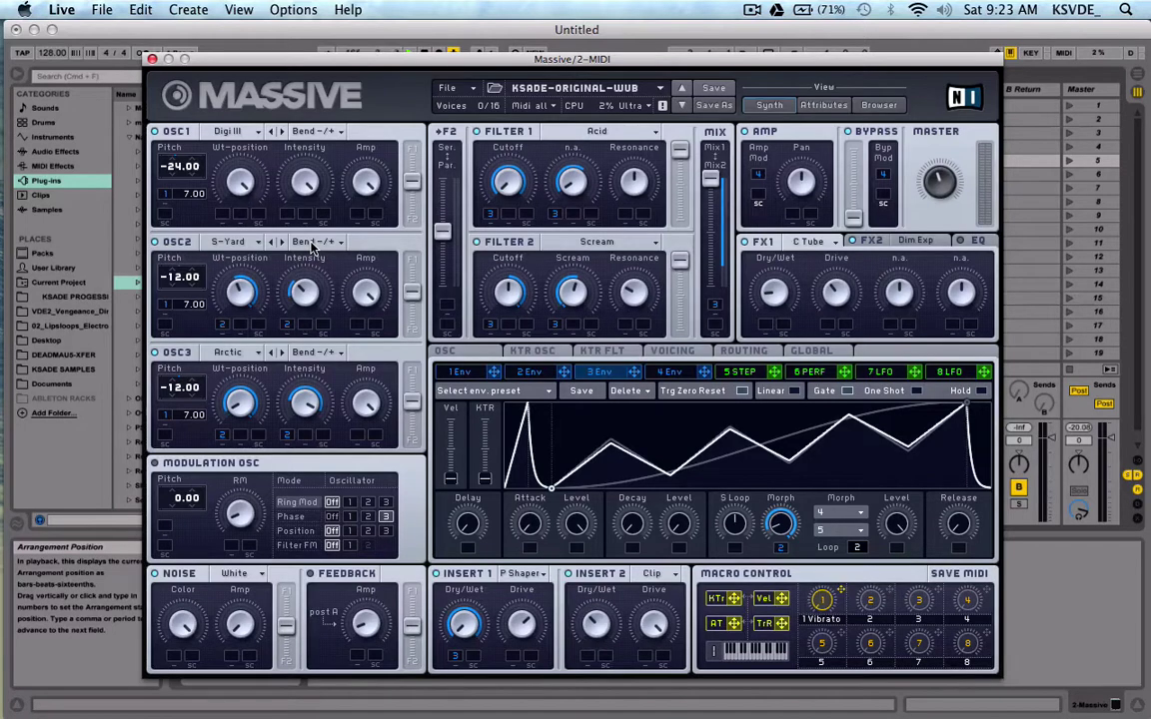
# - Look through the envelope, stepper, Performer and LFO modulators and the OSC, KTR, Voicing, Routing and Global settings
pyautogui.click(754, 372)
pyautogui.click(806, 373)
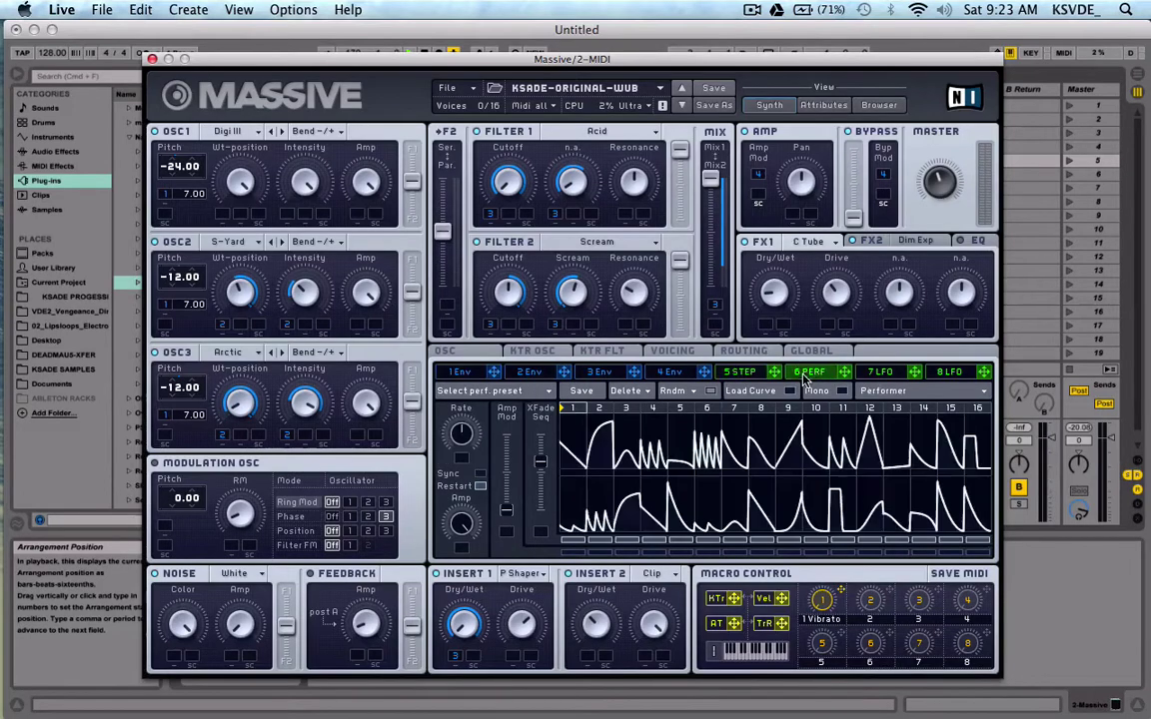
pyautogui.click(879, 372)
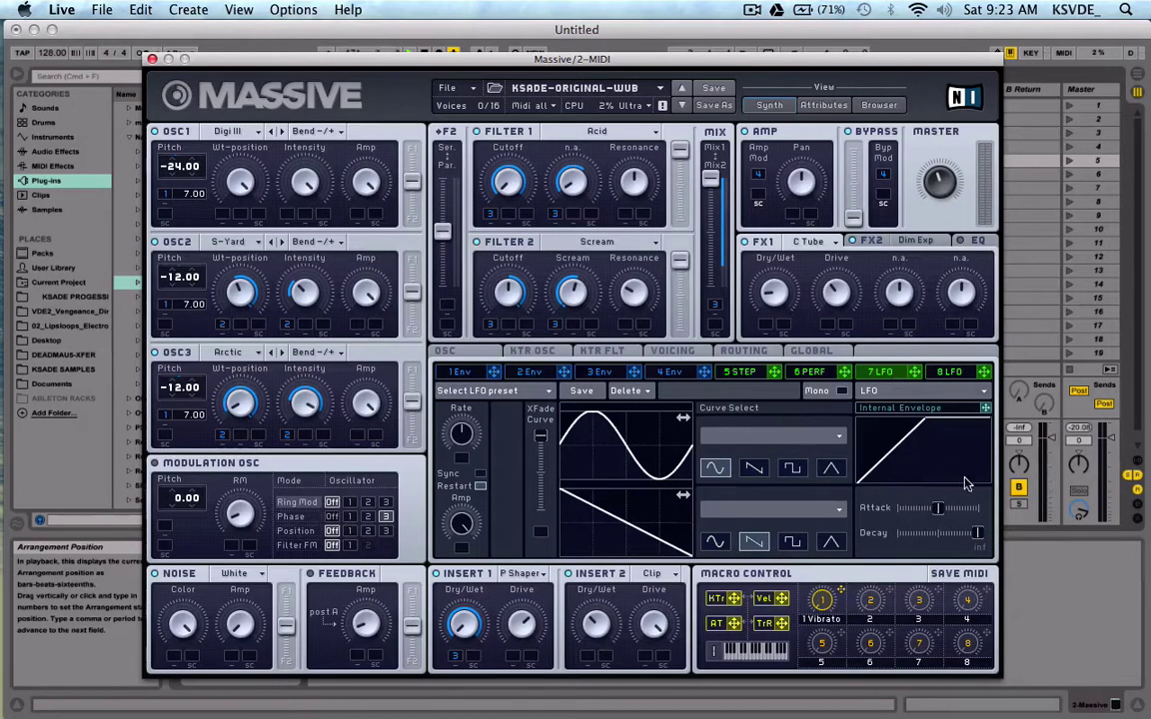
pyautogui.click(619, 373)
pyautogui.click(529, 372)
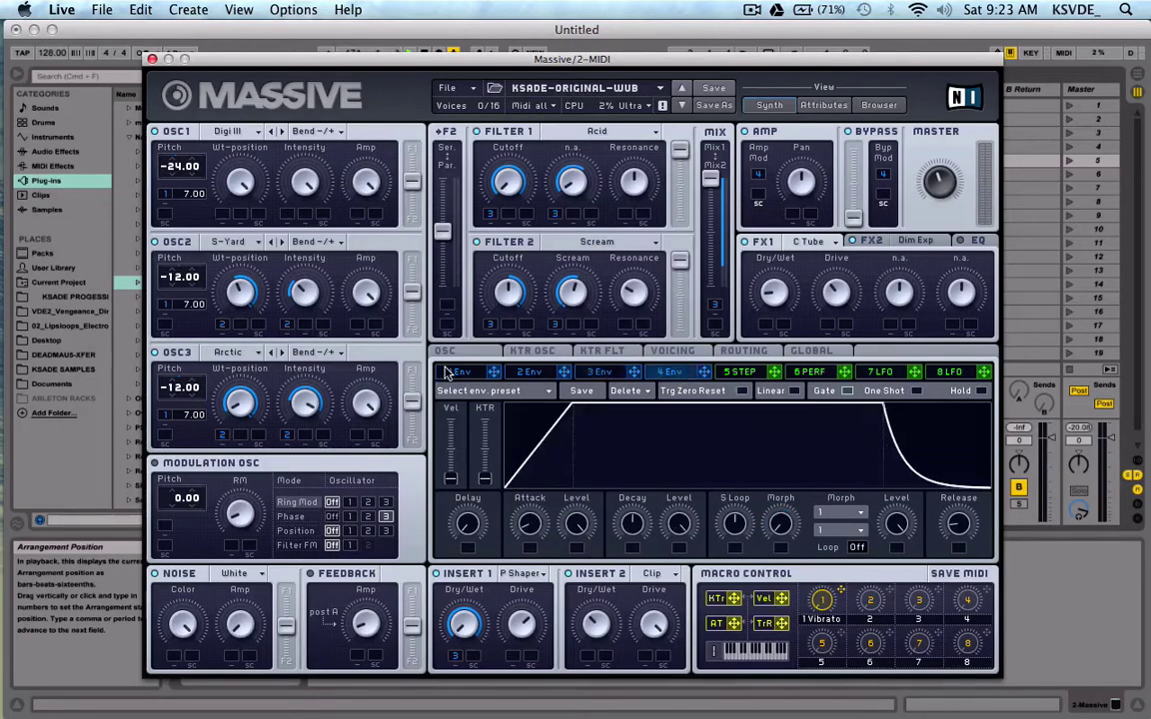
pyautogui.click(460, 372)
pyautogui.click(459, 353)
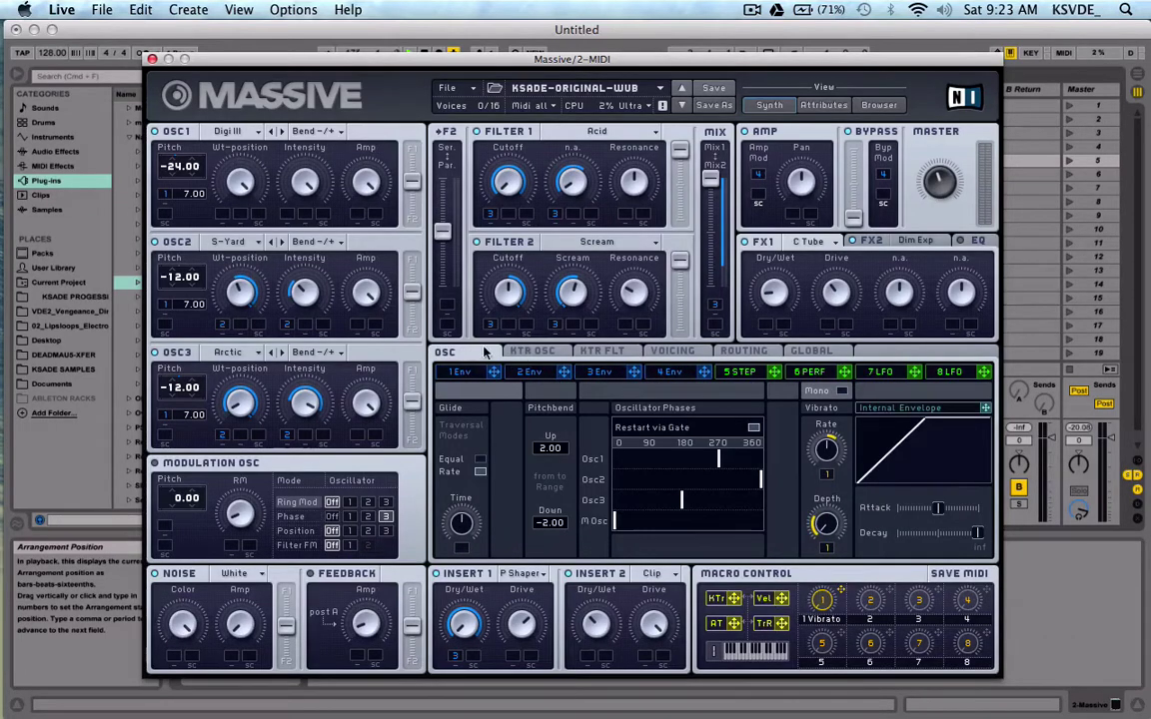
pyautogui.click(546, 352)
pyautogui.click(602, 352)
pyautogui.click(672, 351)
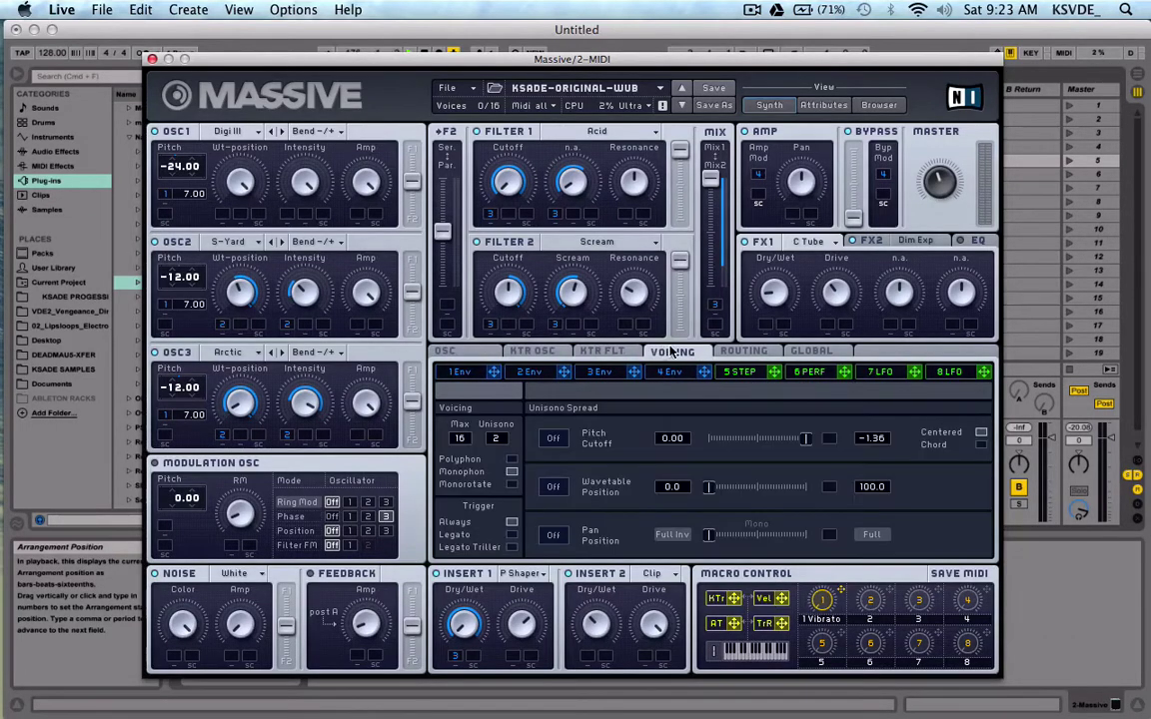
pyautogui.click(758, 352)
pyautogui.click(812, 351)
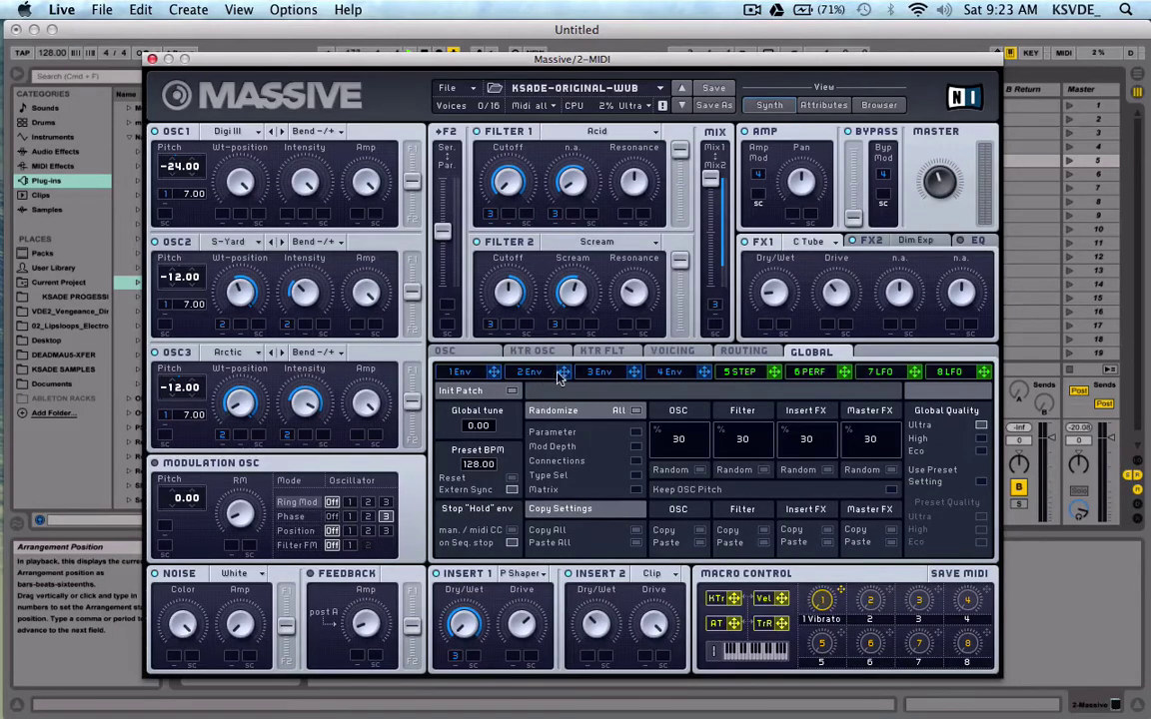
pyautogui.click(478, 373)
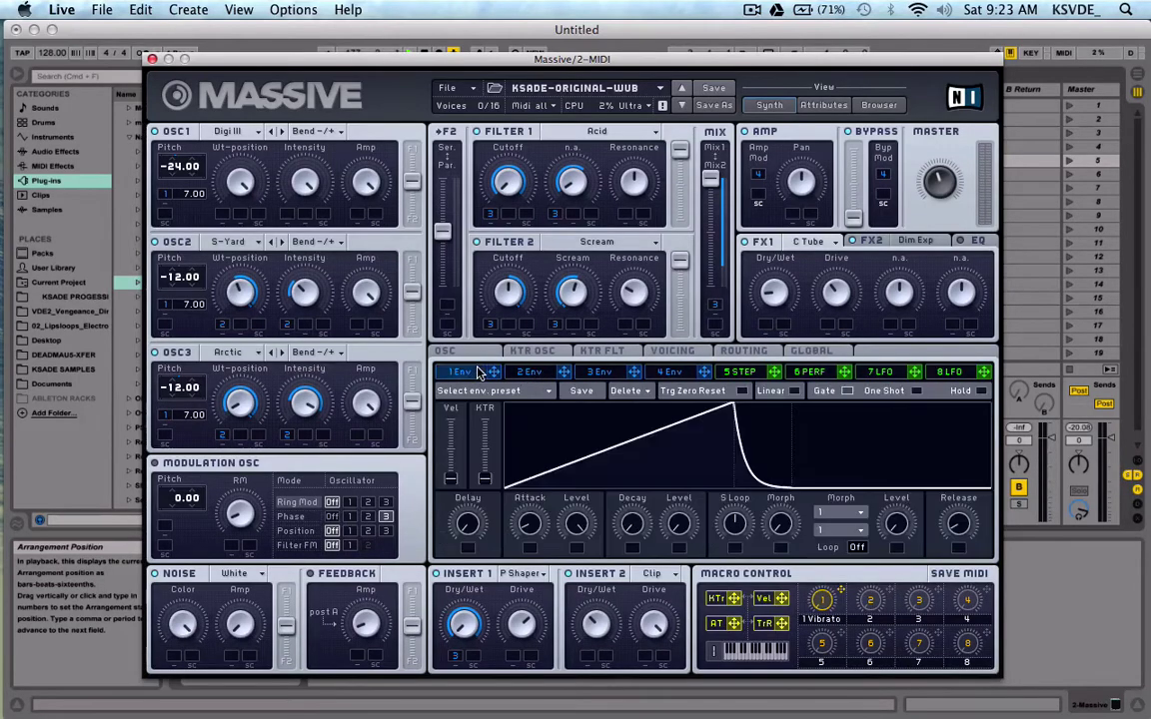
pyautogui.click(756, 373)
pyautogui.click(812, 373)
pyautogui.click(894, 375)
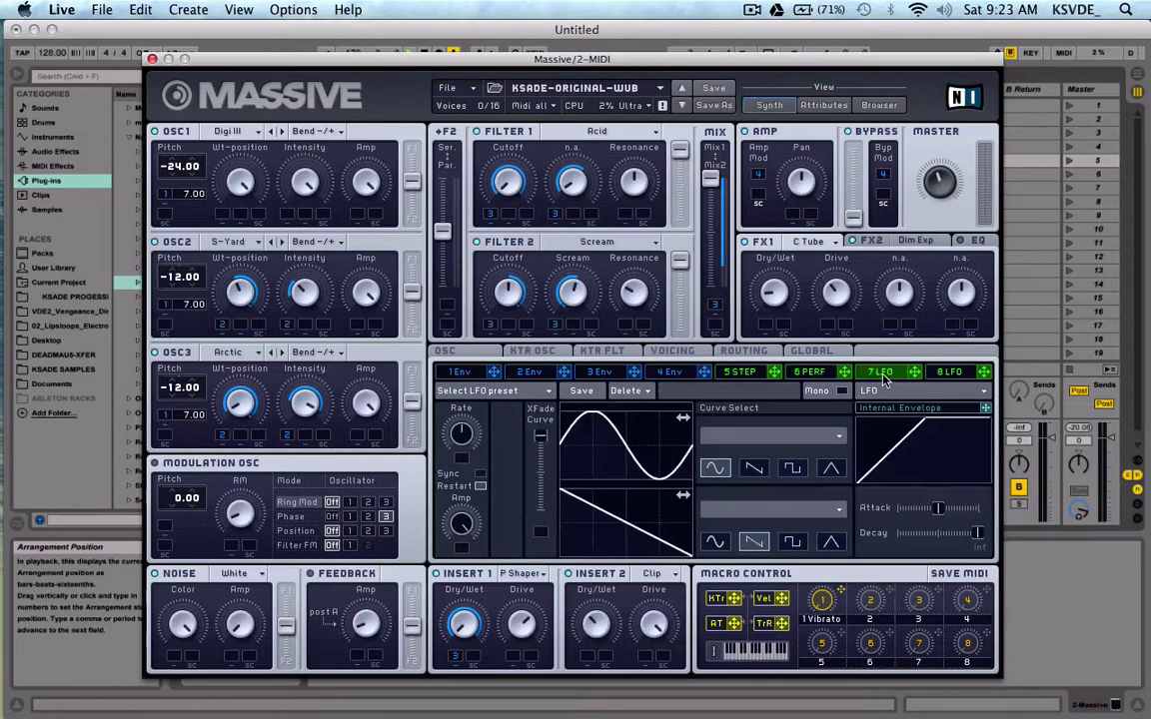
pyautogui.click(475, 354)
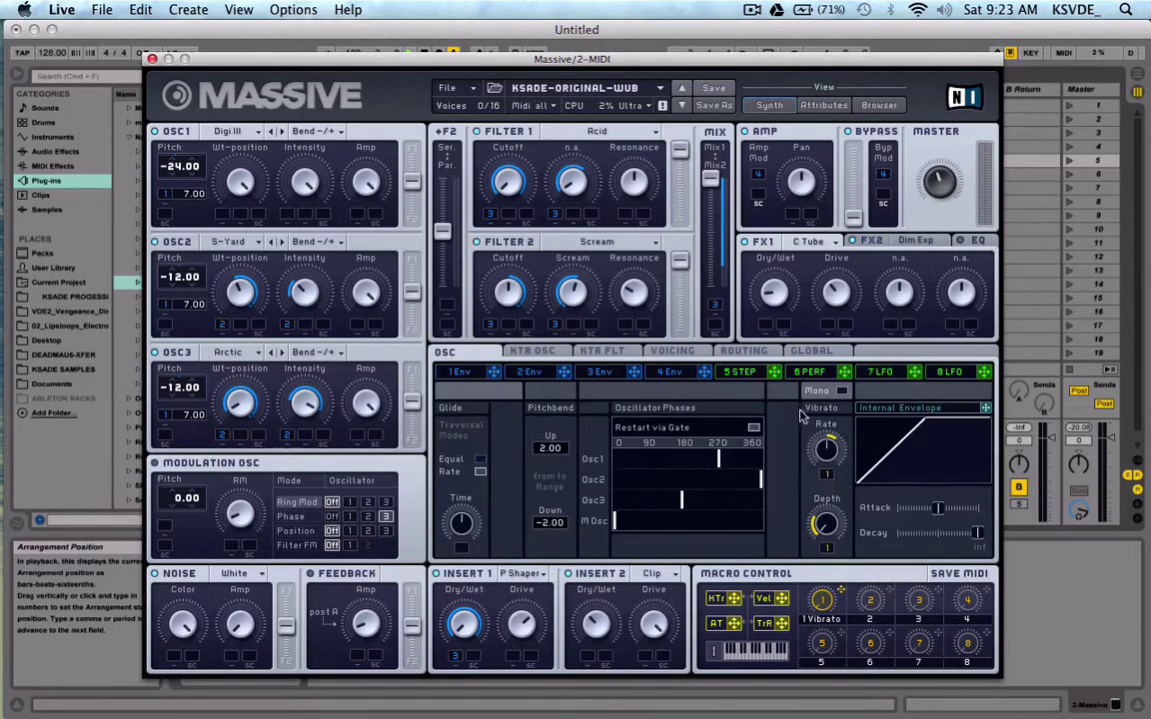
# - Shorten the decay of 7 LFO's internal envelope and assign the envelope (AD) to the LFO's XFade Curve
pyautogui.click(888, 376)
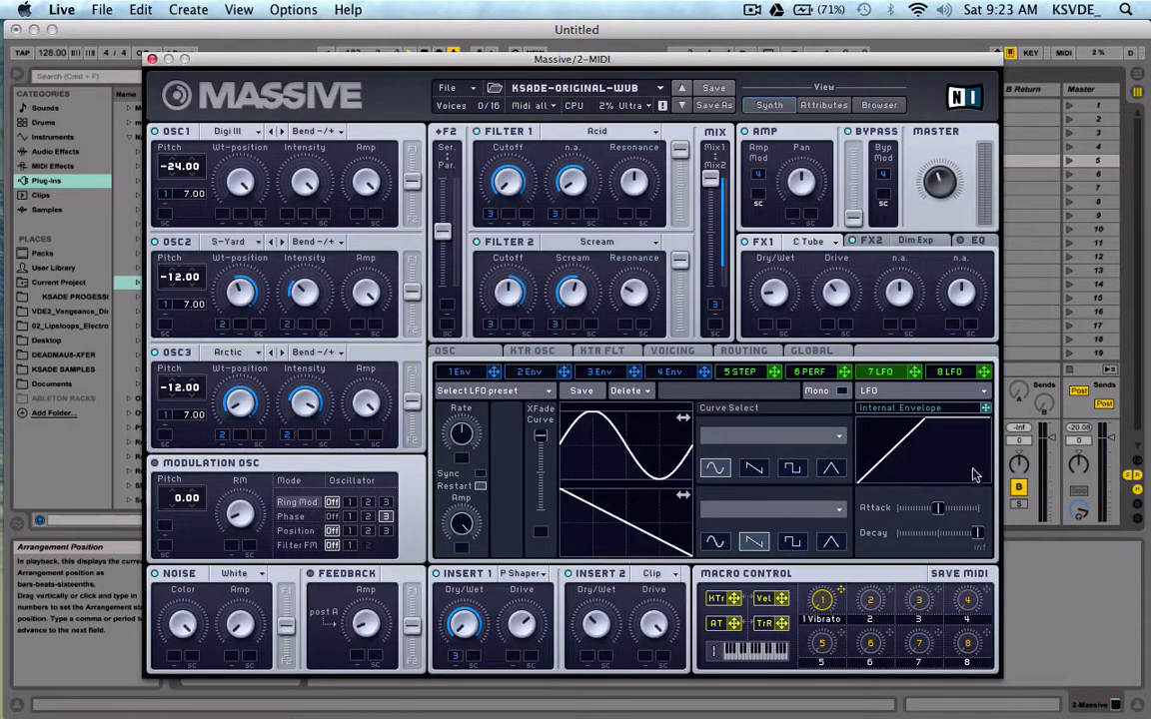
pyautogui.moveTo(937, 507); pyautogui.dragTo(915, 533)
pyautogui.moveTo(977, 508); pyautogui.dragTo(936, 509)
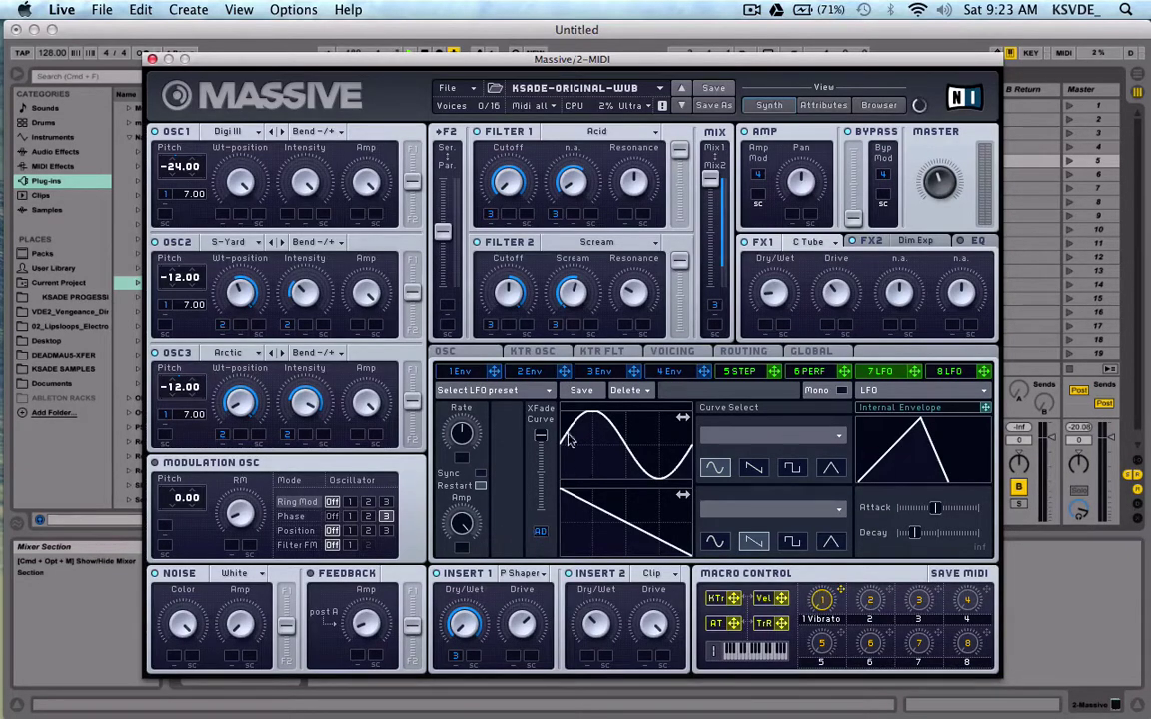
# - Lower 7 LFO's XFade Curve toward the second curve, then set the internal envelope's attack to maximum and decay to minimum
pyautogui.moveTo(543, 444); pyautogui.dragTo(548, 493)
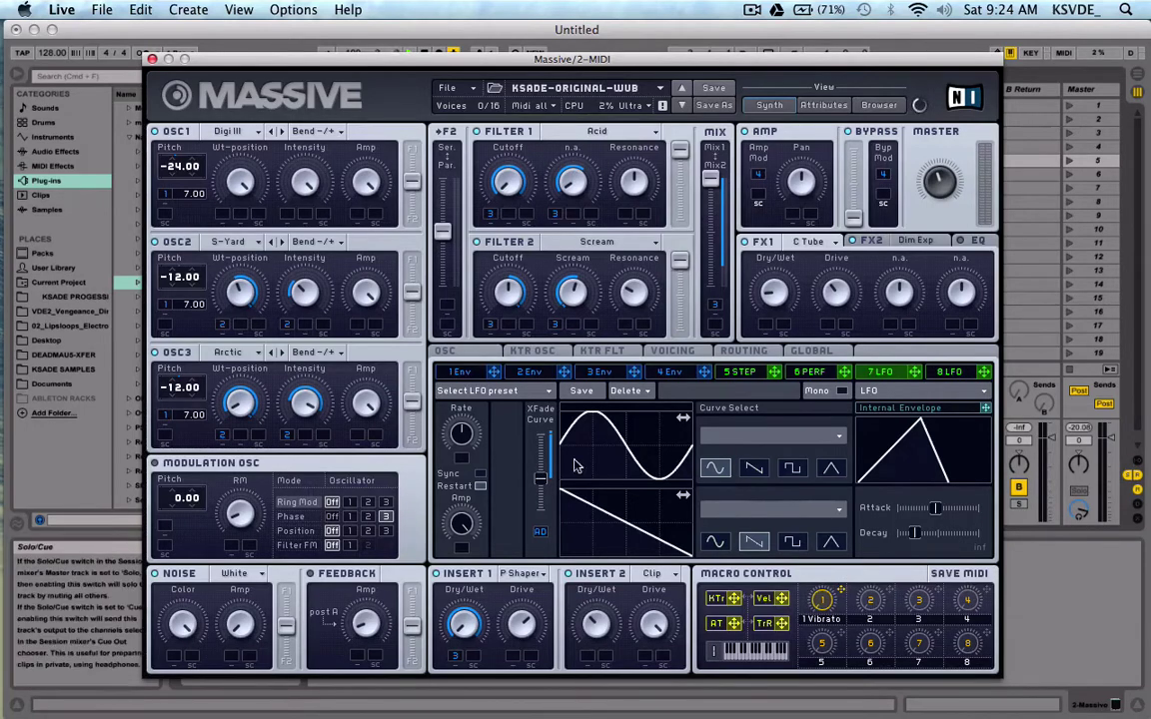
pyautogui.moveTo(543, 481); pyautogui.dragTo(547, 504)
pyautogui.moveTo(936, 507); pyautogui.dragTo(1022, 535)
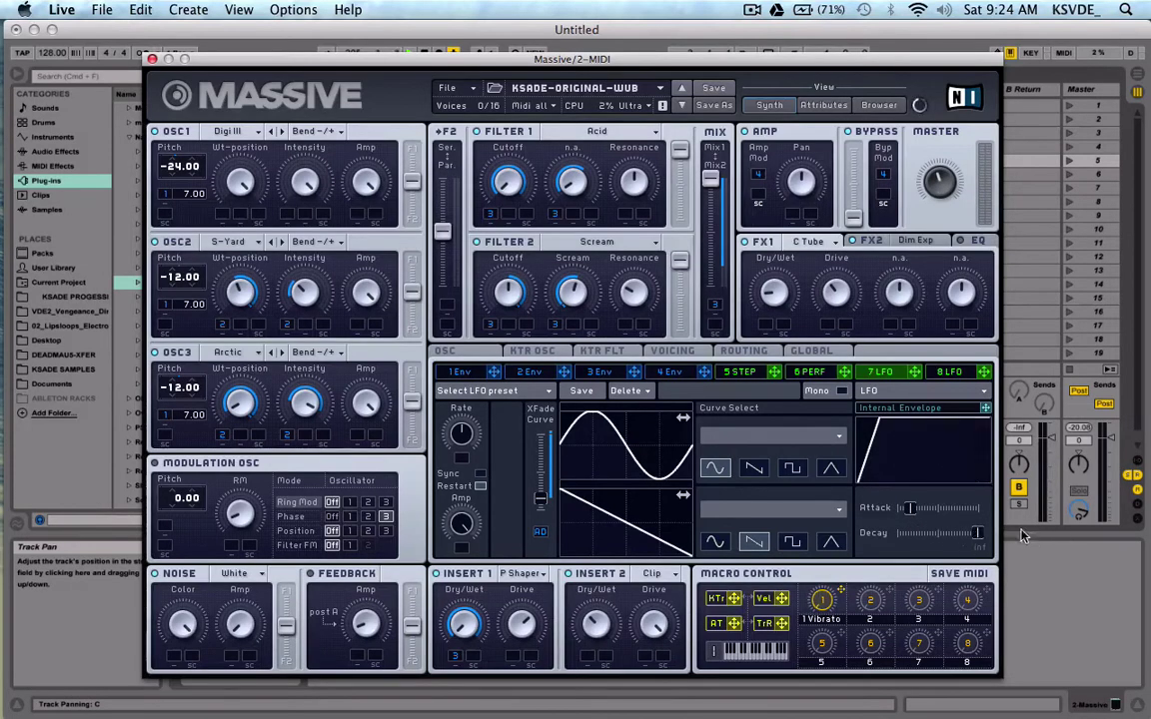
pyautogui.moveTo(910, 508); pyautogui.dragTo(899, 532)
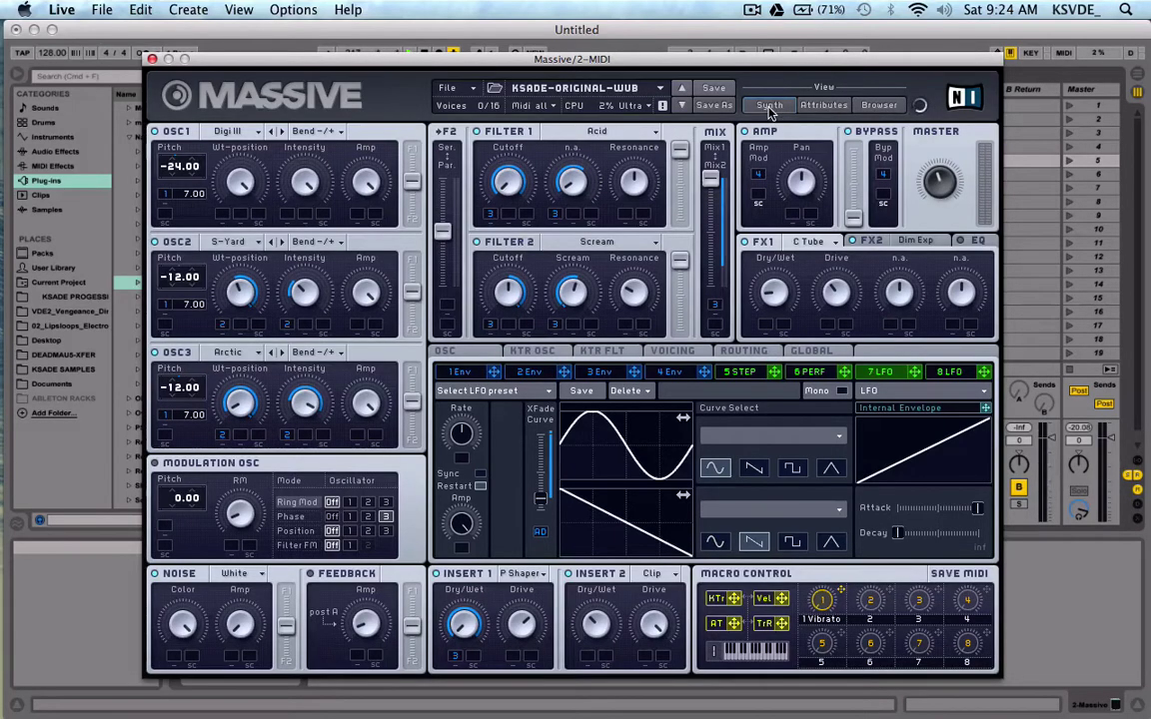
# - Look through the patch attributes, the ksade3 sounds in the Browser and the file commands, including KSD import
pyautogui.click(829, 108)
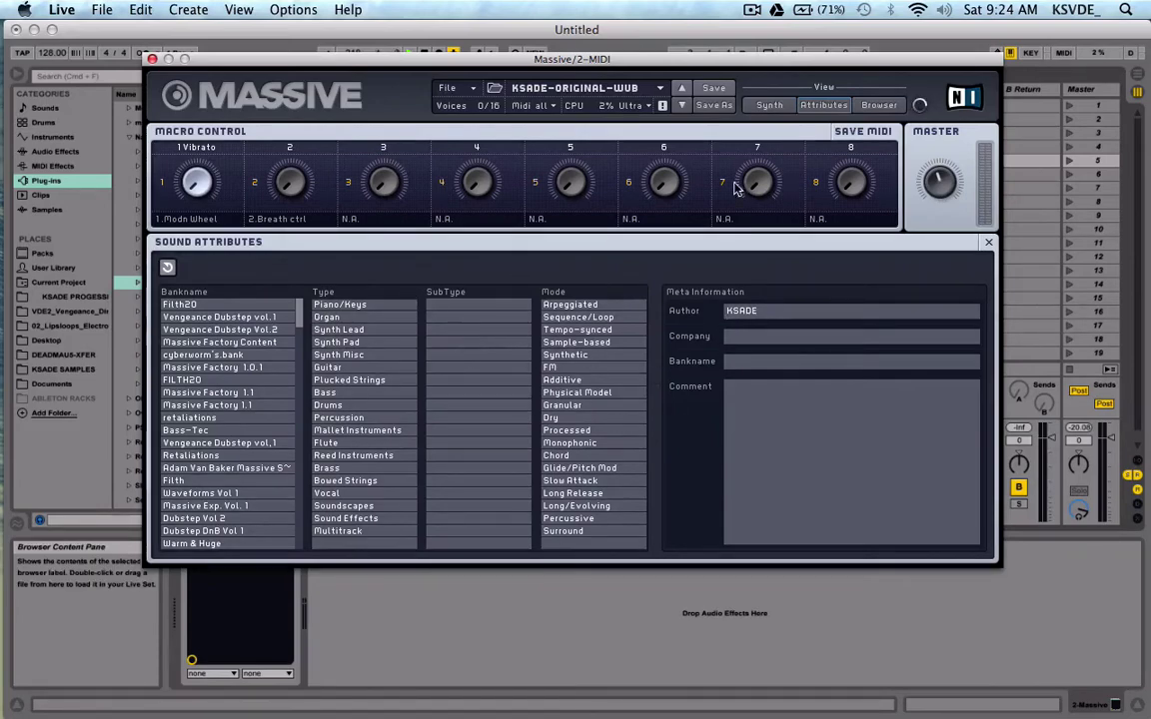
pyautogui.click(879, 106)
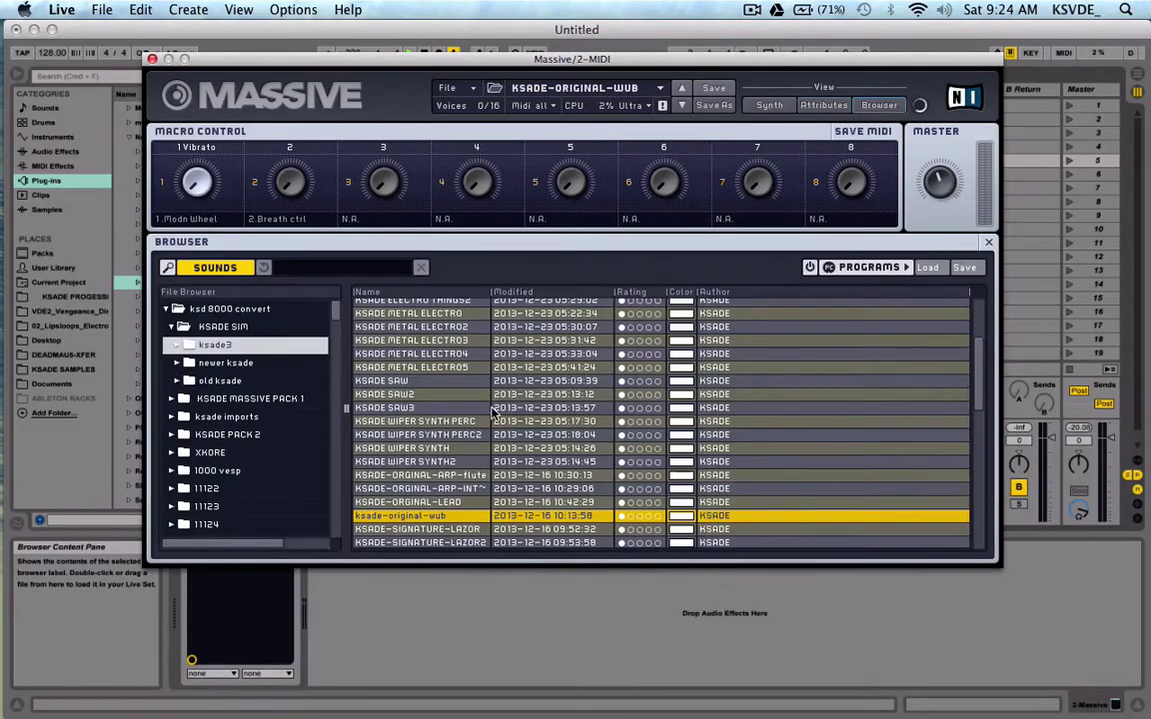
pyautogui.scroll(5, 491, 412)
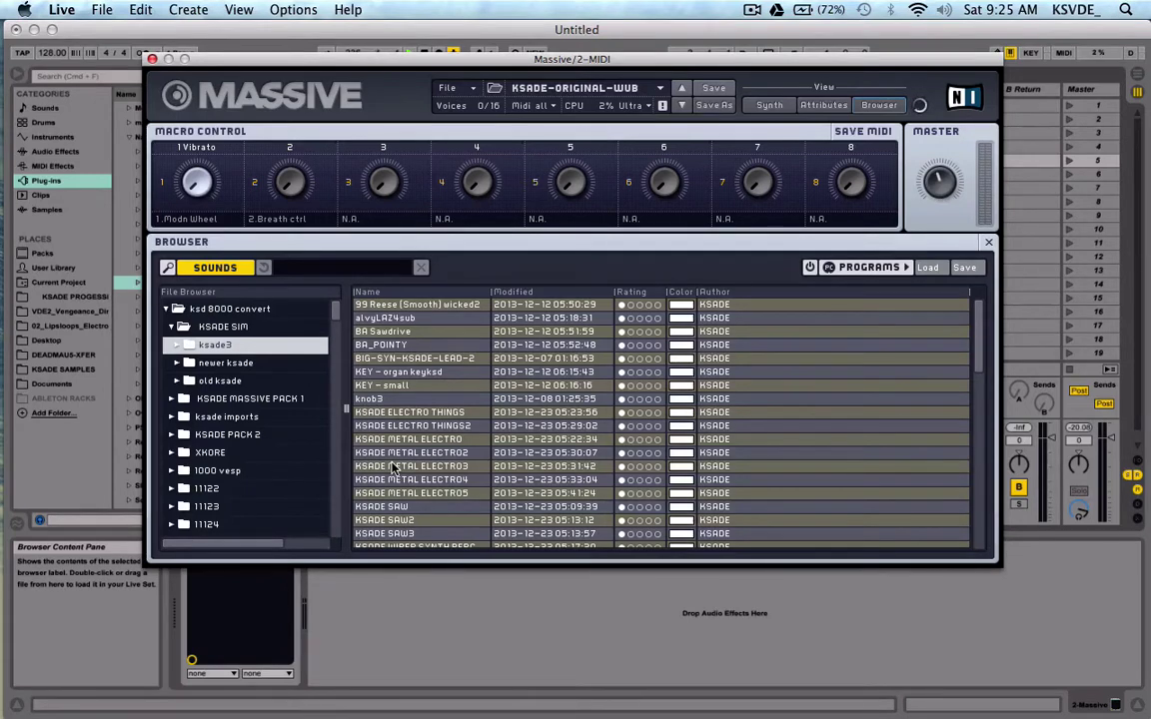
pyautogui.scroll(-3, 250, 419)
pyautogui.scroll(3, 249, 400)
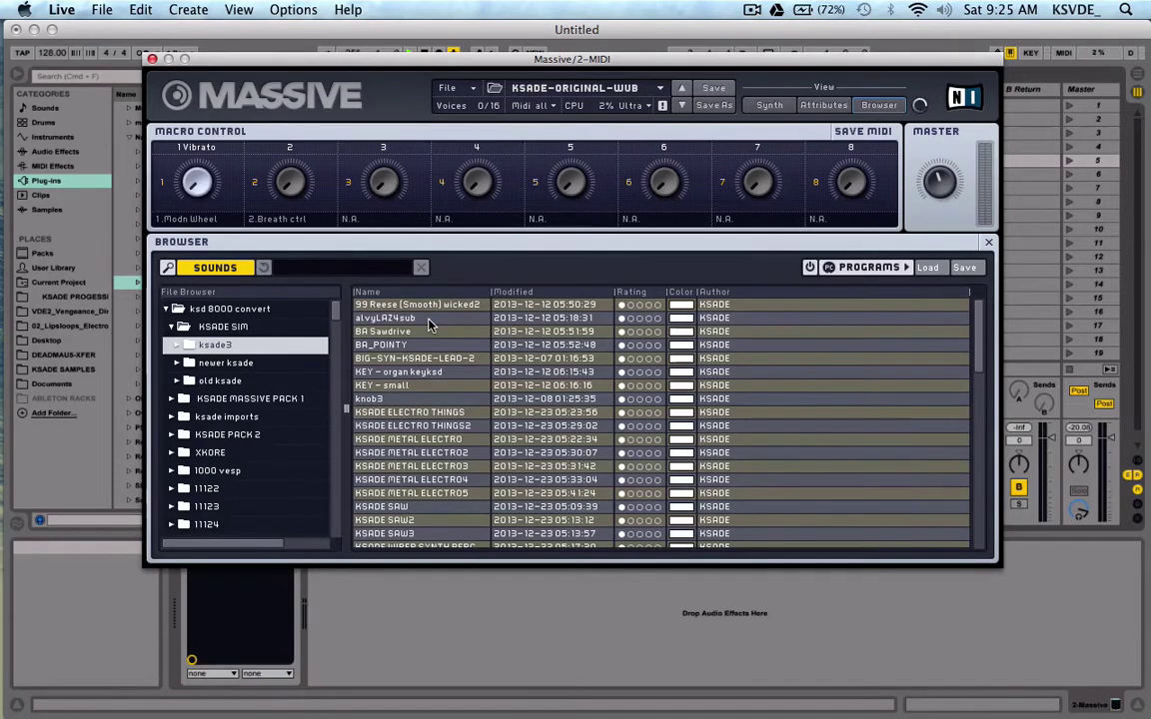
pyautogui.scroll(-12, 487, 425)
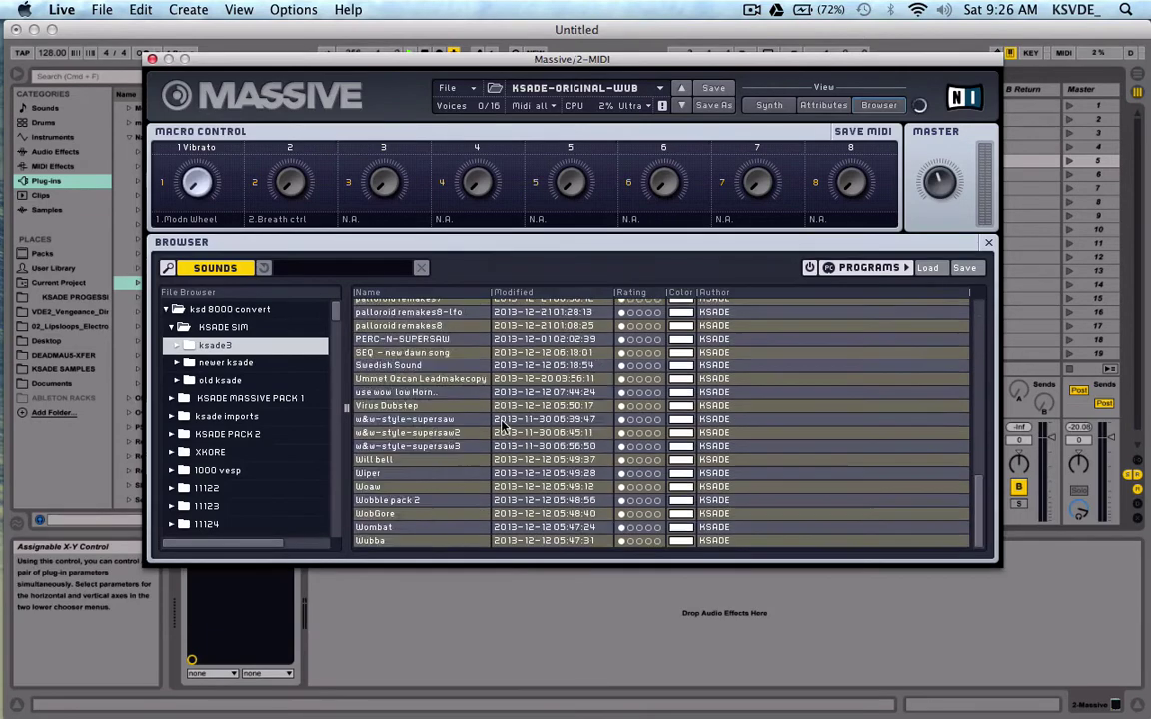
pyautogui.scroll(12, 504, 428)
pyautogui.click(448, 88)
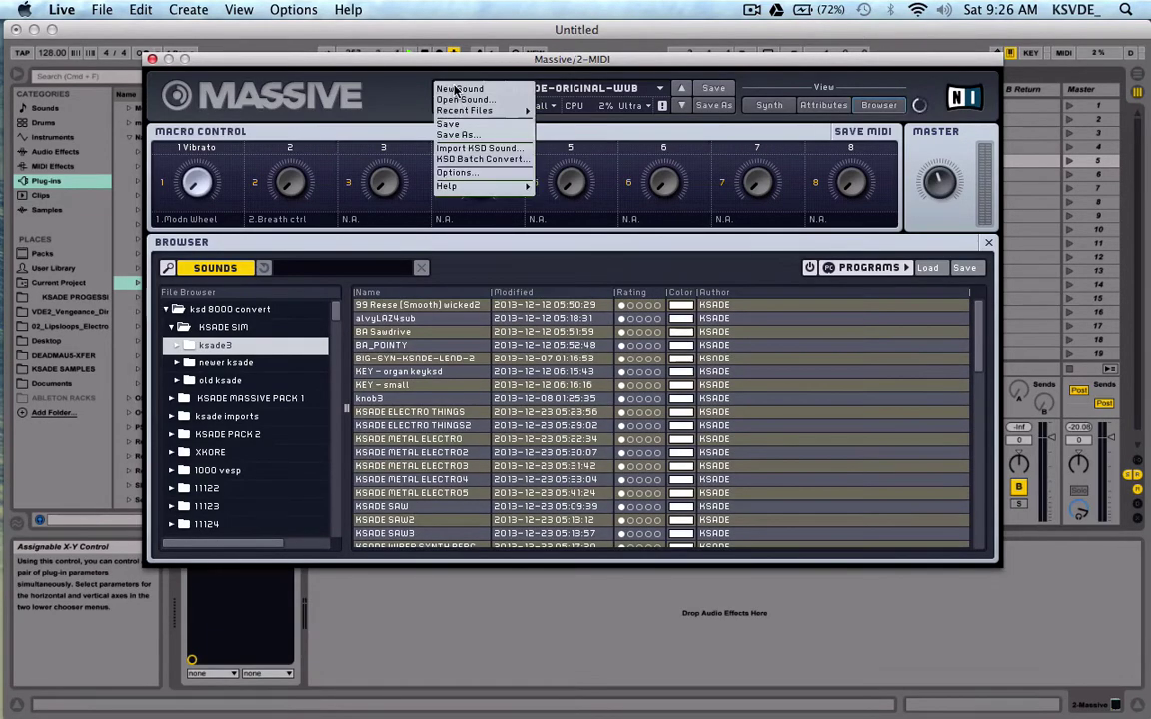
pyautogui.moveTo(483, 110)
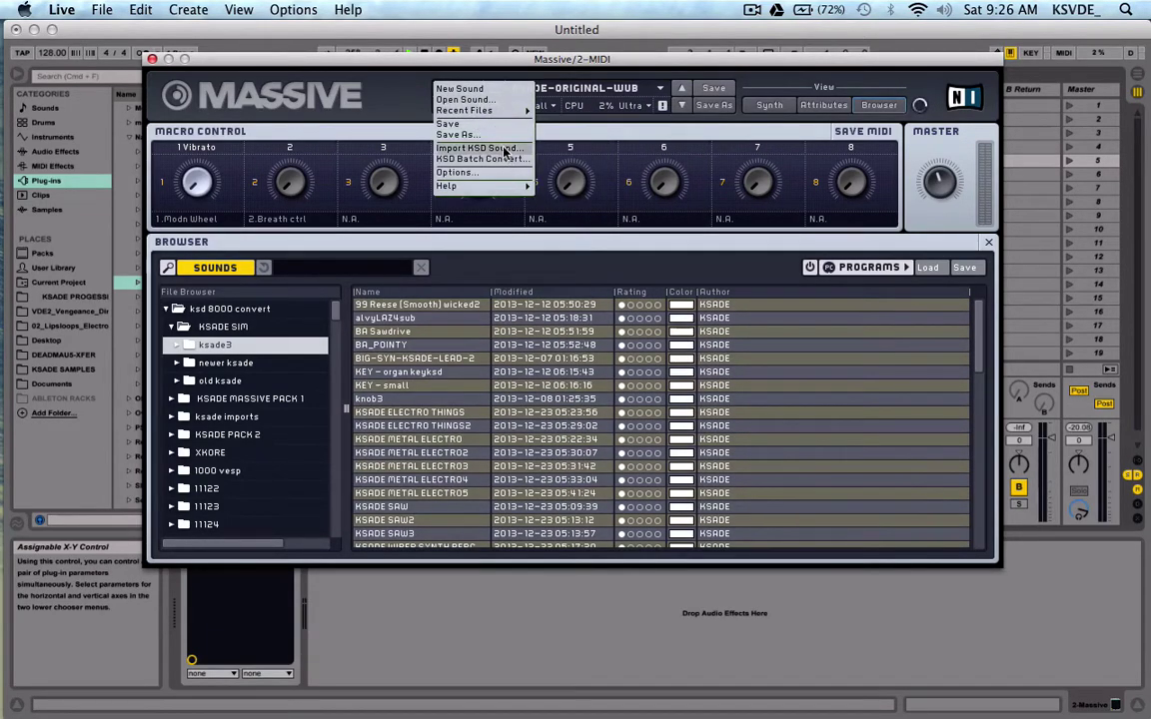
pyautogui.click(351, 92)
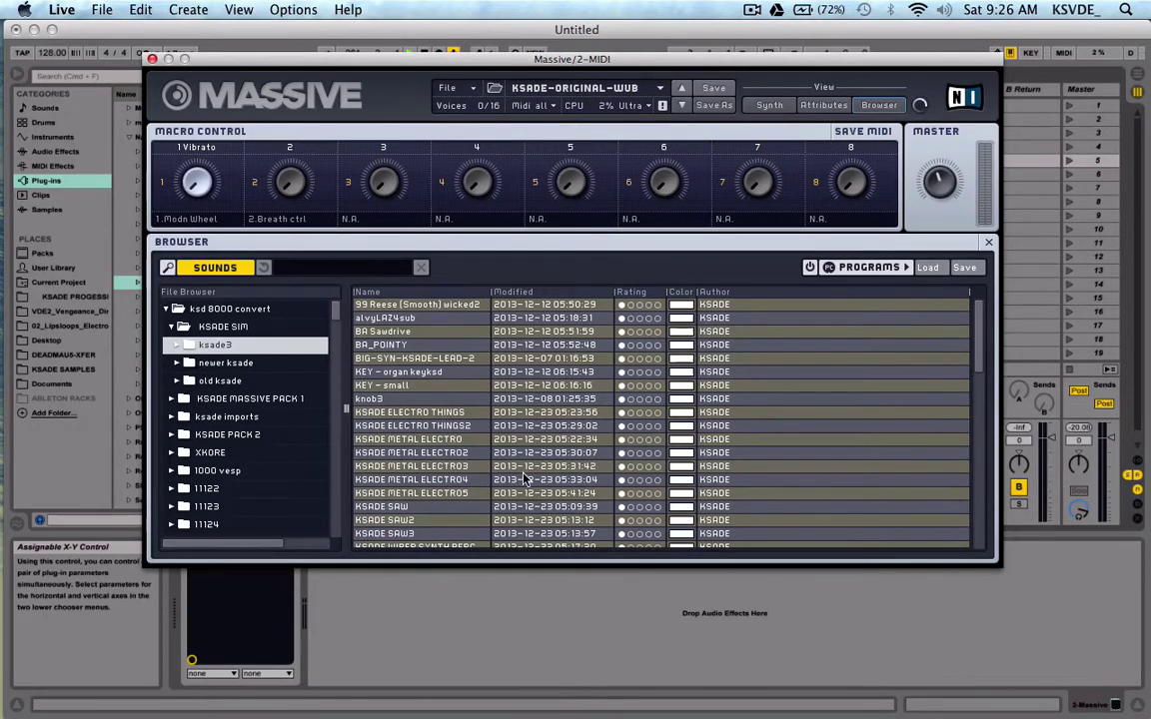
# - Step back and forth through the ksade3 presets between KSADE-ORGINAL-ARP-flute and KSADE-SIGNATURE-LAZOR2
pyautogui.click(682, 88)
pyautogui.click(681, 88)
pyautogui.click(681, 87)
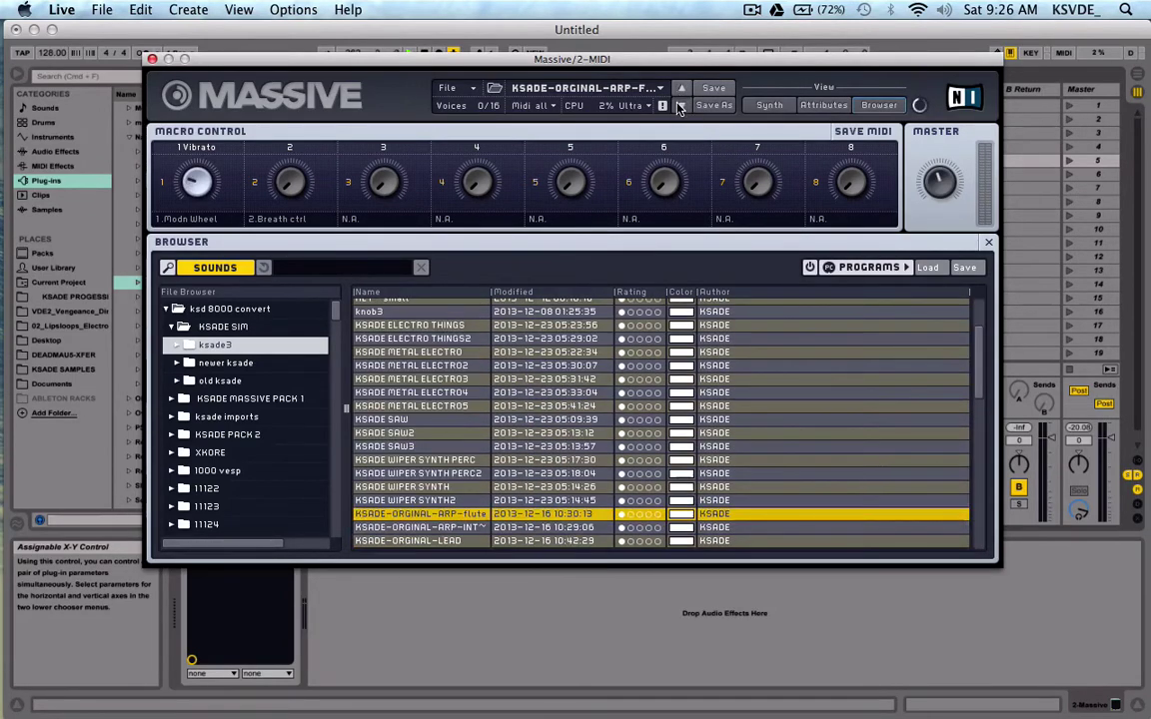
pyautogui.click(681, 105)
pyautogui.click(681, 106)
pyautogui.click(680, 106)
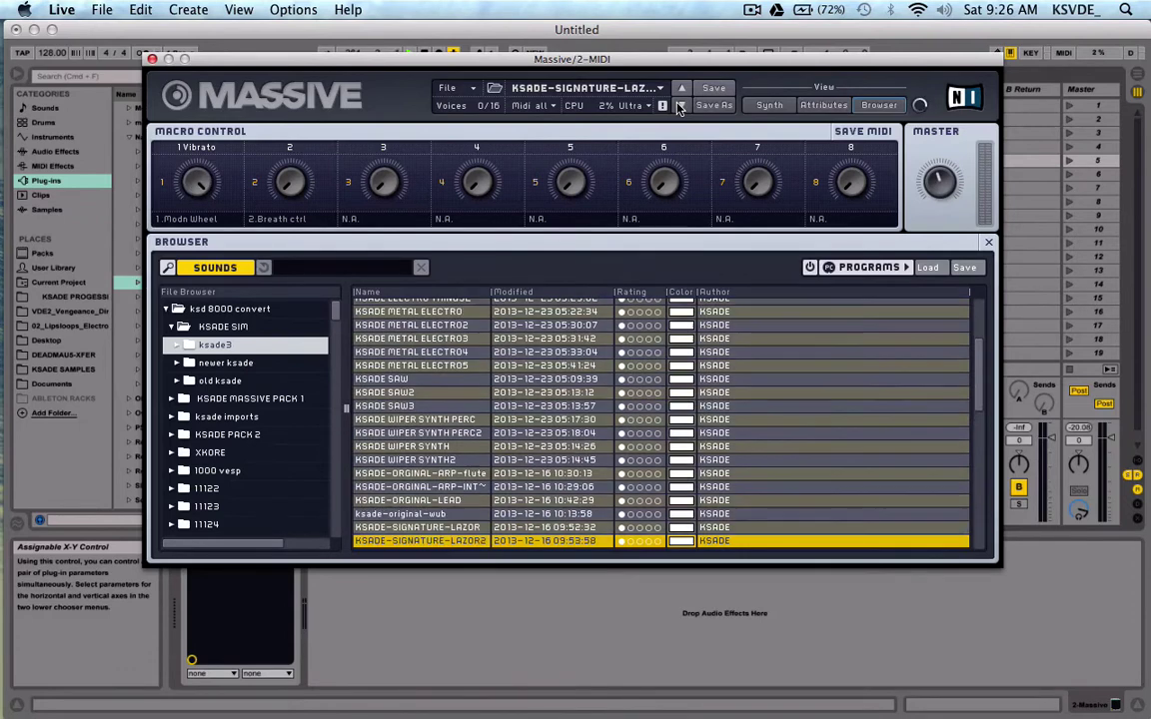
pyautogui.click(680, 89)
pyautogui.click(680, 89)
pyautogui.click(680, 89)
pyautogui.click(680, 89)
pyautogui.click(679, 89)
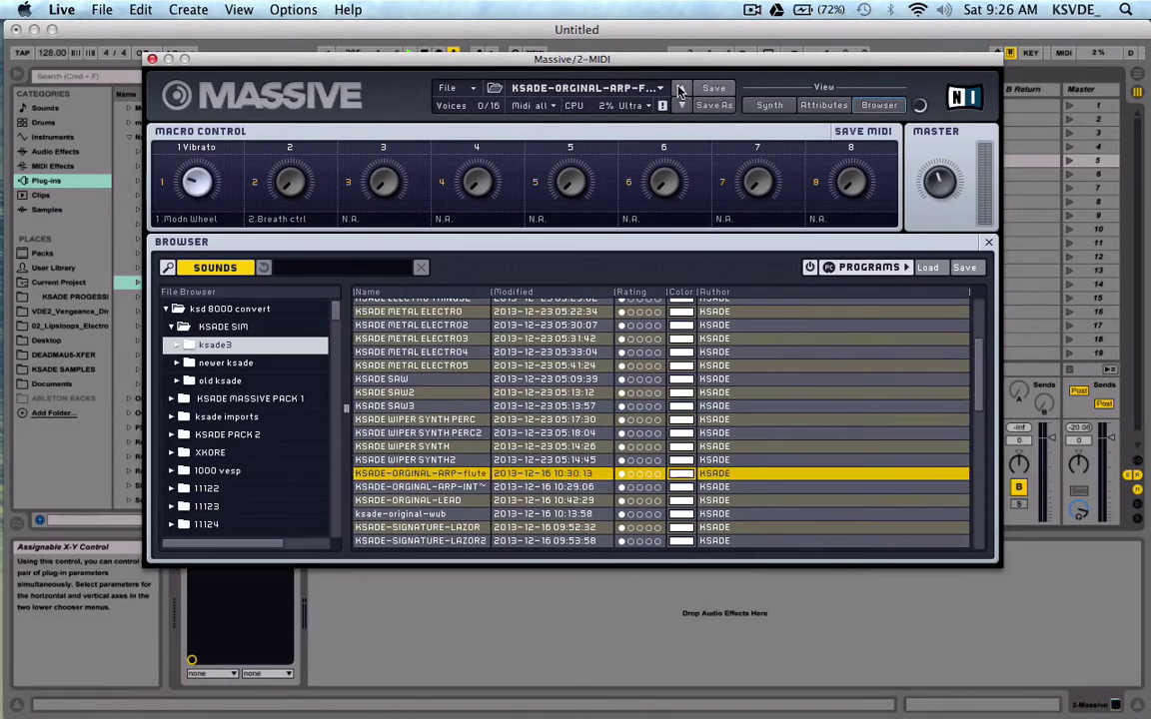
# - Step back through the ksade3 presets and load KSADE METAL ELECTRO5
pyautogui.click(679, 89)
pyautogui.click(680, 89)
pyautogui.click(679, 89)
pyautogui.click(680, 89)
pyautogui.click(679, 89)
pyautogui.click(679, 88)
pyautogui.click(680, 89)
pyautogui.click(679, 89)
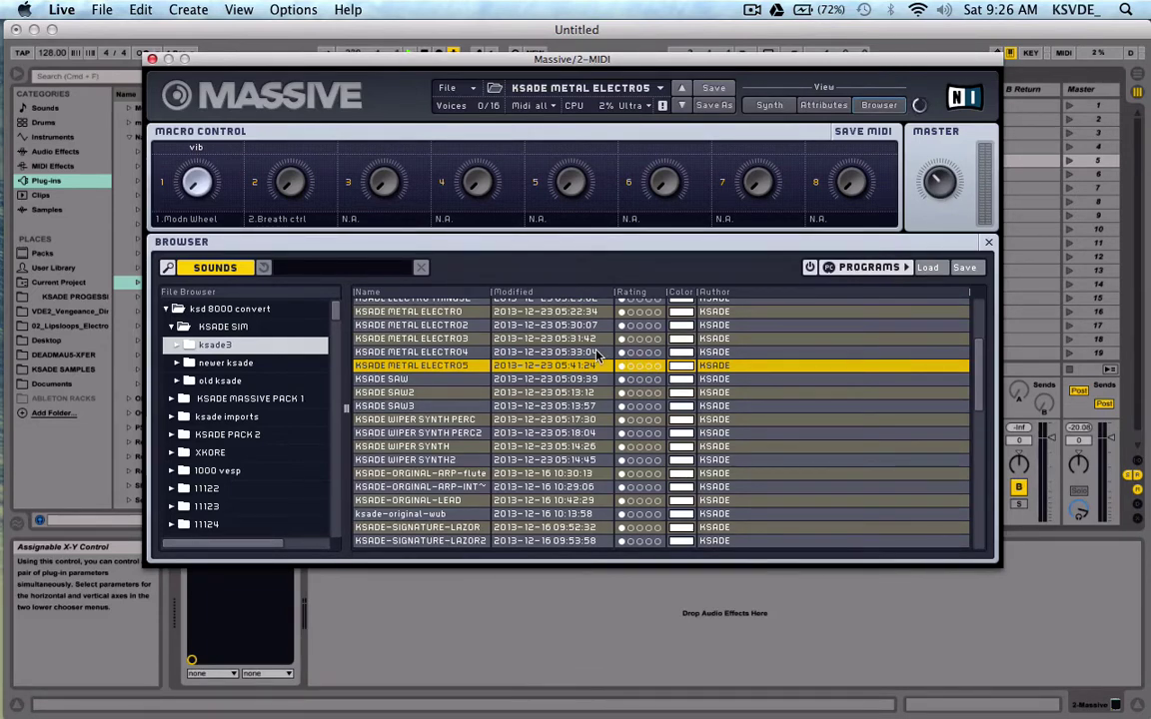
# - Return to the synth view and change modulator 5 from LFO to Stepper
pyautogui.click(776, 106)
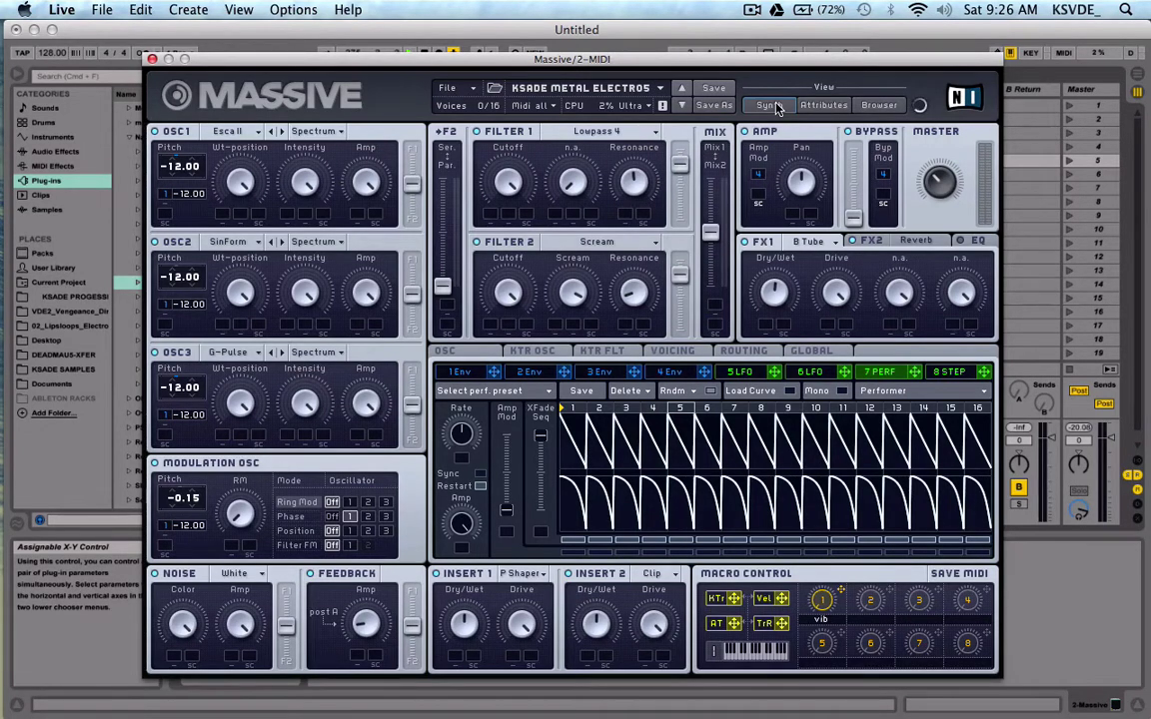
pyautogui.click(742, 372)
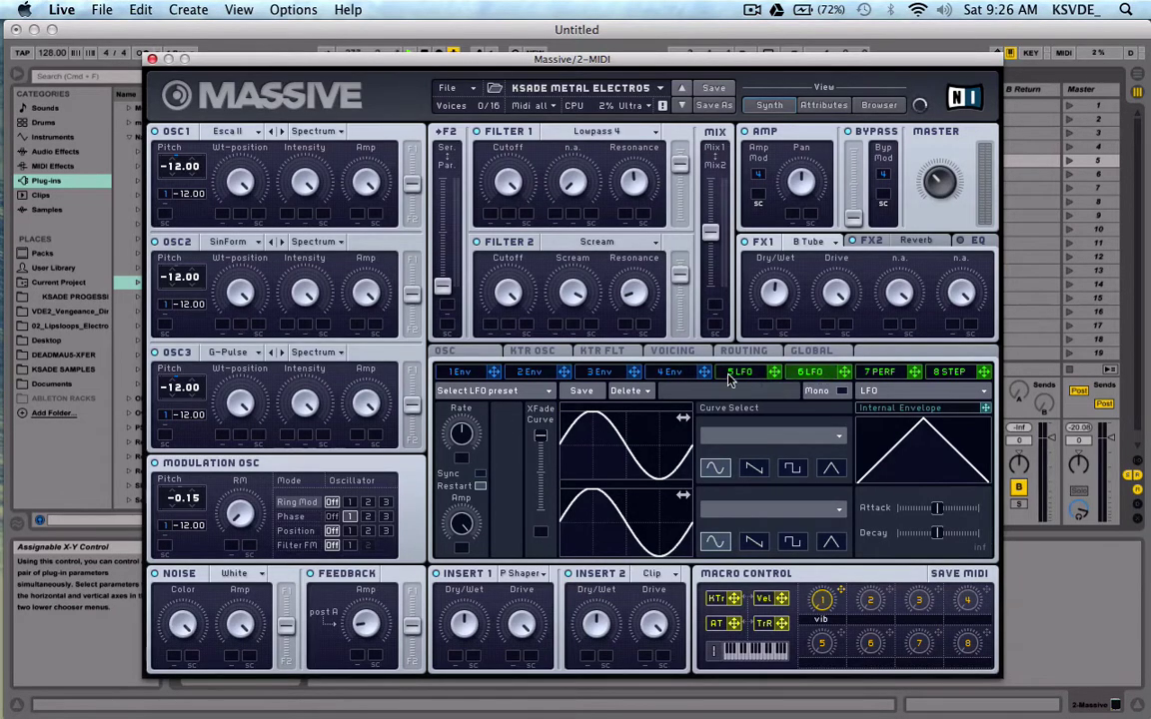
pyautogui.moveTo(704, 371); pyautogui.dragTo(712, 379)
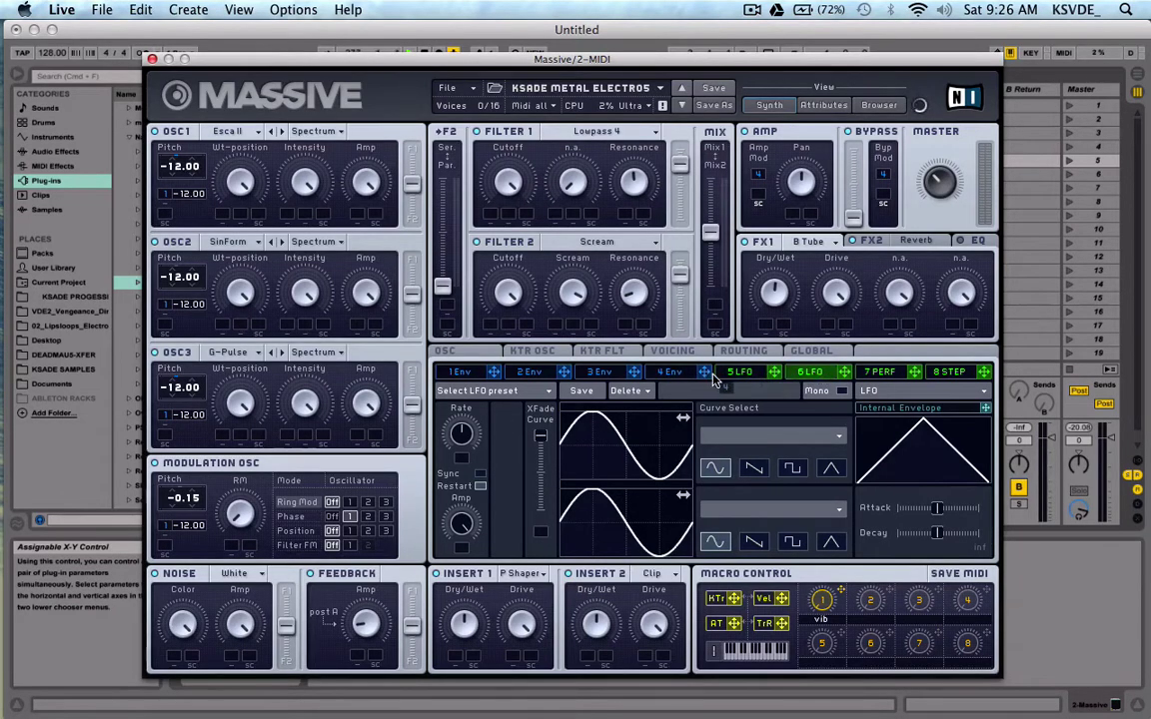
pyautogui.click(893, 392)
pyautogui.click(894, 416)
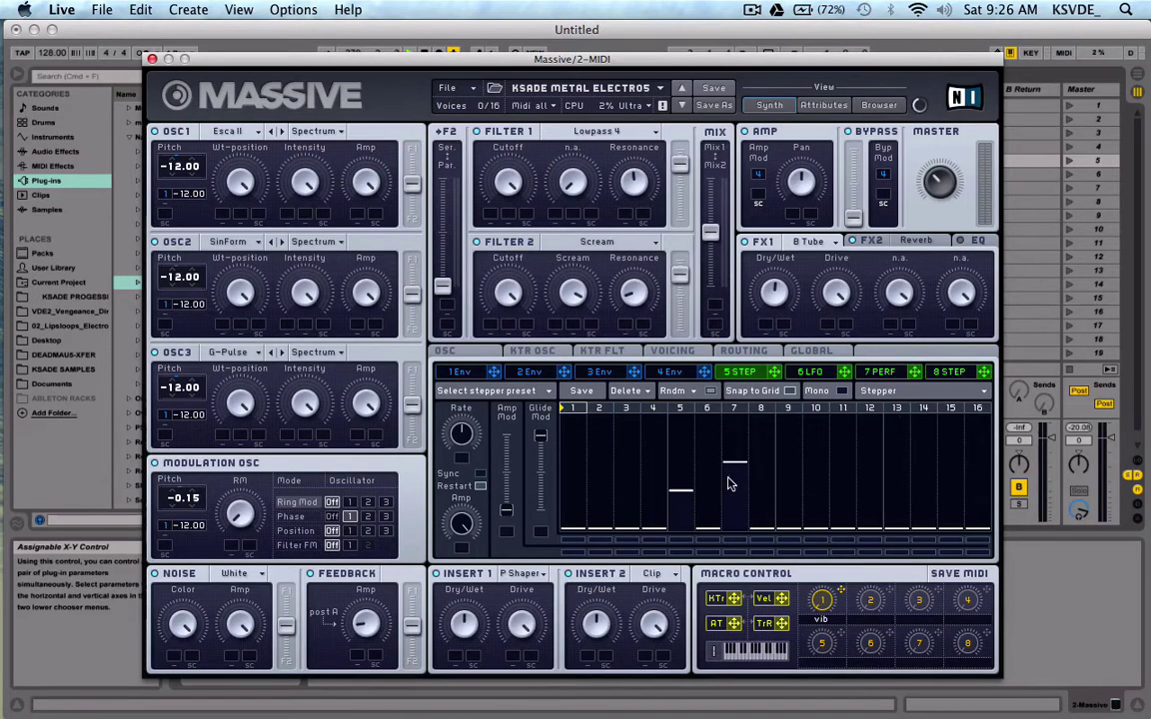
# - Draw a varied pattern across 5 STEP's 16 steps on the snap grid, readjusting steps 2 to 4
pyautogui.moveTo(573, 519)
pyautogui.mouseDown()
pyautogui.moveTo(581, 440)
pyautogui.moveTo(601, 449)
pyautogui.moveTo(610, 491)
pyautogui.moveTo(666, 458)
pyautogui.moveTo(879, 499)
pyautogui.moveTo(789, 470)
pyautogui.moveTo(629, 516)
pyautogui.moveTo(580, 434)
pyautogui.moveTo(720, 515)
pyautogui.moveTo(886, 471)
pyautogui.mouseUp()
pyautogui.moveTo(805, 472)
pyautogui.mouseDown()
pyautogui.moveTo(849, 480)
pyautogui.moveTo(934, 528)
pyautogui.moveTo(887, 477)
pyautogui.moveTo(851, 476)
pyautogui.moveTo(938, 462)
pyautogui.moveTo(899, 436)
pyautogui.moveTo(951, 462)
pyautogui.mouseUp()
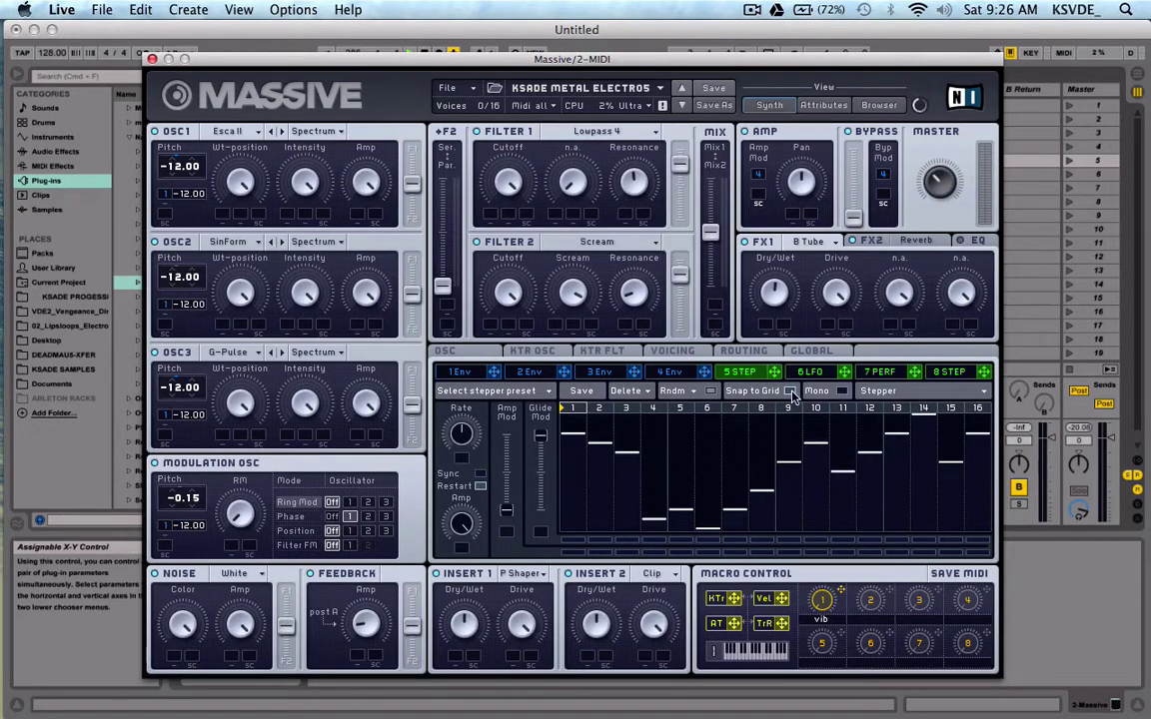
pyautogui.moveTo(600, 445)
pyautogui.mouseDown()
pyautogui.moveTo(628, 481)
pyautogui.moveTo(602, 521)
pyautogui.moveTo(600, 422)
pyautogui.moveTo(618, 499)
pyautogui.moveTo(653, 499)
pyautogui.mouseUp()
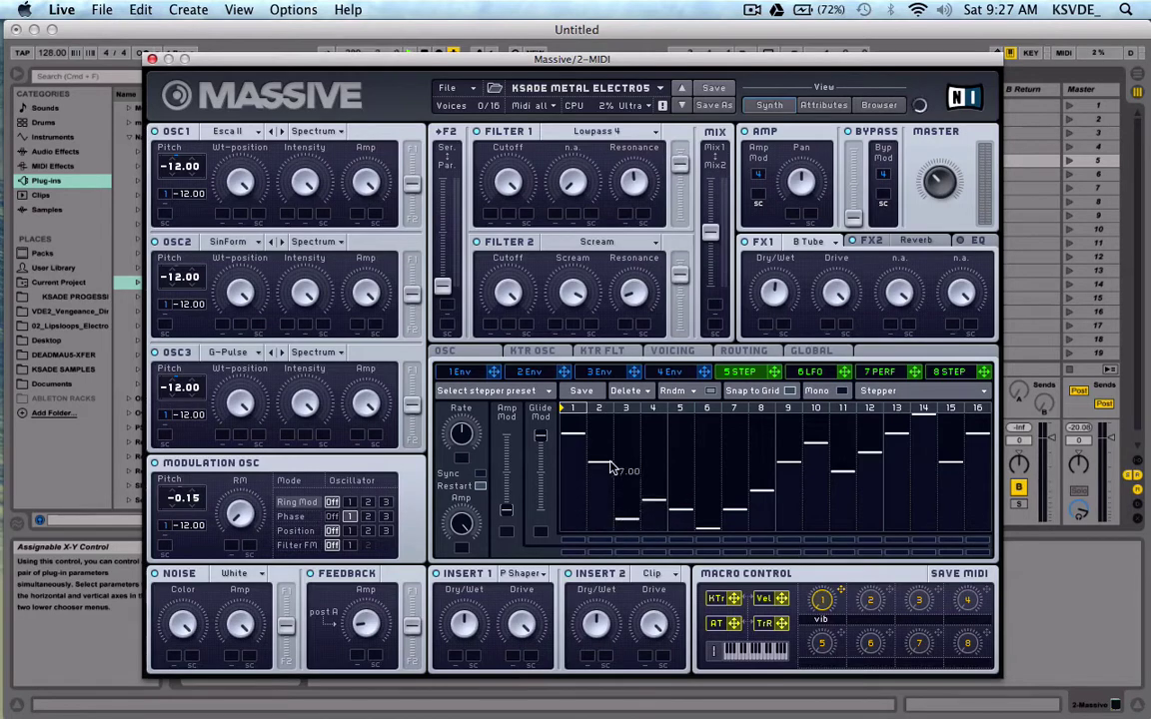
# - Change modulator 6 from LFO to Stepper
pyautogui.click(810, 372)
pyautogui.click(877, 390)
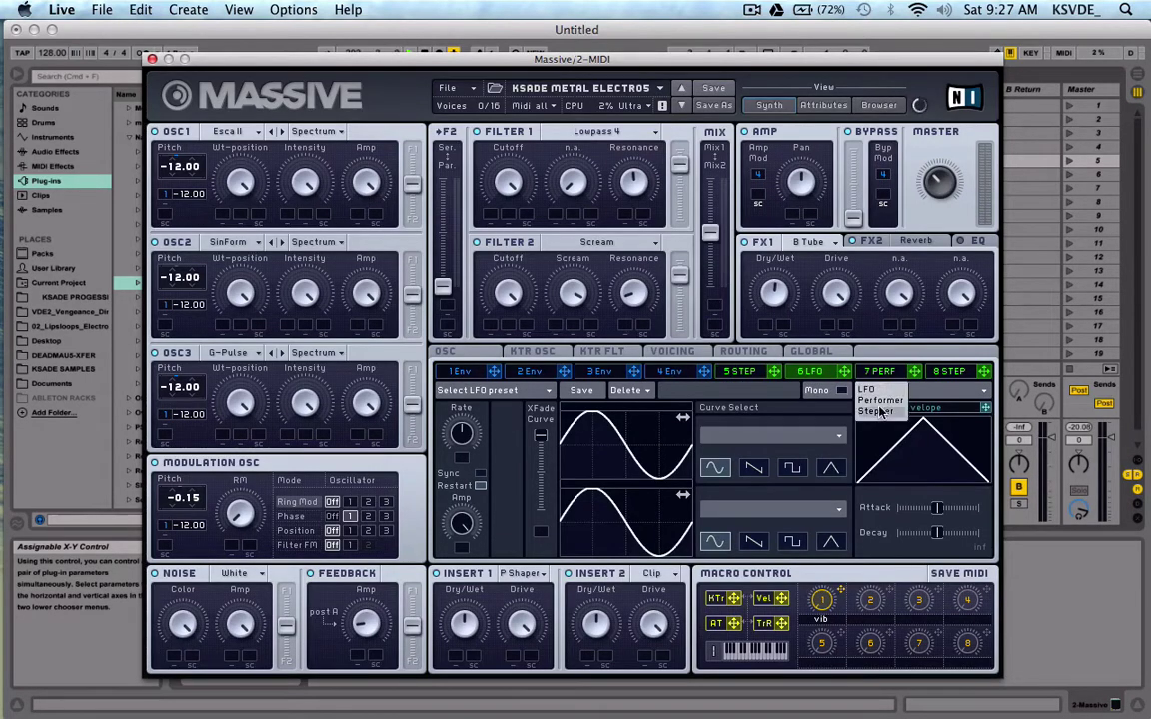
pyautogui.click(877, 412)
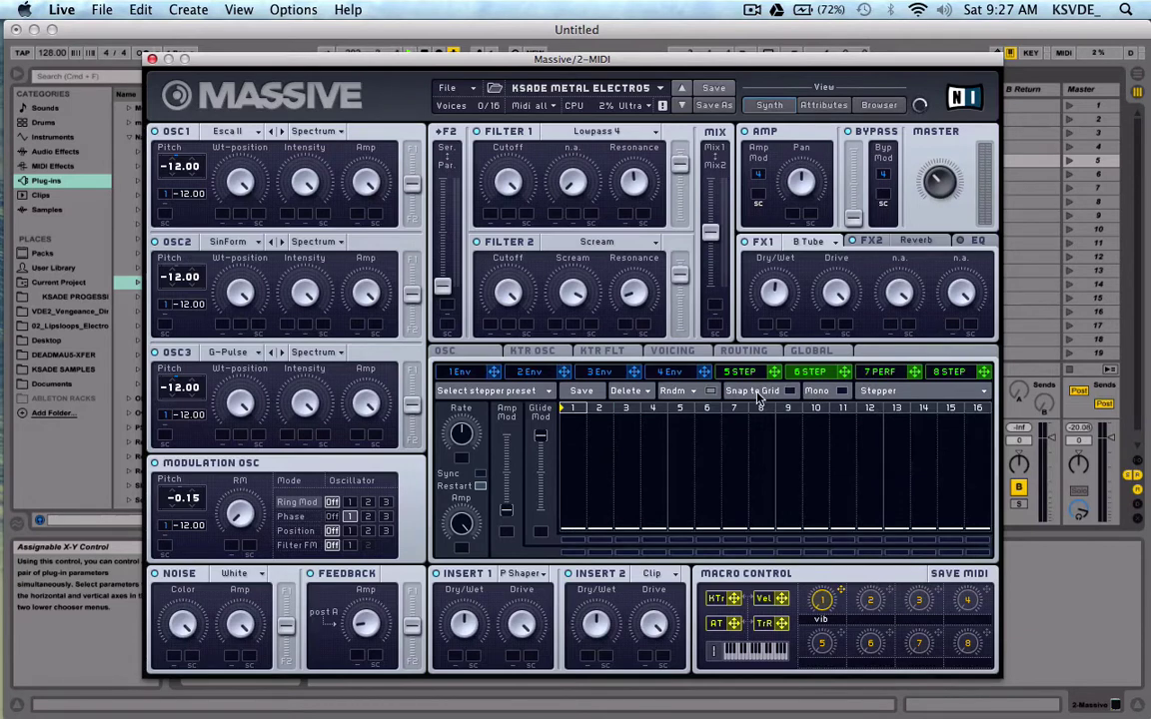
# - Draw a freehand pattern of uneven levels across 6 STEP's 16 steps without Snap to Grid
pyautogui.click(585, 509)
pyautogui.moveTo(596, 488)
pyautogui.mouseDown()
pyautogui.moveTo(575, 468)
pyautogui.moveTo(555, 410)
pyautogui.moveTo(605, 445)
pyautogui.mouseUp()
pyautogui.click(602, 440)
pyautogui.moveTo(845, 497); pyautogui.dragTo(780, 441)
pyautogui.moveTo(654, 455)
pyautogui.mouseDown()
pyautogui.moveTo(673, 483)
pyautogui.moveTo(733, 465)
pyautogui.moveTo(888, 463)
pyautogui.moveTo(977, 435)
pyautogui.moveTo(917, 476)
pyautogui.mouseUp()
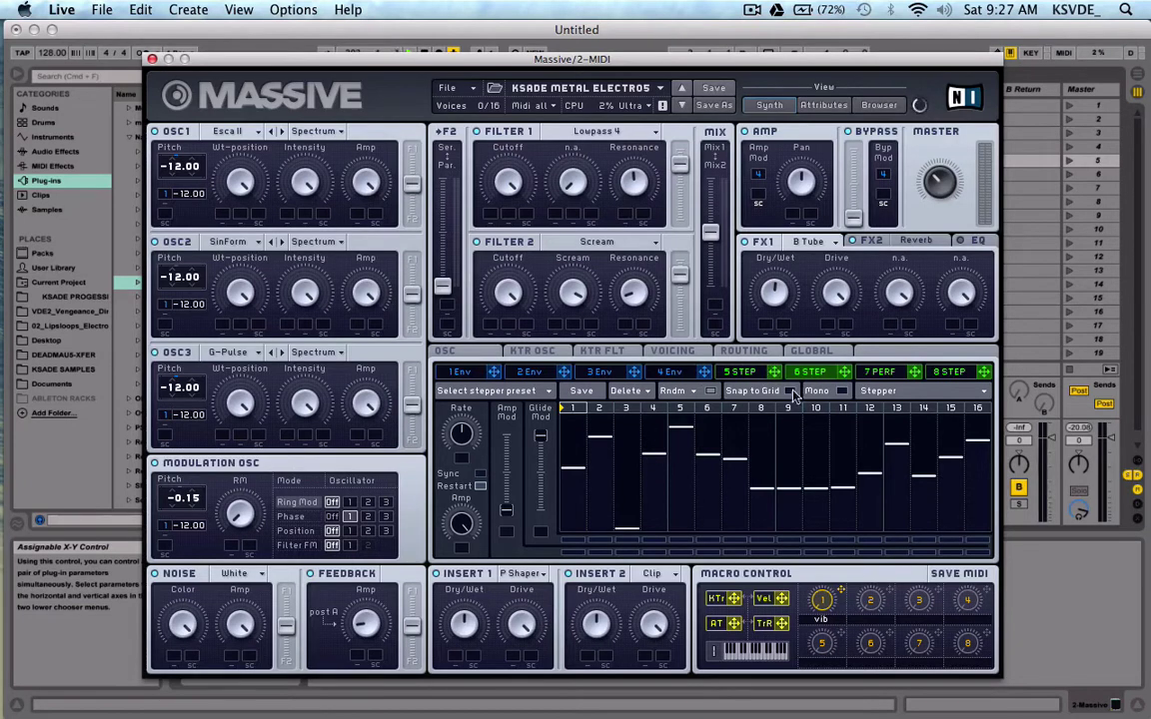
# - Turn on Snap to Grid for 6 STEP and redraw its pattern on the grid, readjusting steps 7 and 8
pyautogui.moveTo(707, 442)
pyautogui.mouseDown()
pyautogui.moveTo(821, 465)
pyautogui.moveTo(879, 440)
pyautogui.moveTo(706, 465)
pyautogui.moveTo(880, 429)
pyautogui.moveTo(559, 461)
pyautogui.moveTo(569, 444)
pyautogui.moveTo(789, 480)
pyautogui.moveTo(954, 477)
pyautogui.moveTo(719, 430)
pyautogui.moveTo(744, 432)
pyautogui.moveTo(834, 491)
pyautogui.moveTo(759, 412)
pyautogui.moveTo(799, 410)
pyautogui.mouseUp()
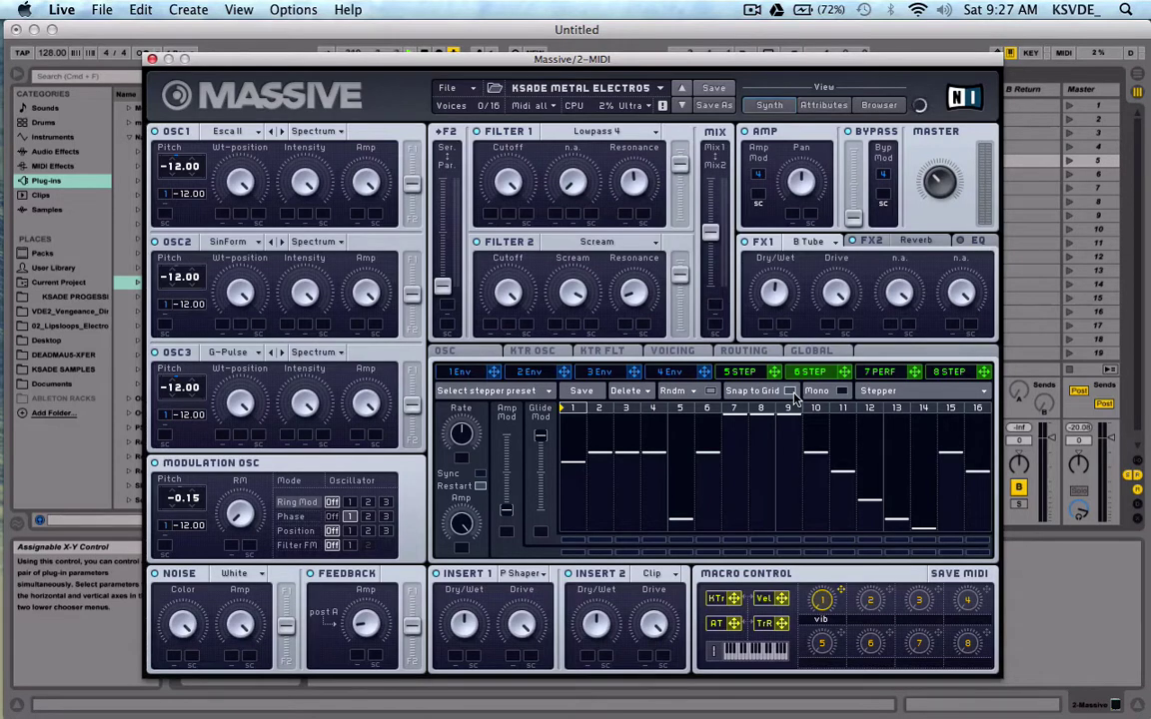
pyautogui.moveTo(753, 495)
pyautogui.mouseDown()
pyautogui.moveTo(732, 469)
pyautogui.moveTo(753, 441)
pyautogui.moveTo(741, 497)
pyautogui.mouseUp()
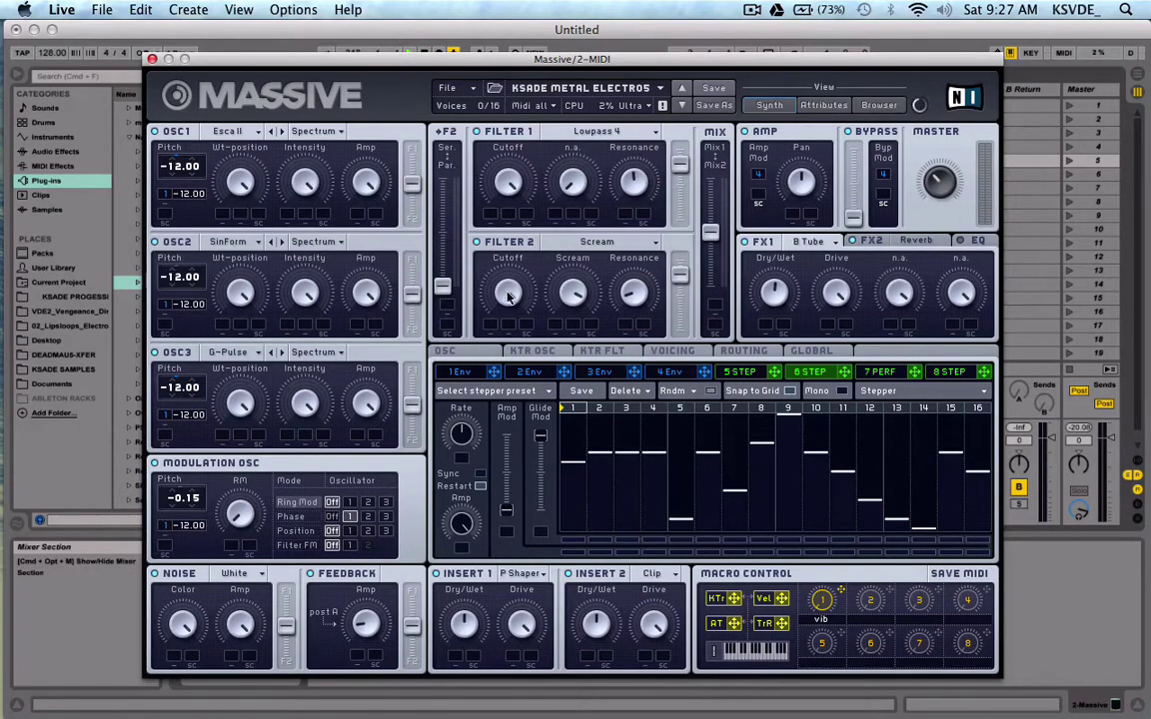
# - Set the global Randomize amounts for OSC, Filter, Insert FX and Master FX to 100%
pyautogui.click(811, 350)
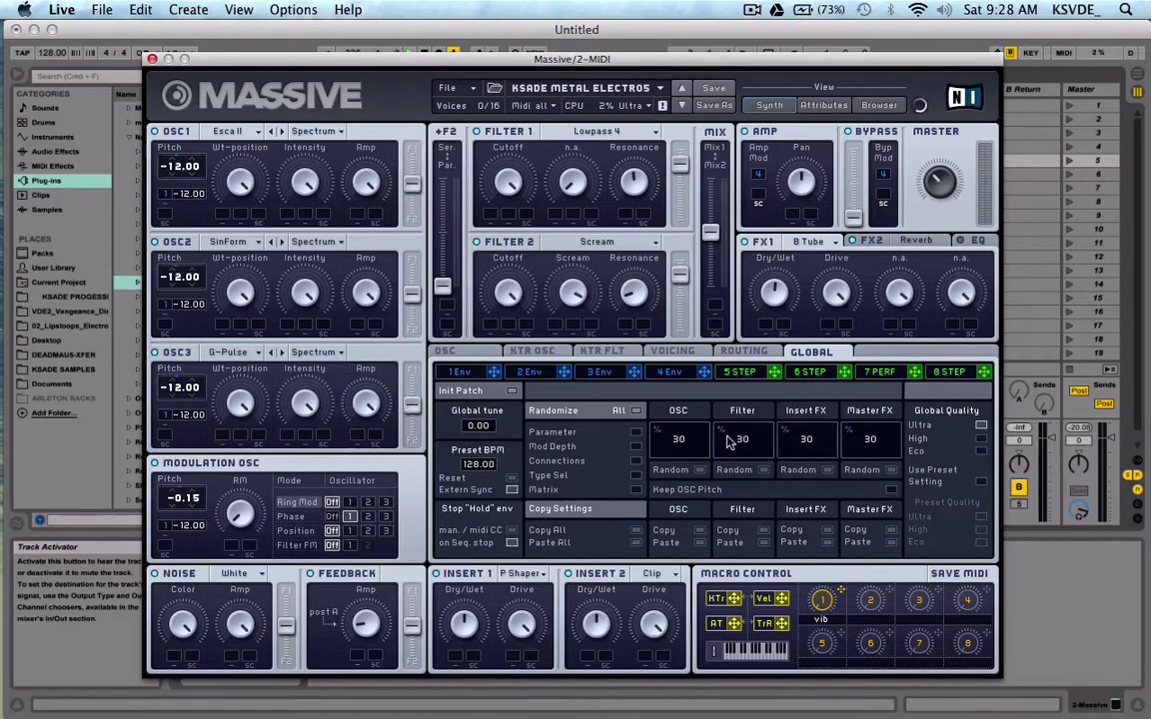
pyautogui.moveTo(663, 441); pyautogui.dragTo(735, 170)
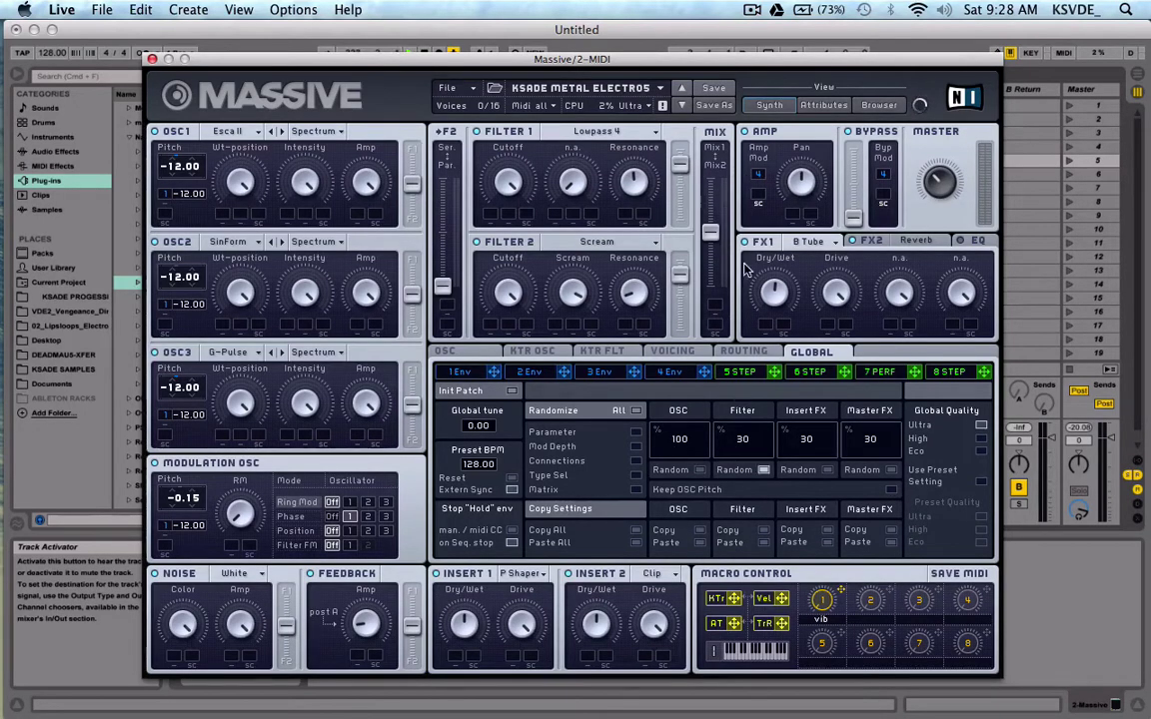
pyautogui.moveTo(743, 440); pyautogui.dragTo(774, 86)
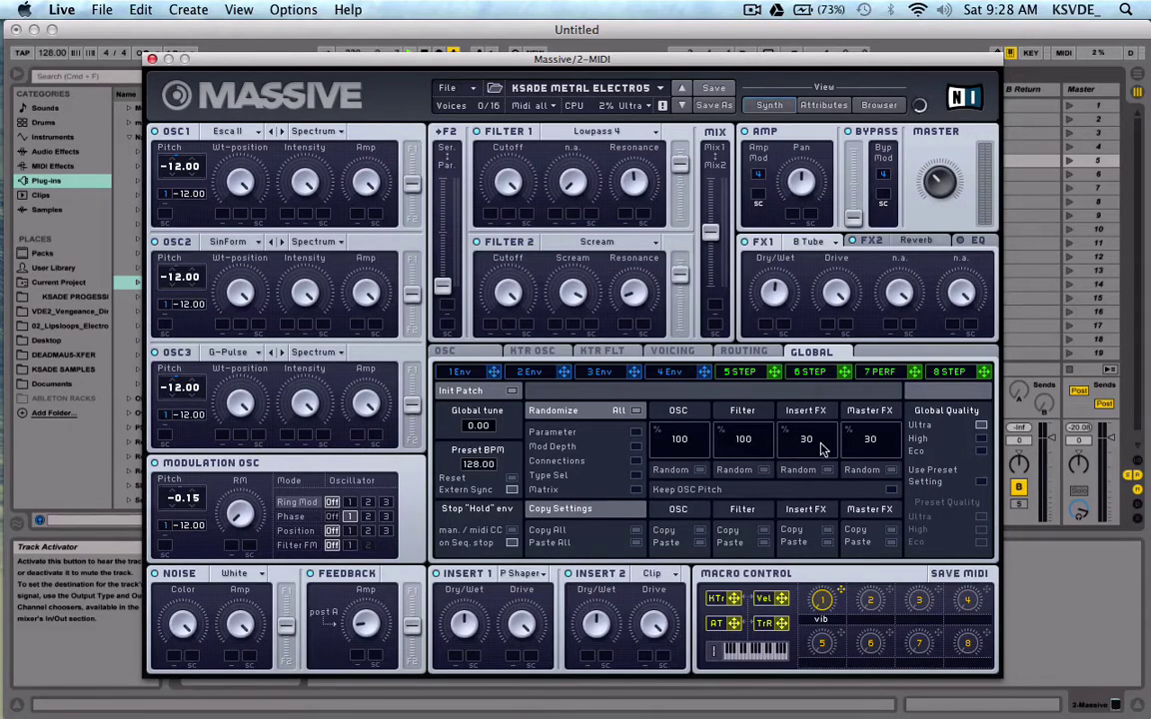
pyautogui.moveTo(806, 440); pyautogui.dragTo(807, 336)
pyautogui.moveTo(870, 440); pyautogui.dragTo(817, 115)
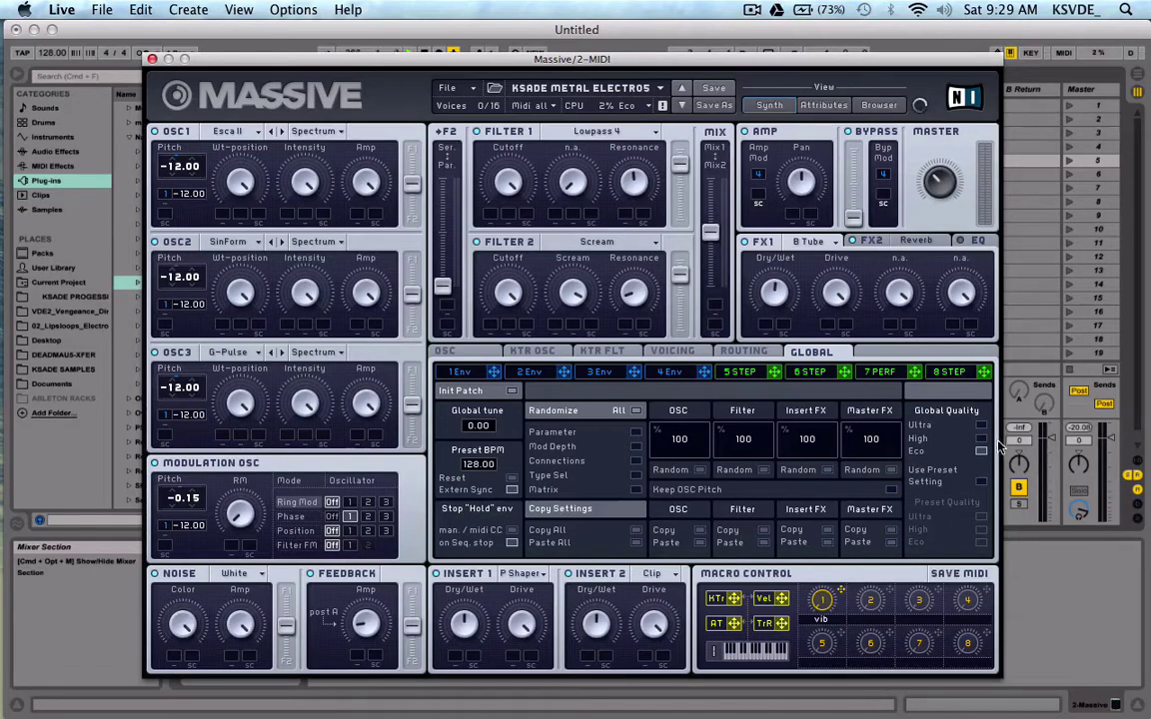
# - Set Global Quality to Ultra, switch twice to Use Preset Setting for comparison, and finish on Ultra
pyautogui.click(982, 426)
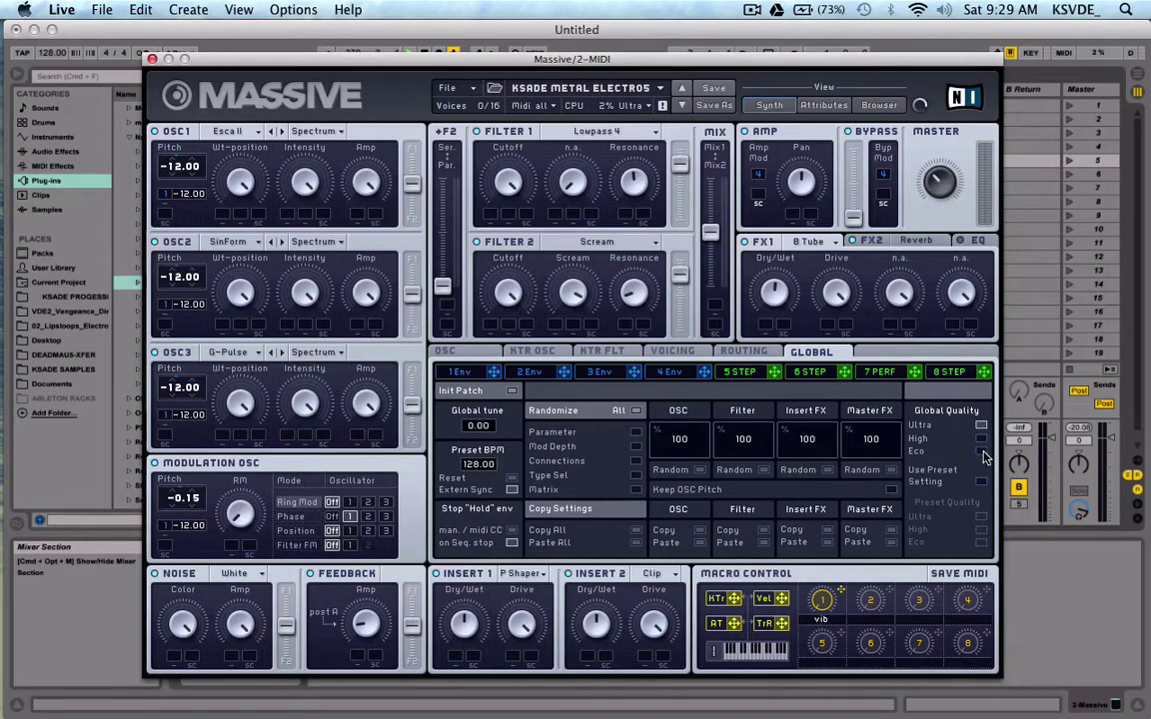
pyautogui.click(933, 482)
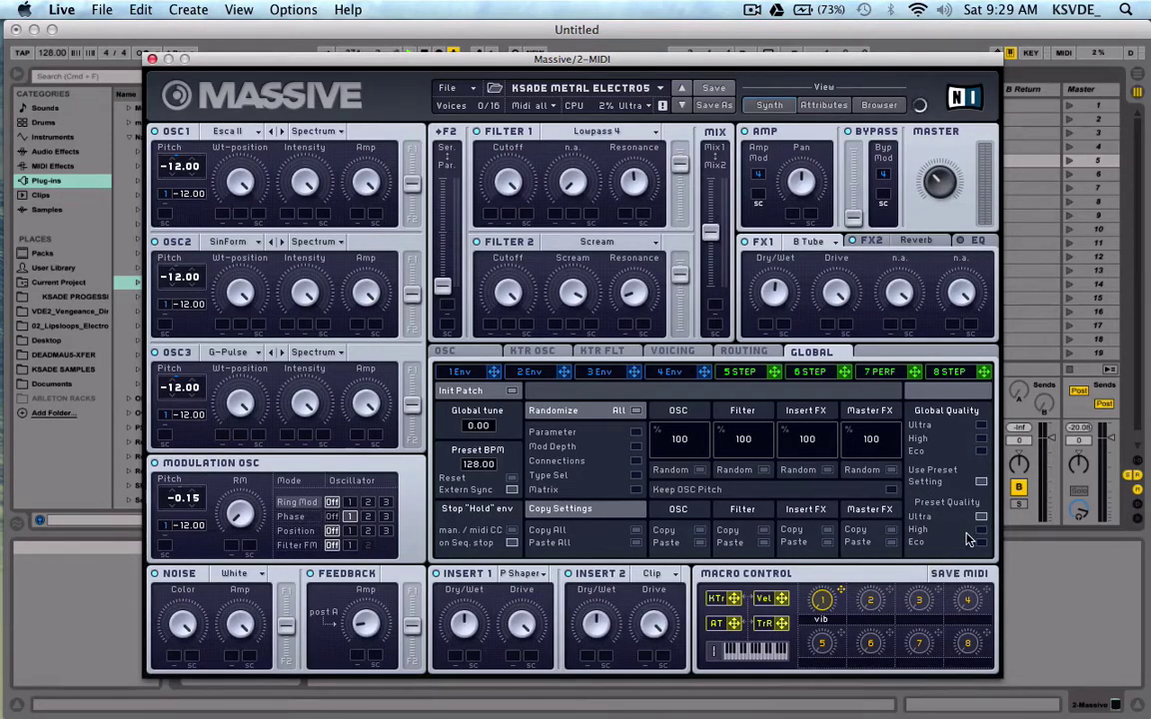
pyautogui.click(981, 425)
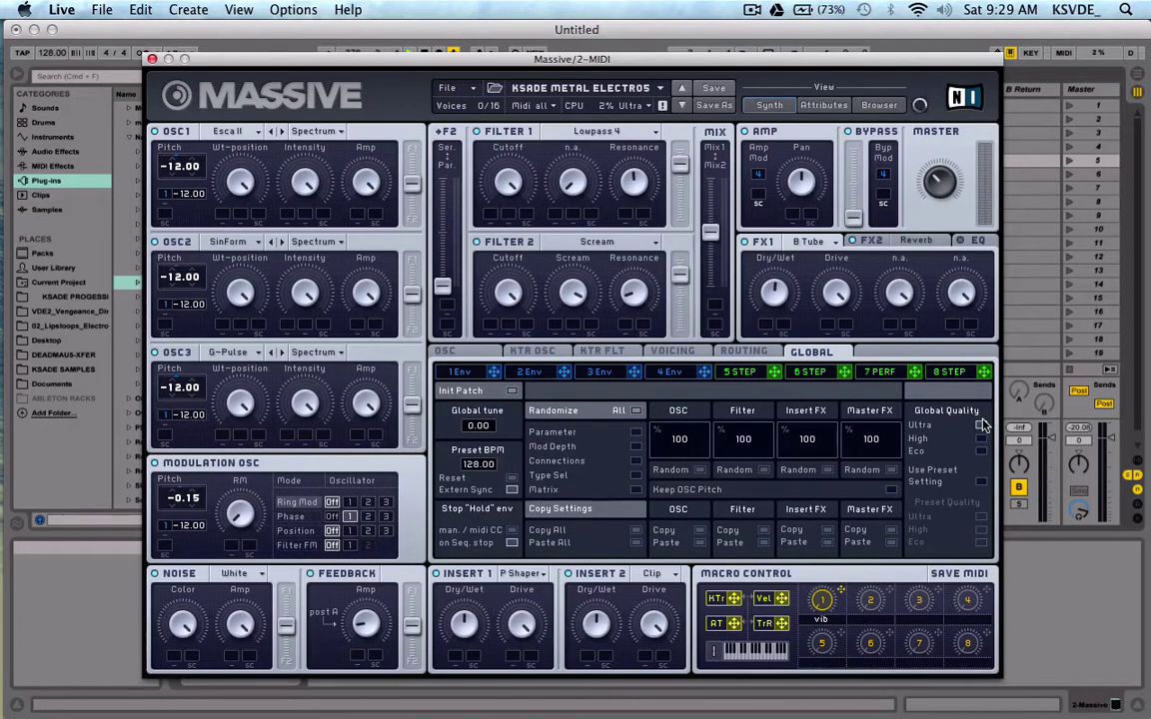
pyautogui.click(979, 482)
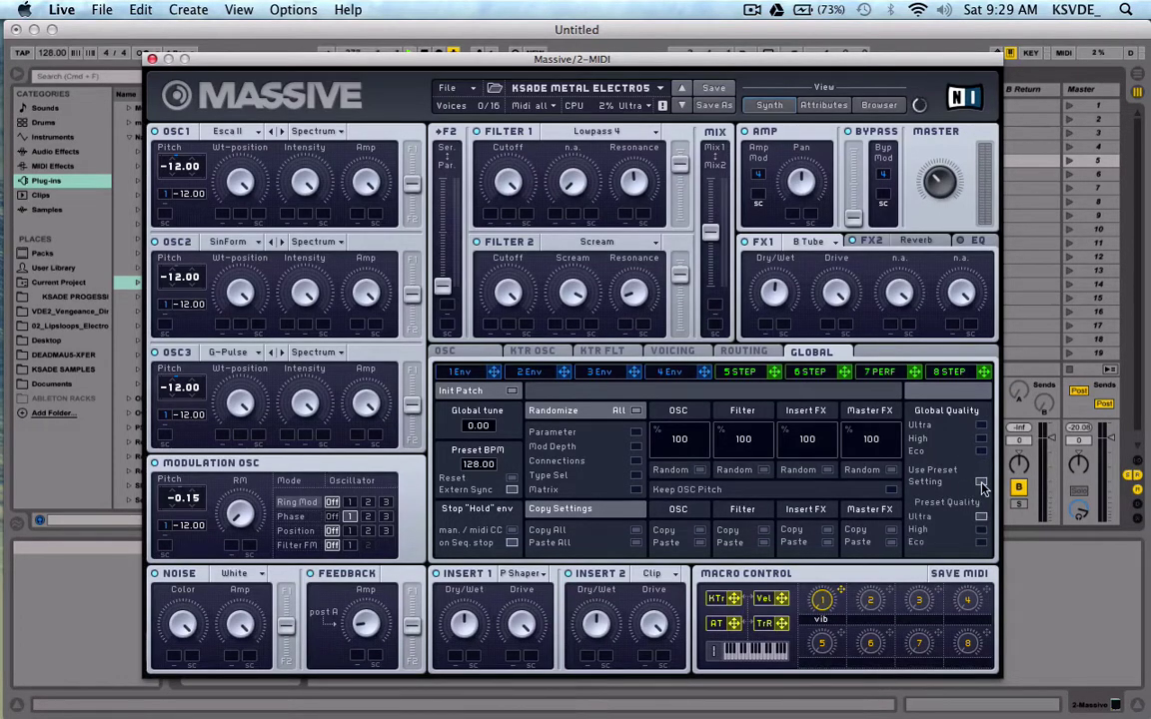
pyautogui.click(981, 425)
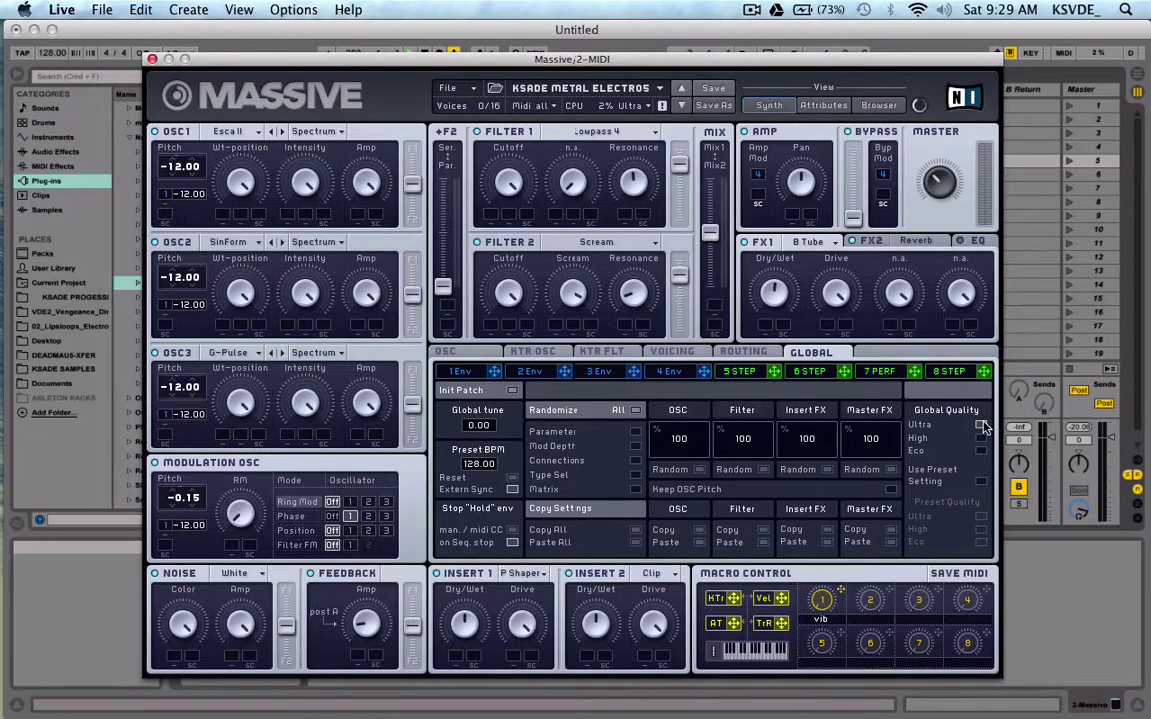
# - View the voicing and unisono spread settings, and return to the global settings
pyautogui.click(685, 353)
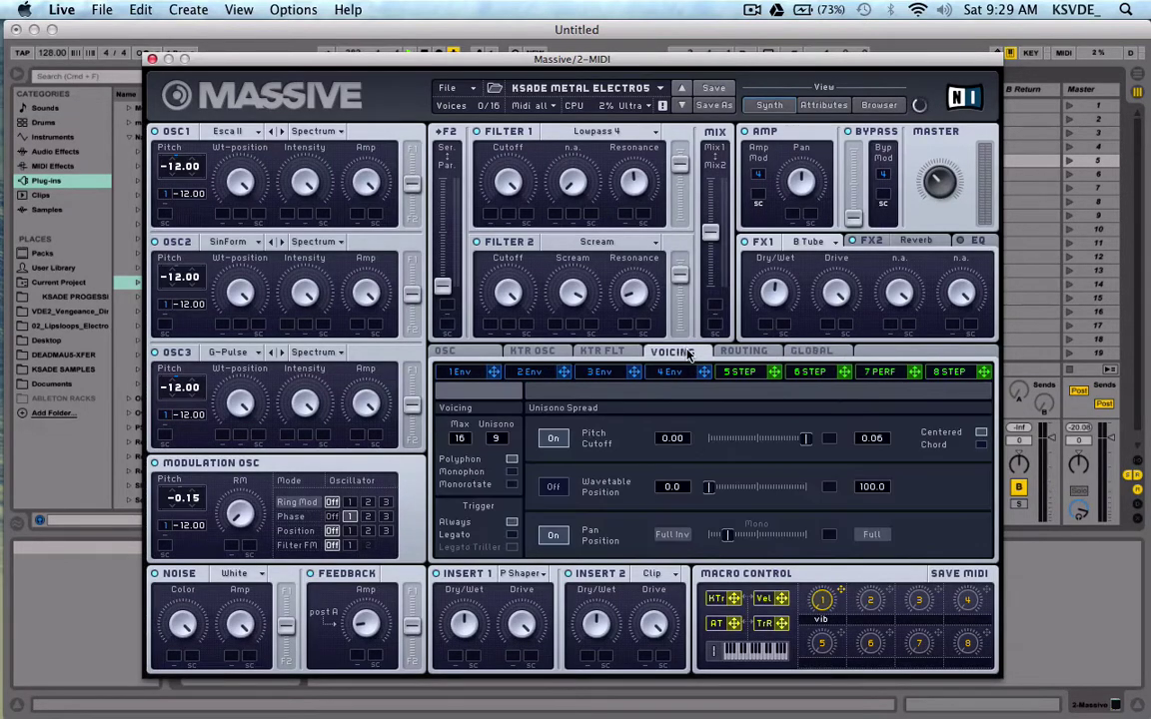
pyautogui.click(809, 352)
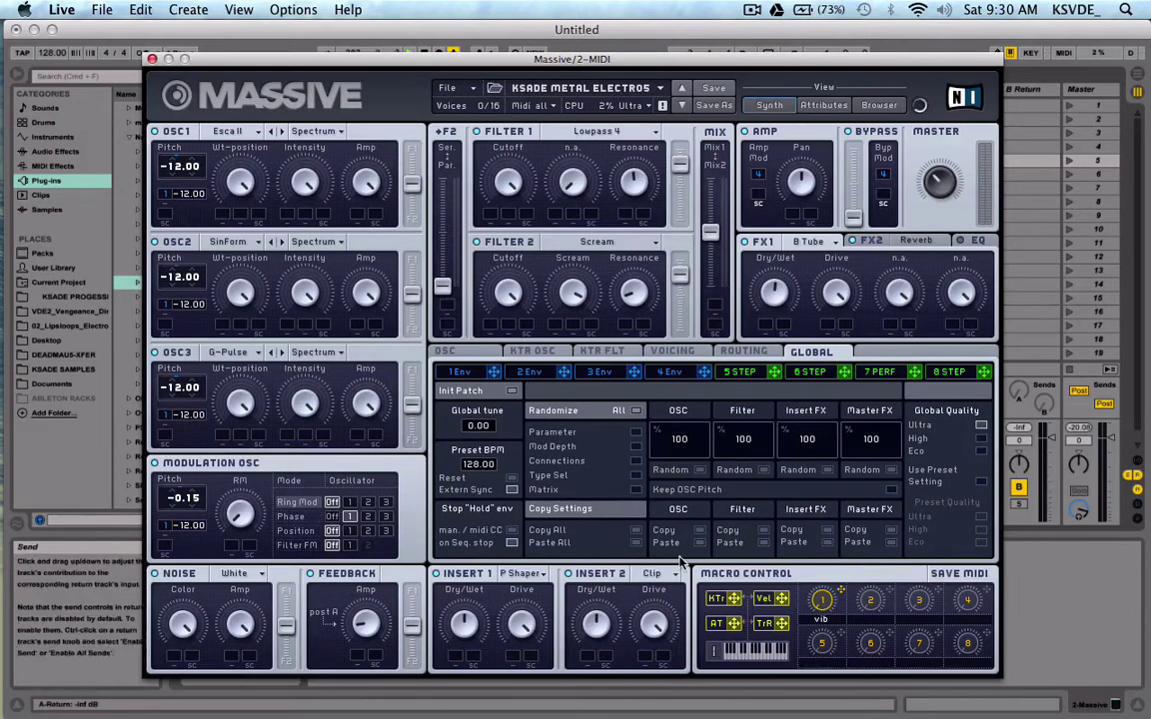